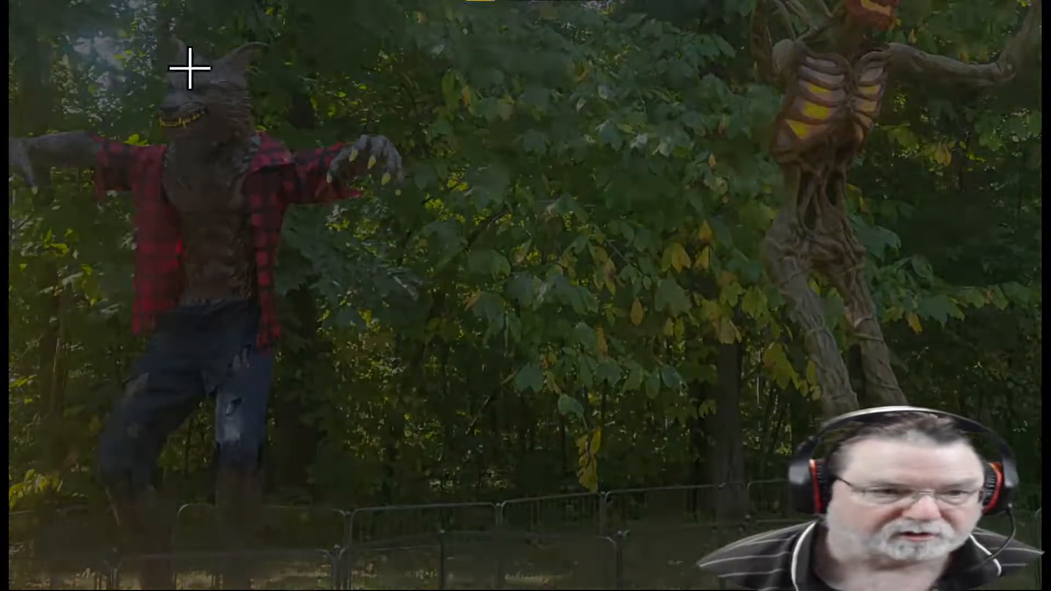
drag(151, 54, 645, 420)
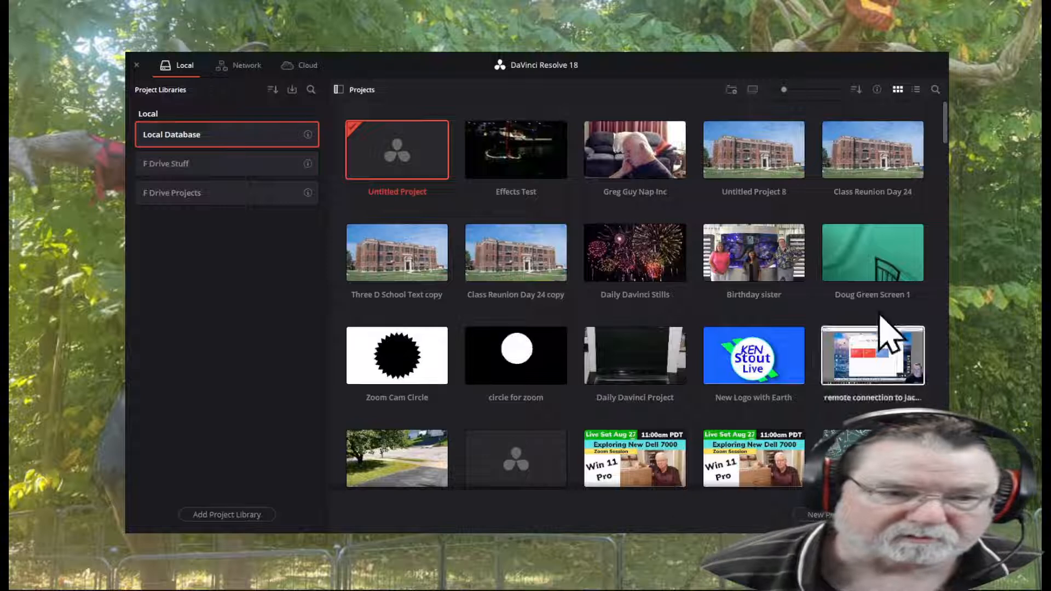
Step: Open Untitled Project from the Local Database project library
double_click(402, 170)
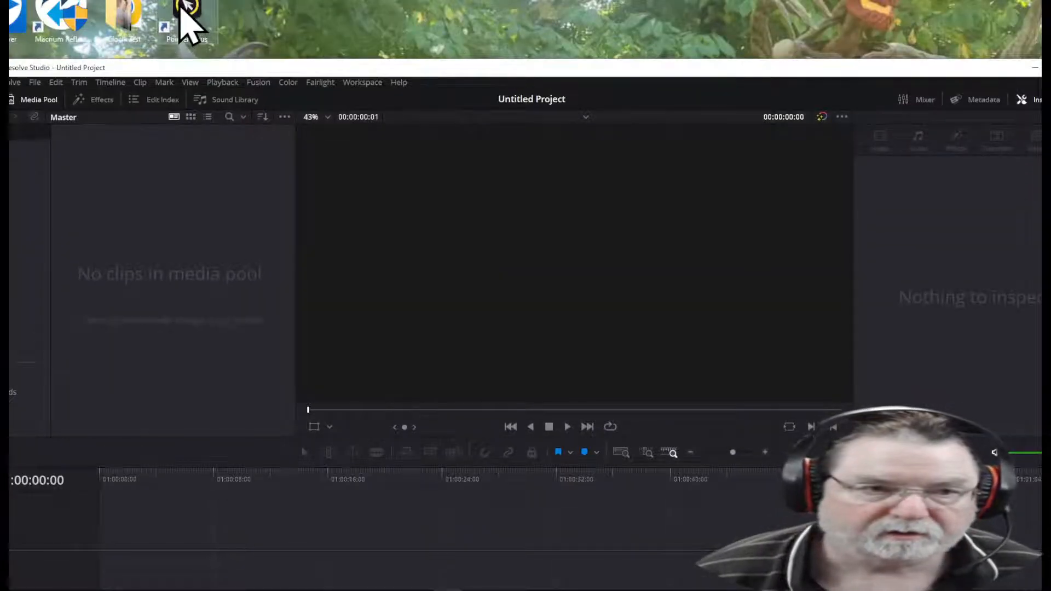
Step: Launch PointerFocus from the desktop, hide the desktop icons and move the PointerFocus wheel out of the way
double_click(186, 22)
right_click(384, 1)
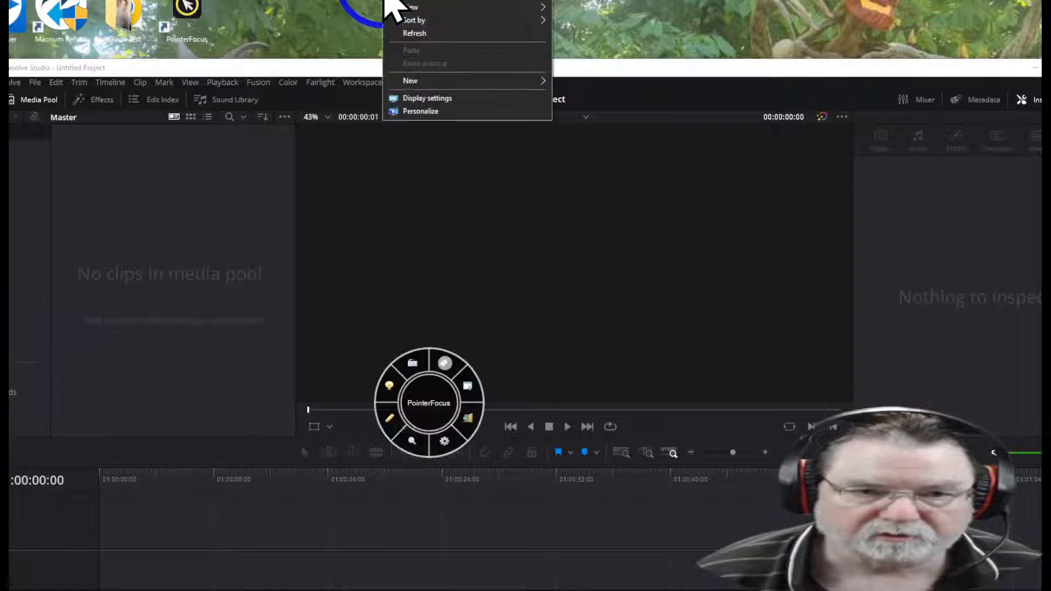
mouse_move(438, 7)
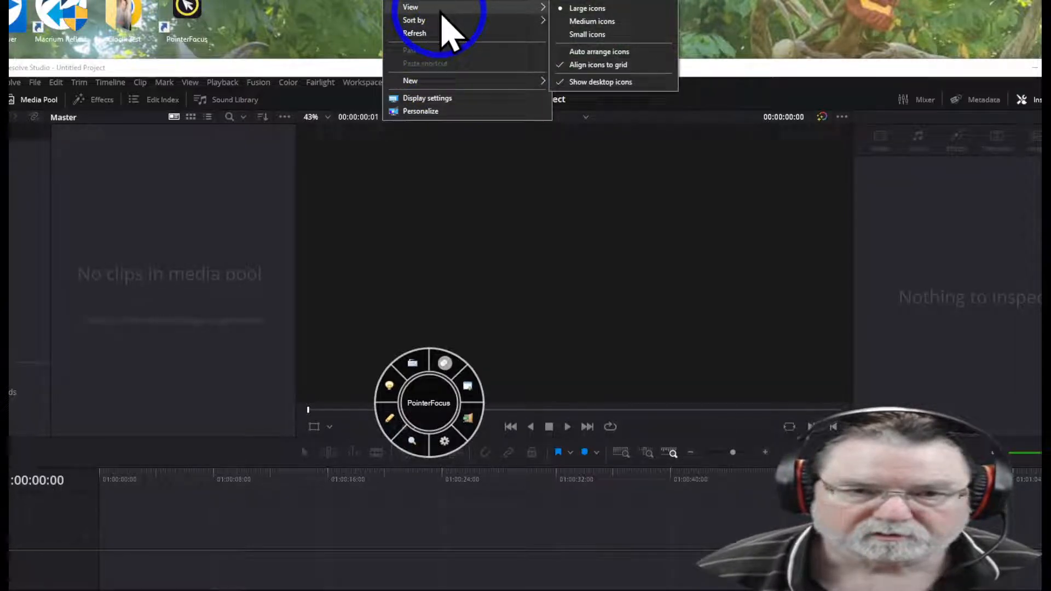
click(579, 82)
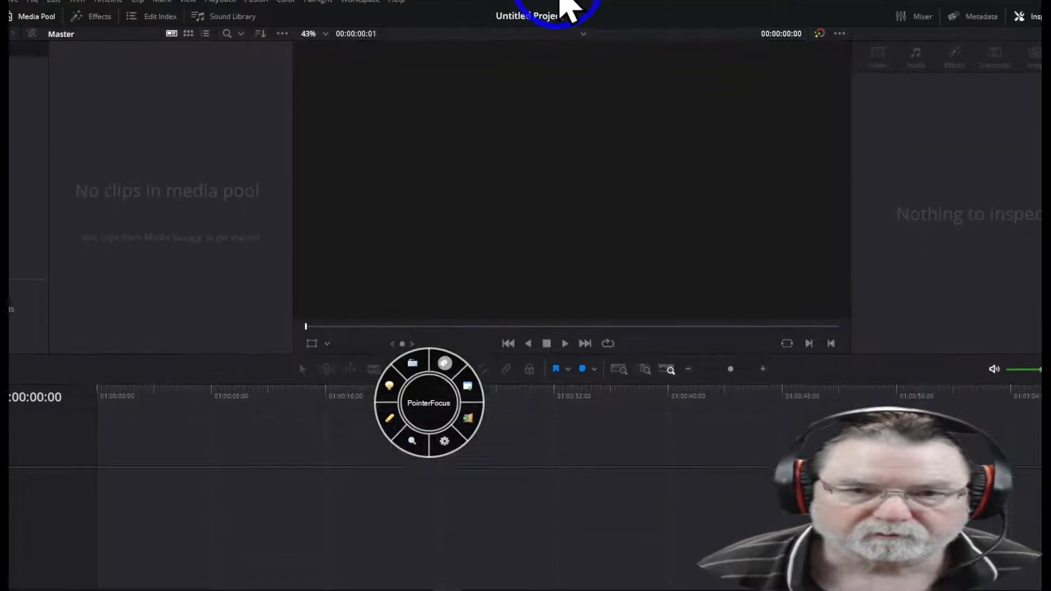
drag(436, 392, 1041, 405)
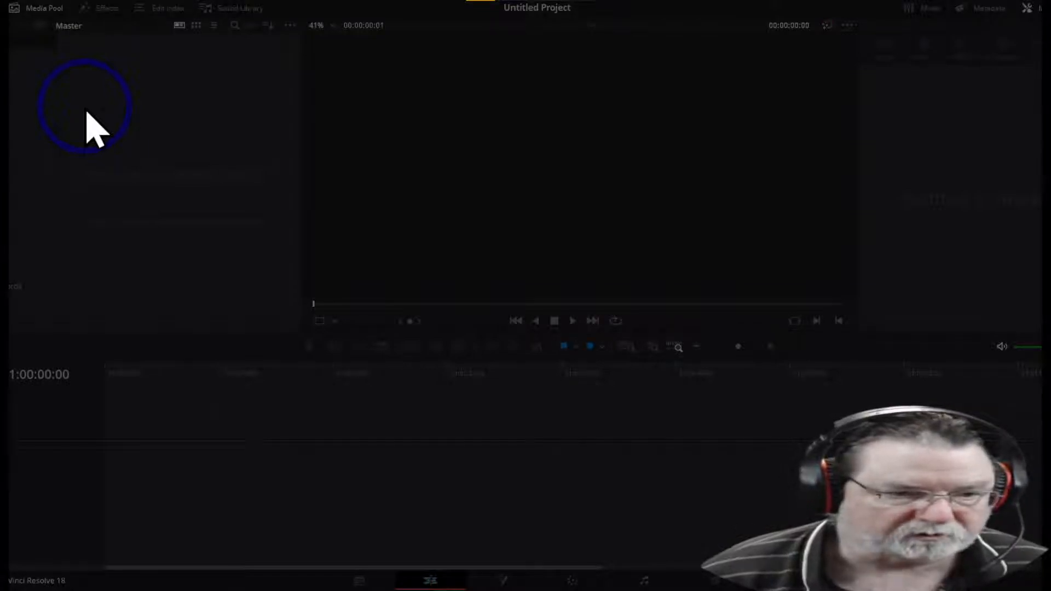
drag(87, 74, 904, 492)
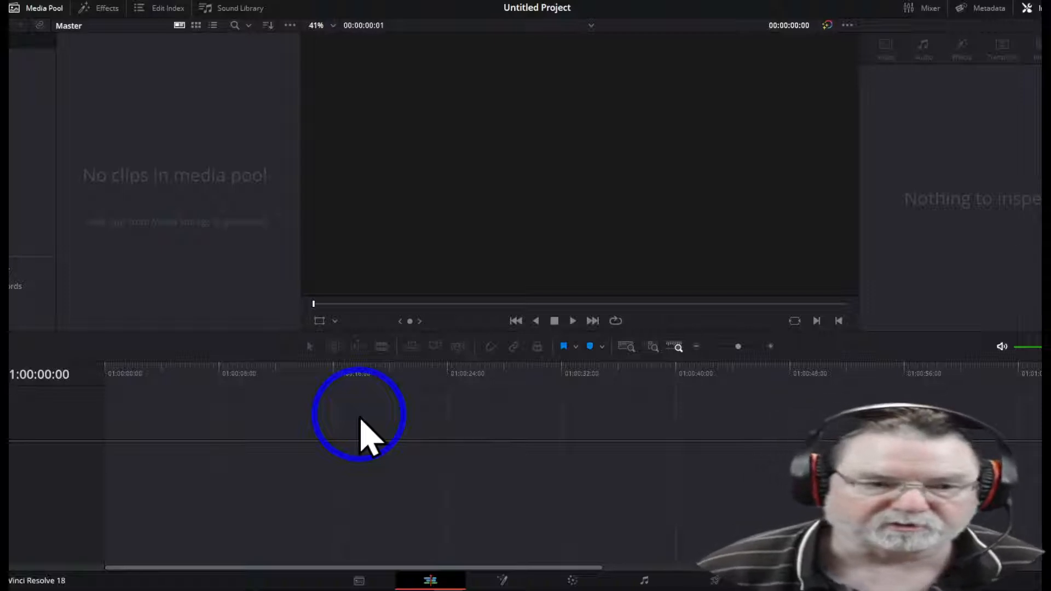
right_click(149, 141)
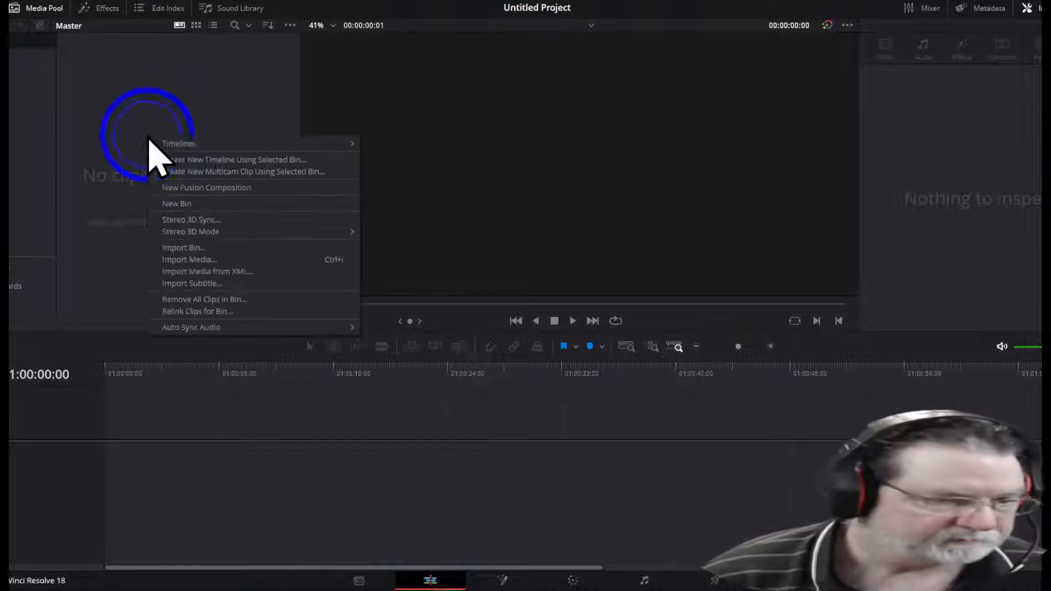
click(186, 260)
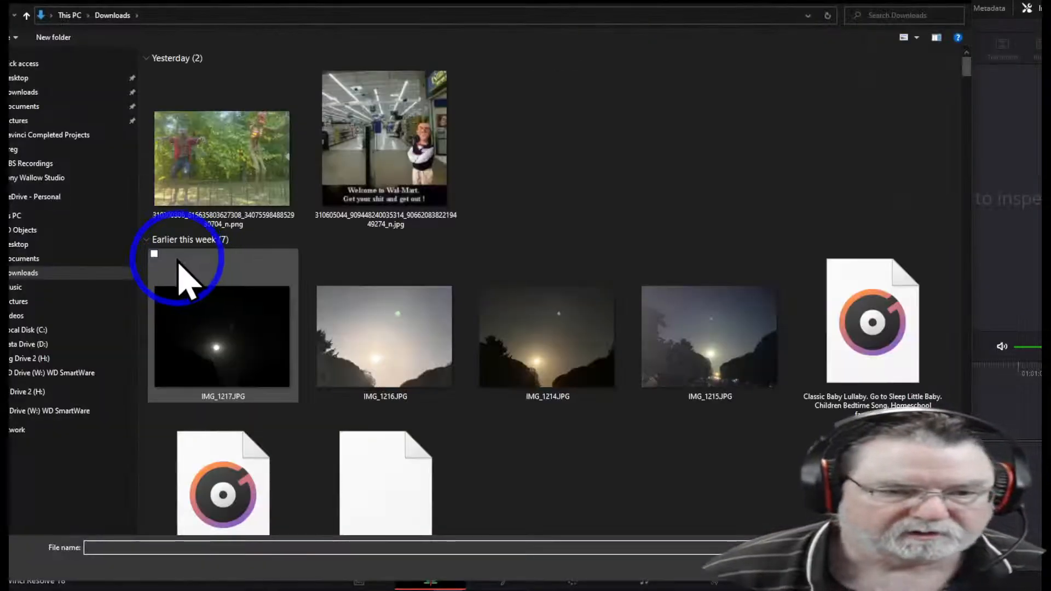
scroll(506, 285, down, 1)
scroll(507, 290, down, 5)
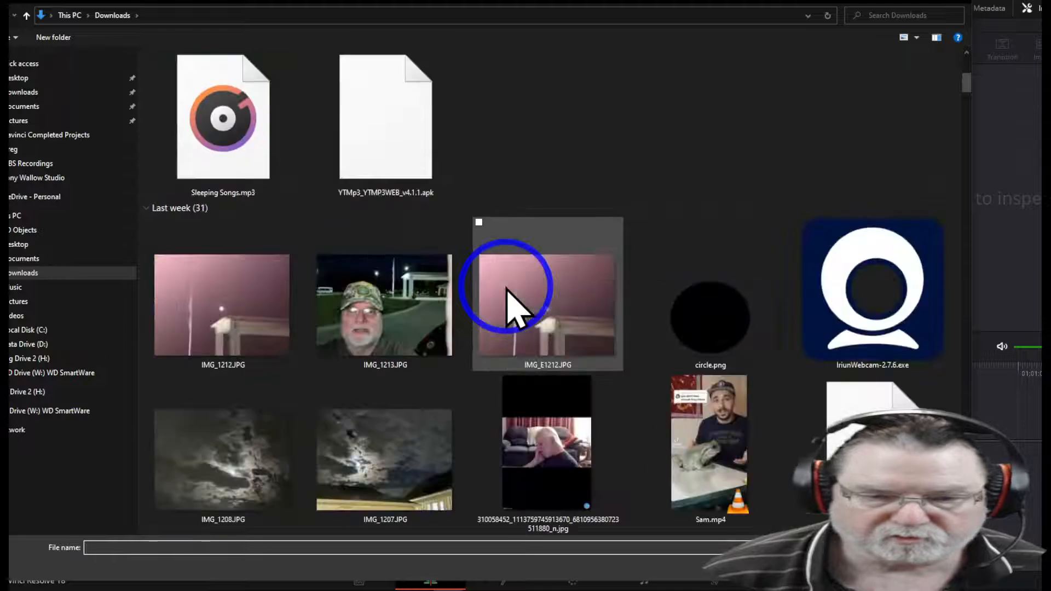
scroll(507, 291, up, 3)
scroll(507, 290, up, 3)
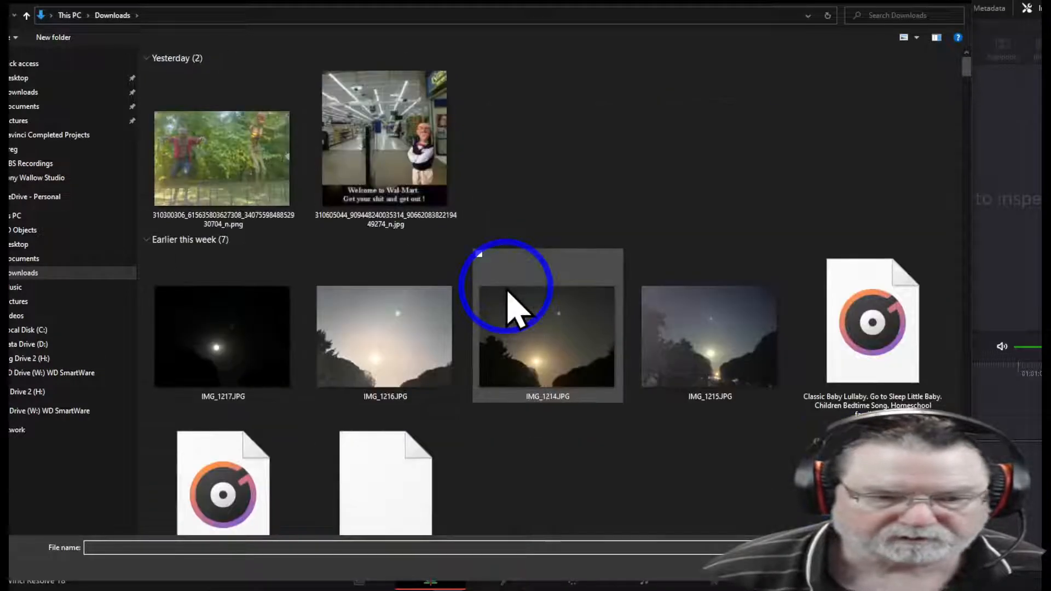
scroll(508, 295, down, 9)
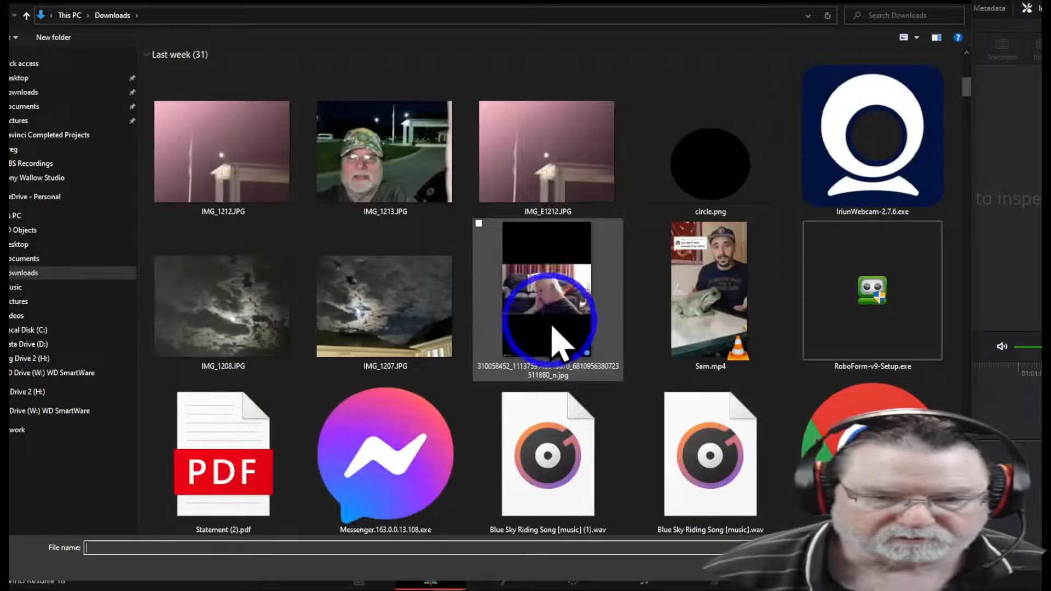
click(550, 323)
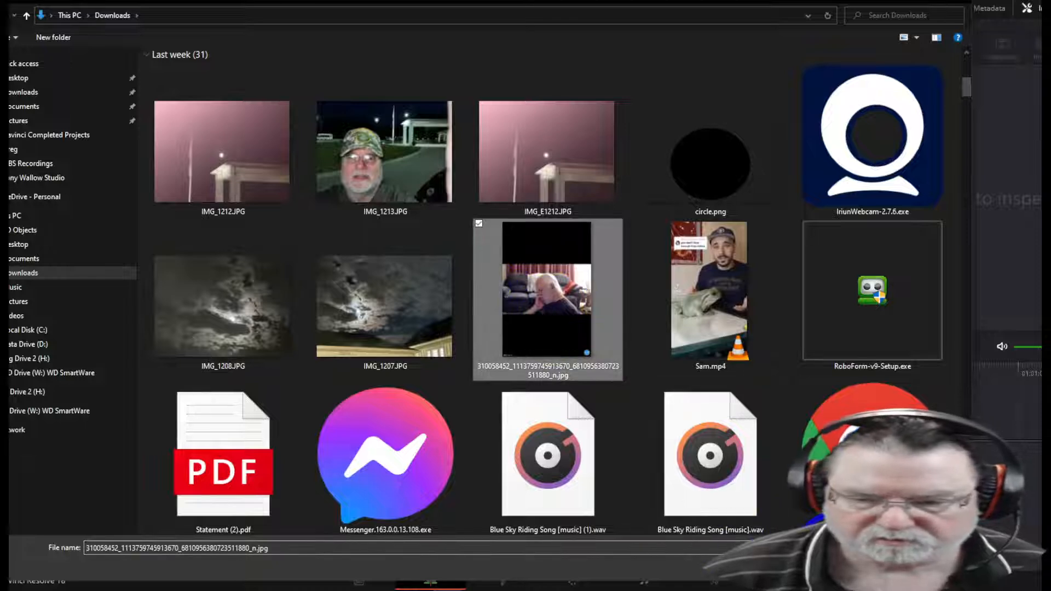
click(879, 568)
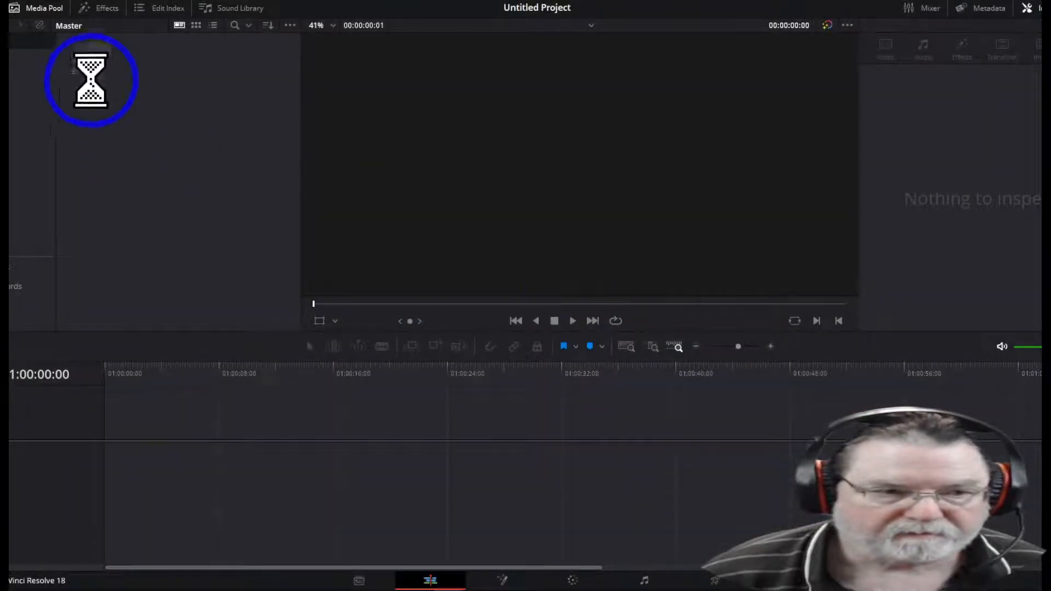
drag(94, 64, 120, 466)
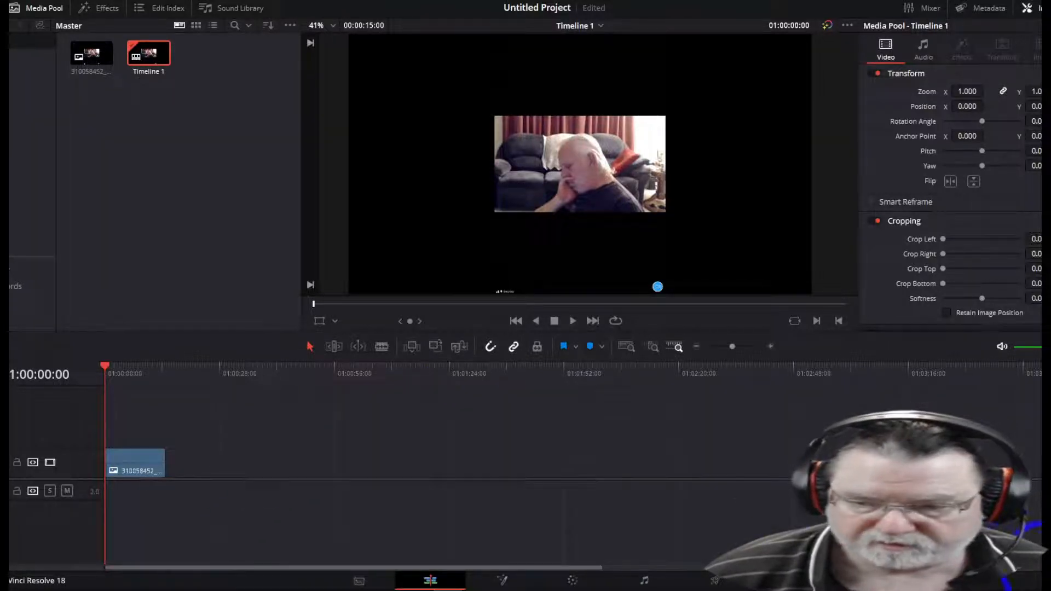
Step: Set the project's Input Scaling for mismatched resolution files to Center crop with no resizing and save the settings
click(1049, 580)
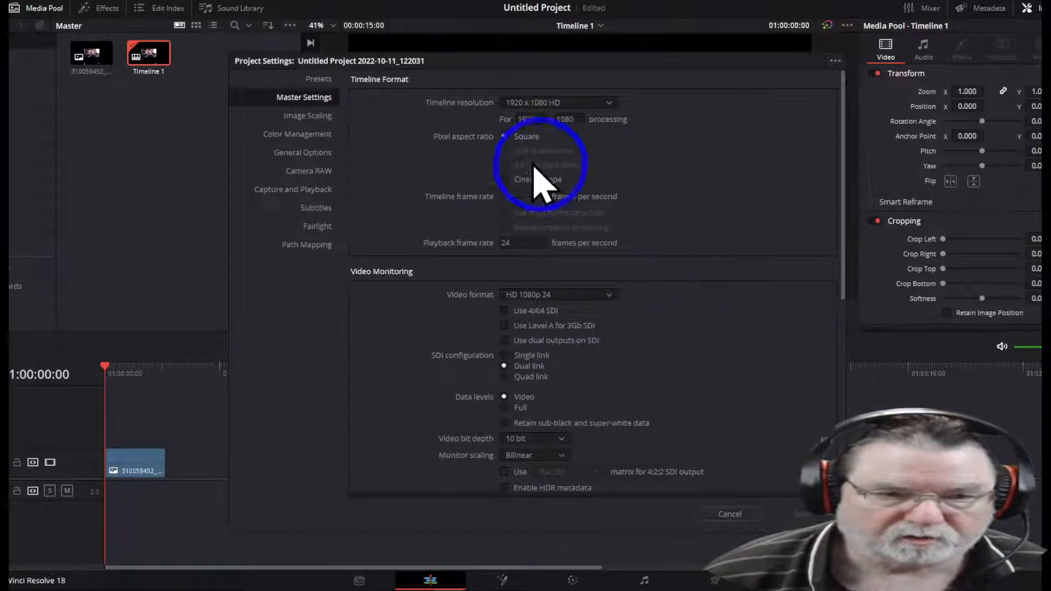
click(301, 119)
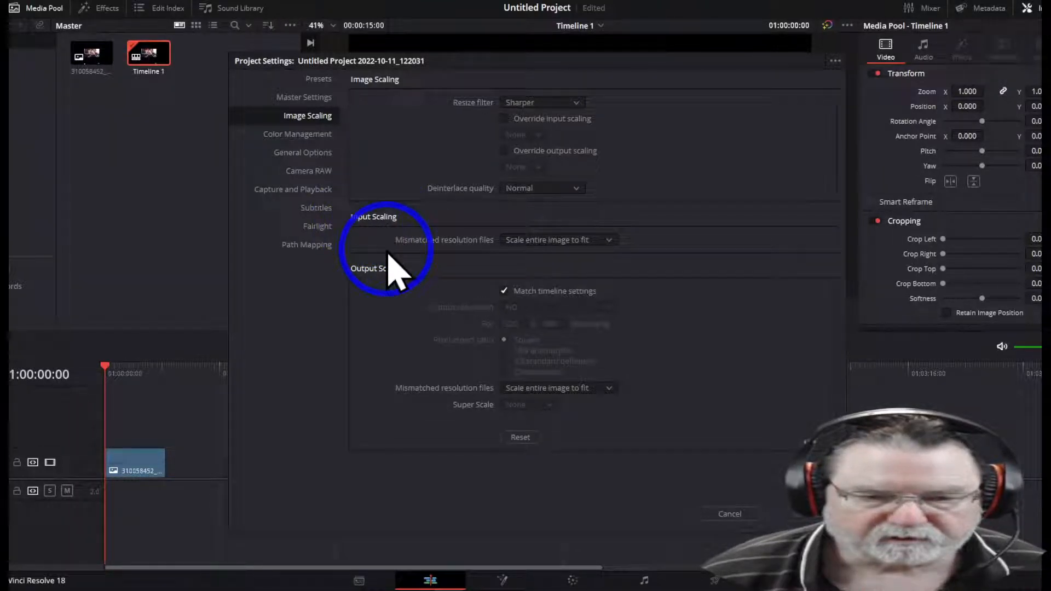
click(613, 242)
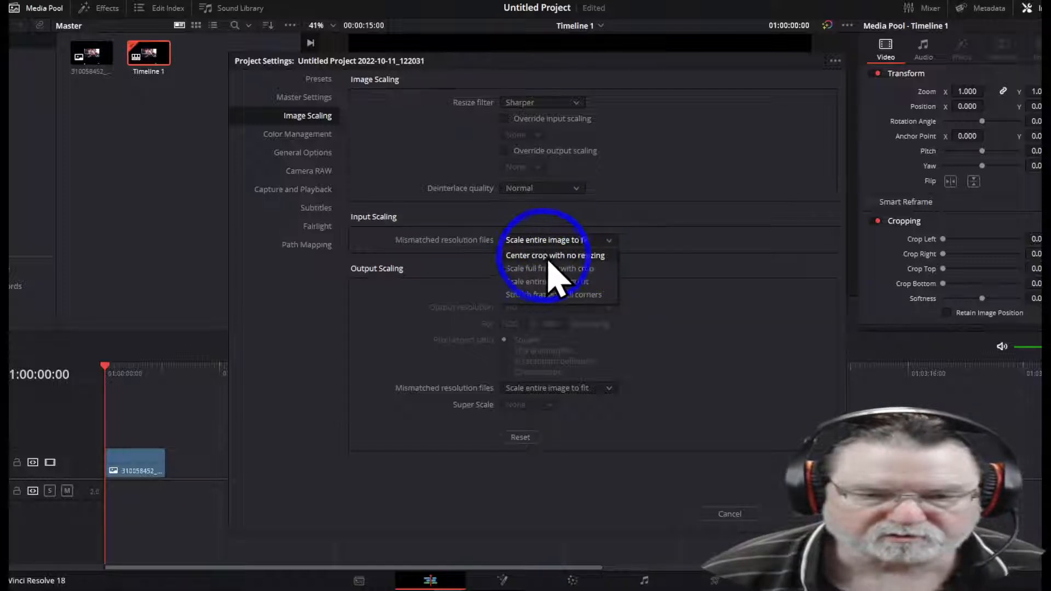
click(570, 255)
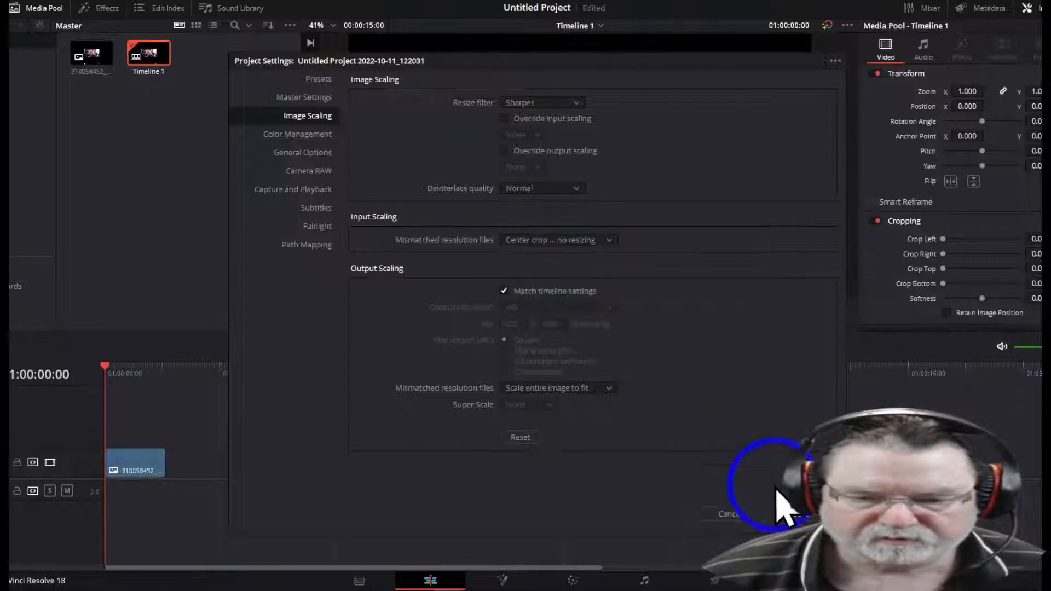
click(798, 511)
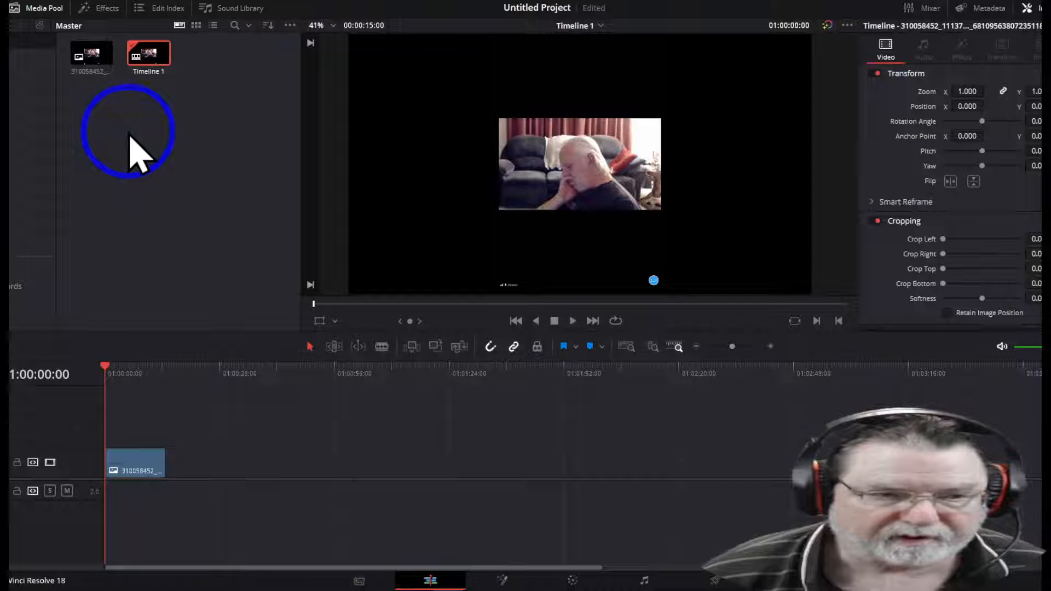
Step: Set the project's Input Scaling for mismatched resolution files to Stretch frame to all corners and save the settings
key(shift+9)
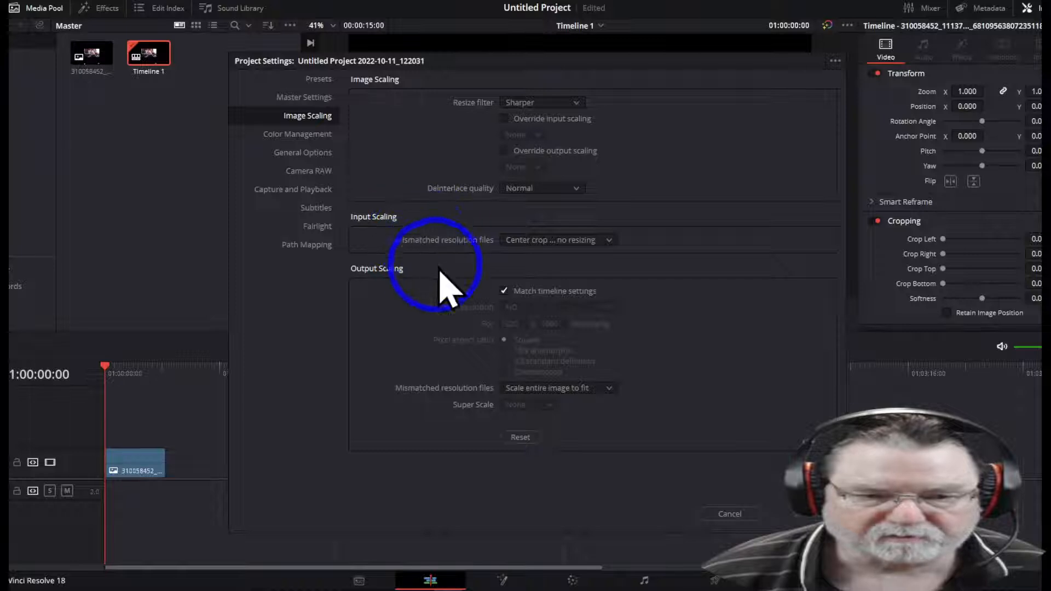
click(609, 242)
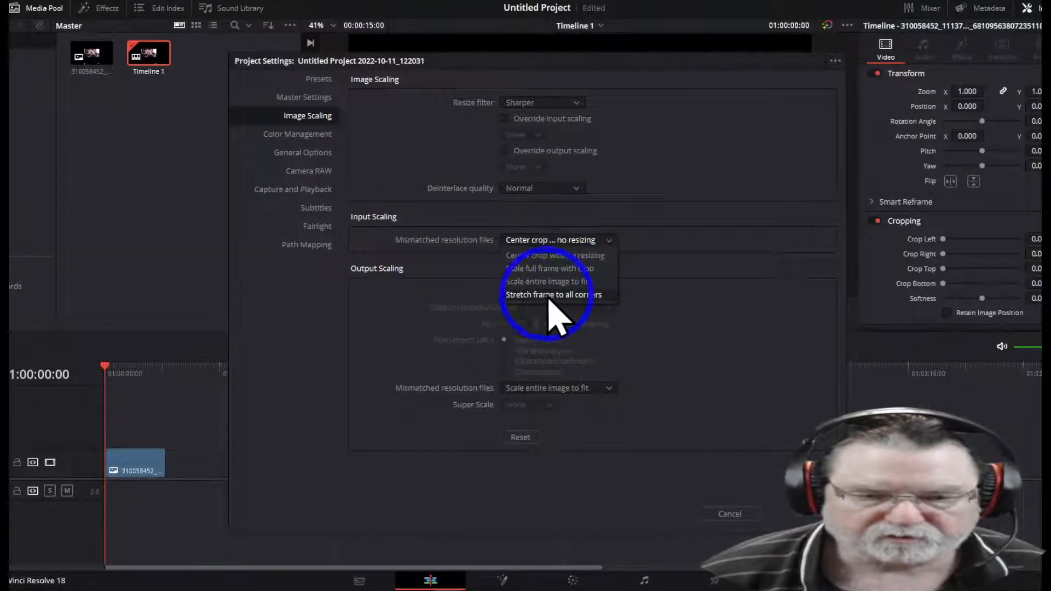
click(572, 296)
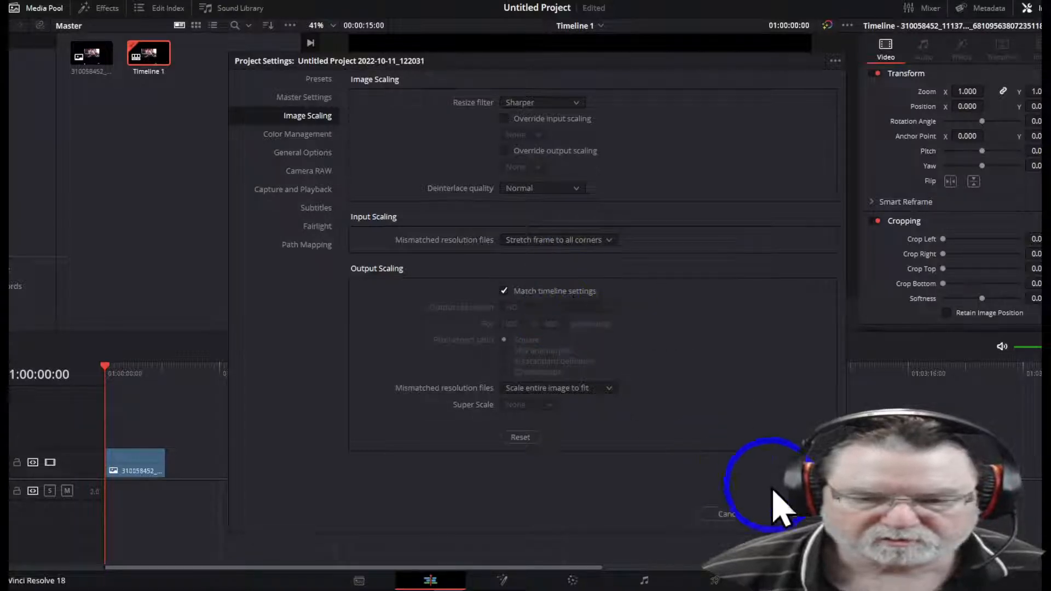
click(799, 514)
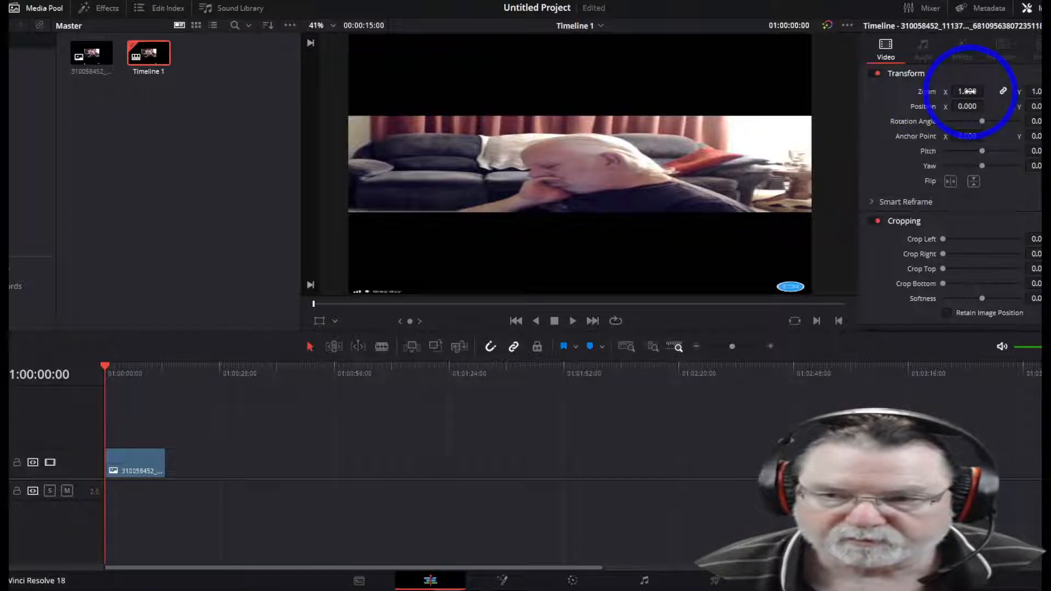
Step: Try a linked zoom of about 0.86 and an unlinked Y zoom of about 2.3 on the photo clip, resetting the zoom after each
mouse_move(974, 92)
mouse_down()
mouse_move(962, 94)
mouse_move(987, 91)
mouse_move(967, 101)
mouse_move(973, 88)
mouse_up()
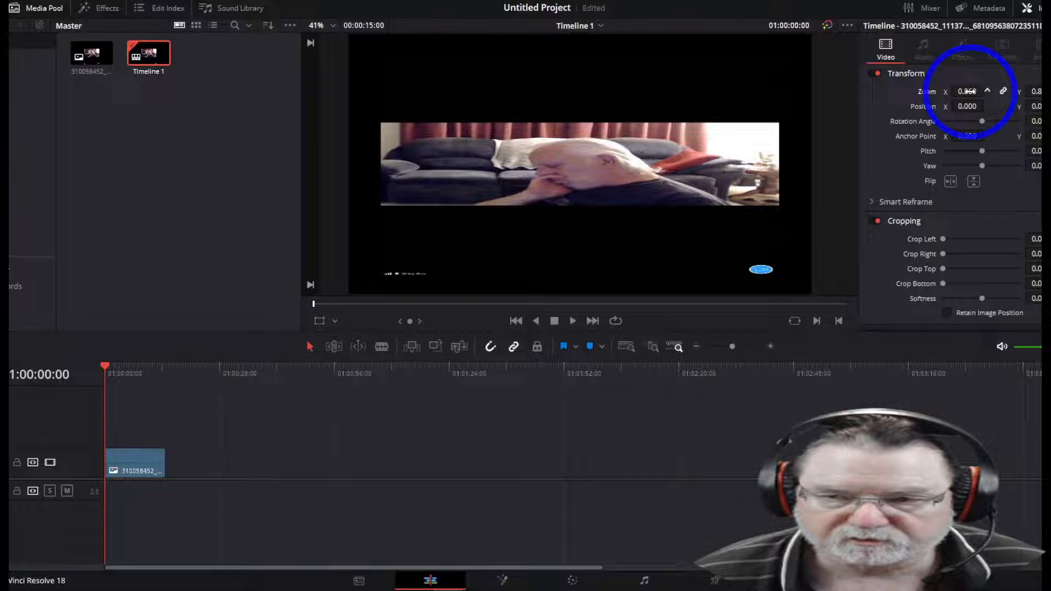
double_click(930, 97)
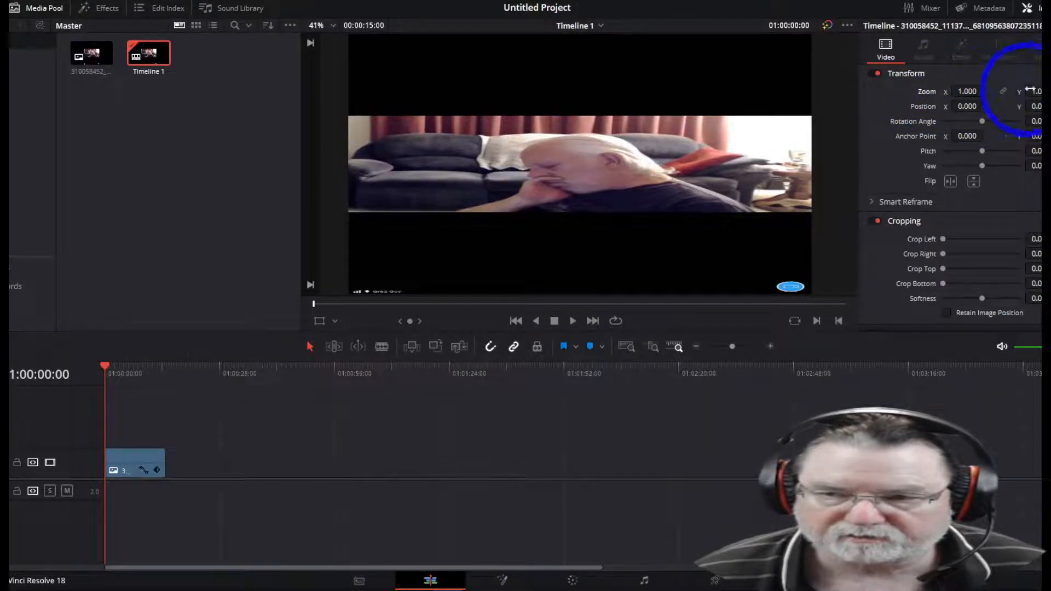
drag(1036, 92, 559, 296)
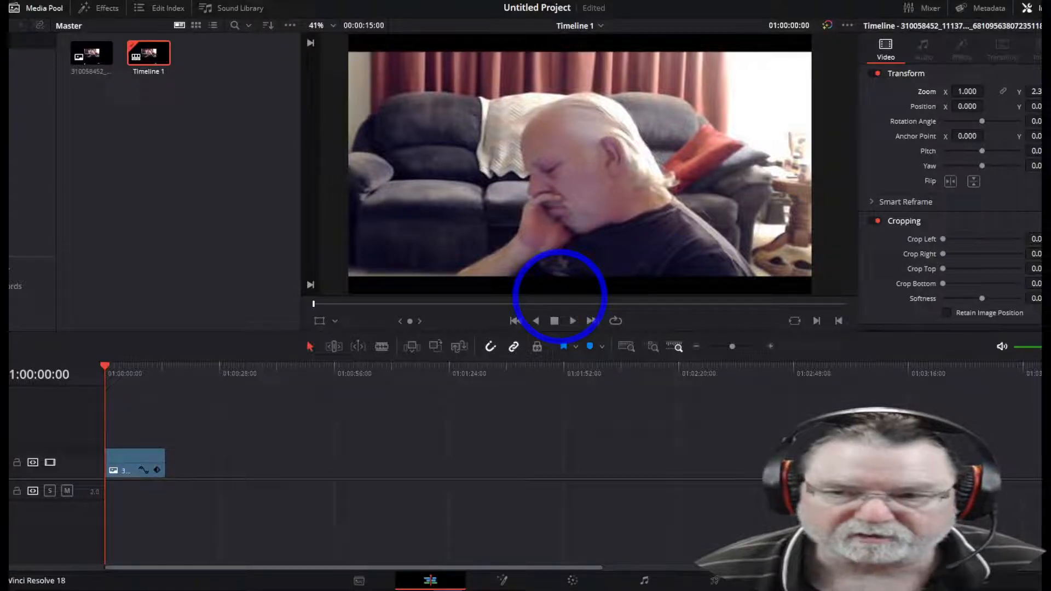
double_click(925, 92)
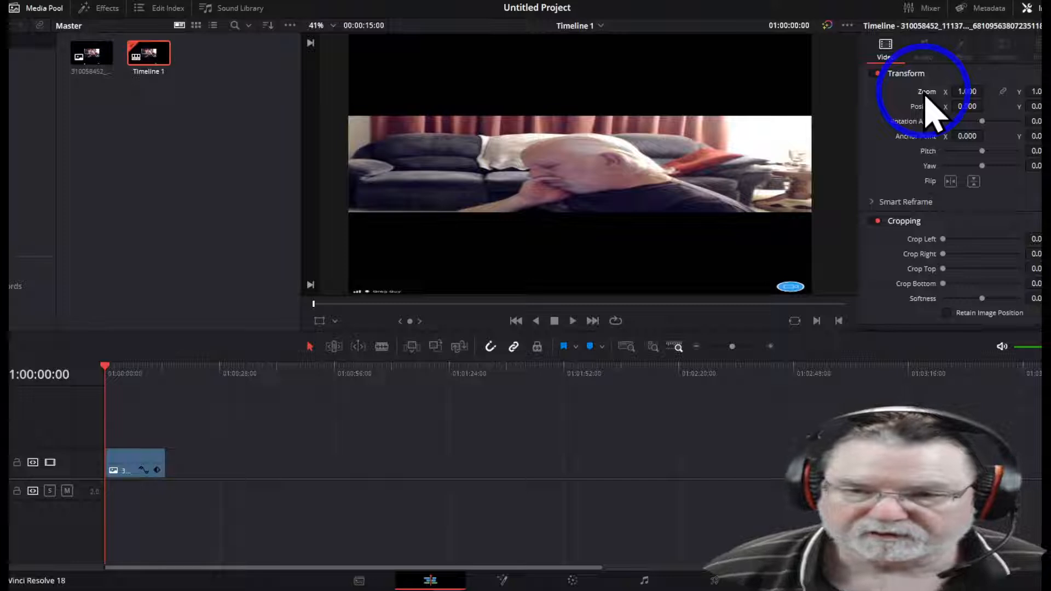
Step: Review the project's Master Settings, and switch Input Scaling for mismatched resolution files back to Center crop with no resizing
click(1048, 580)
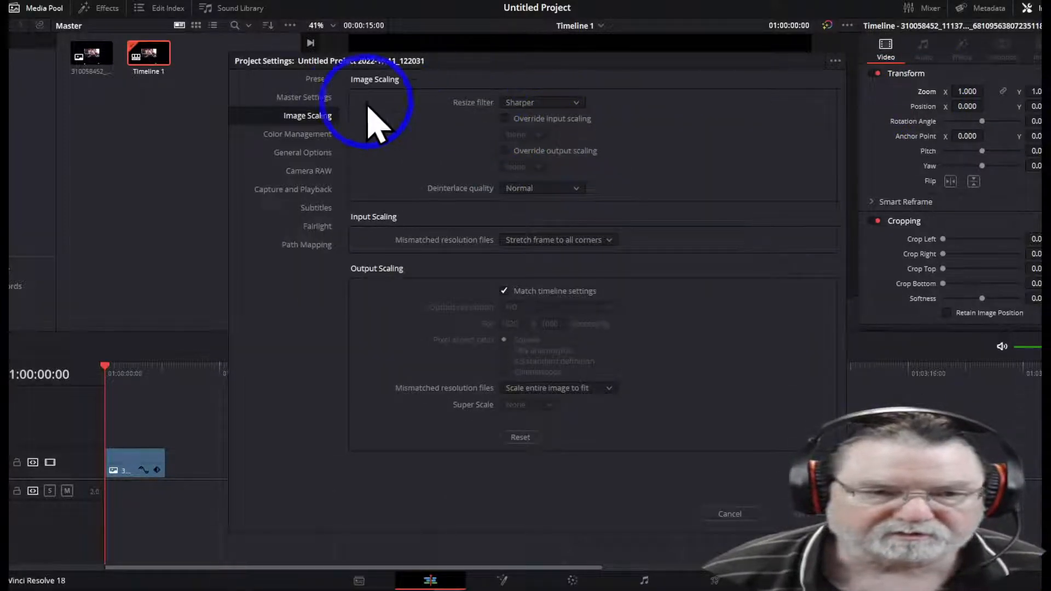
click(317, 98)
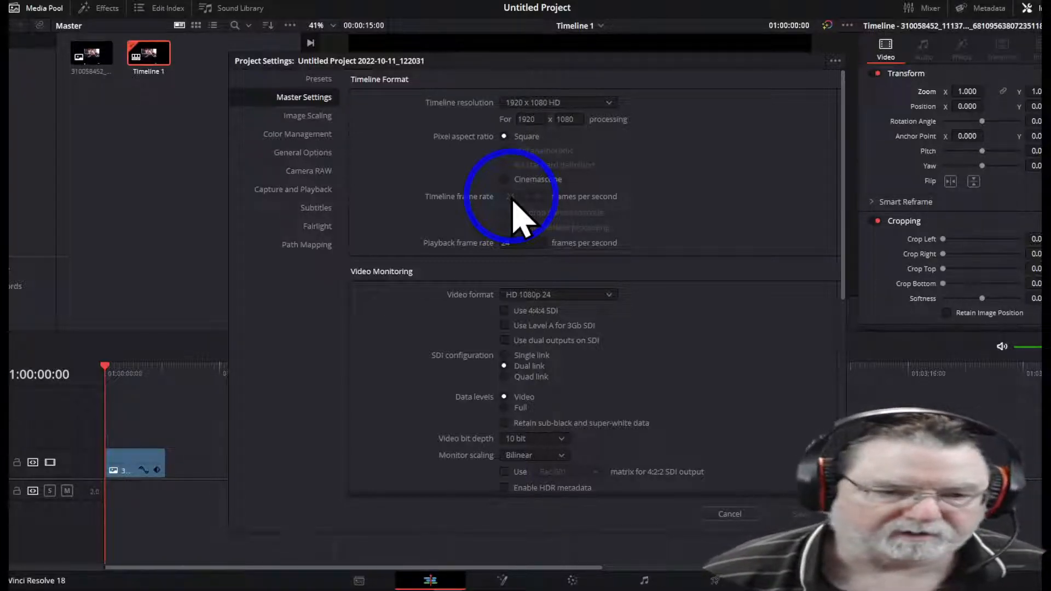
click(303, 117)
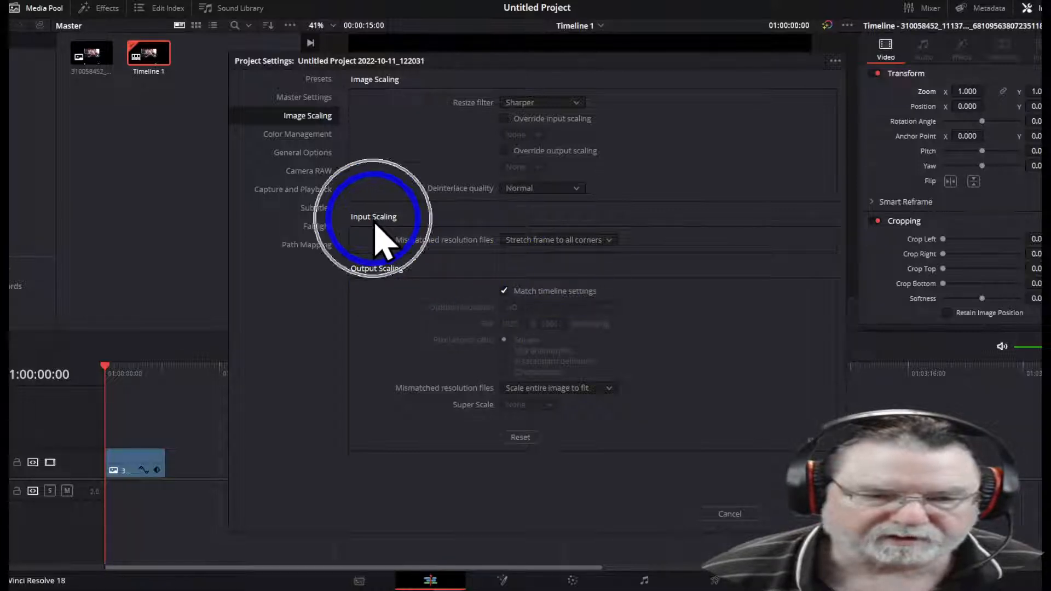
click(607, 243)
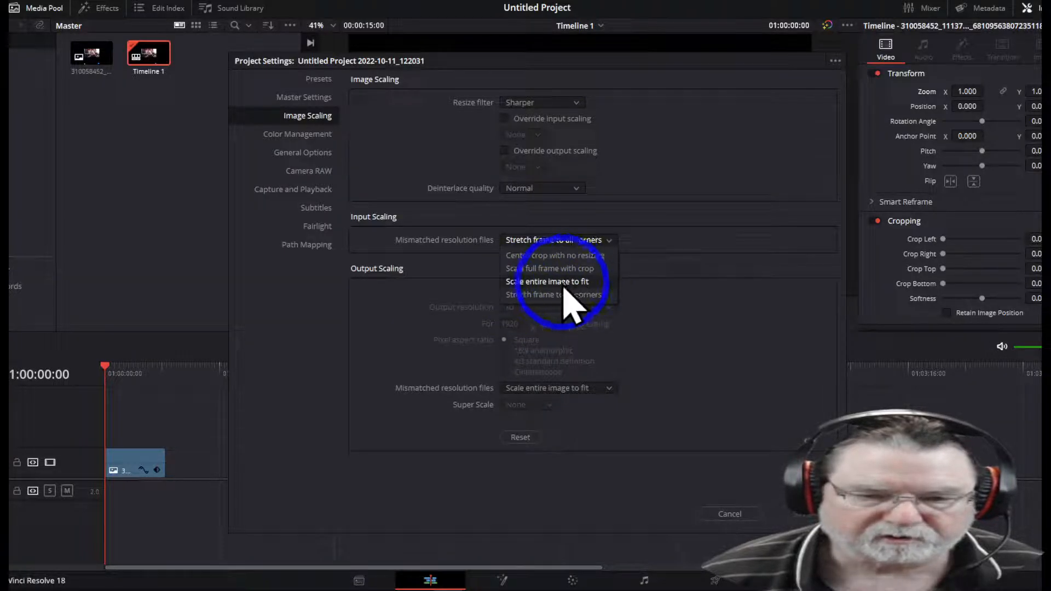
click(559, 257)
click(796, 515)
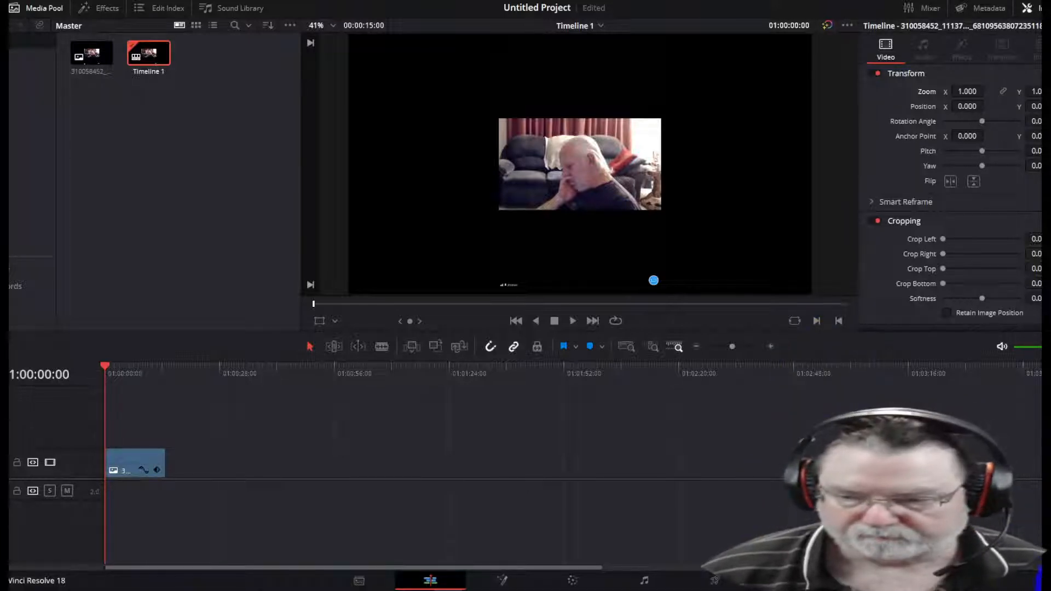
Step: Check the saved Image Scaling options in the project settings and leave without making changes
click(1048, 581)
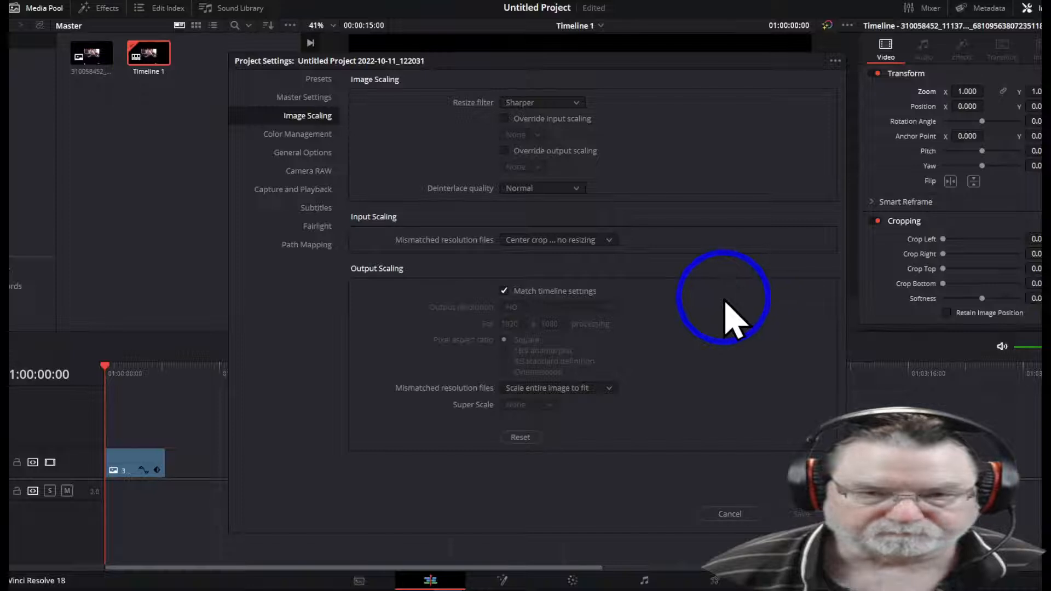
click(717, 515)
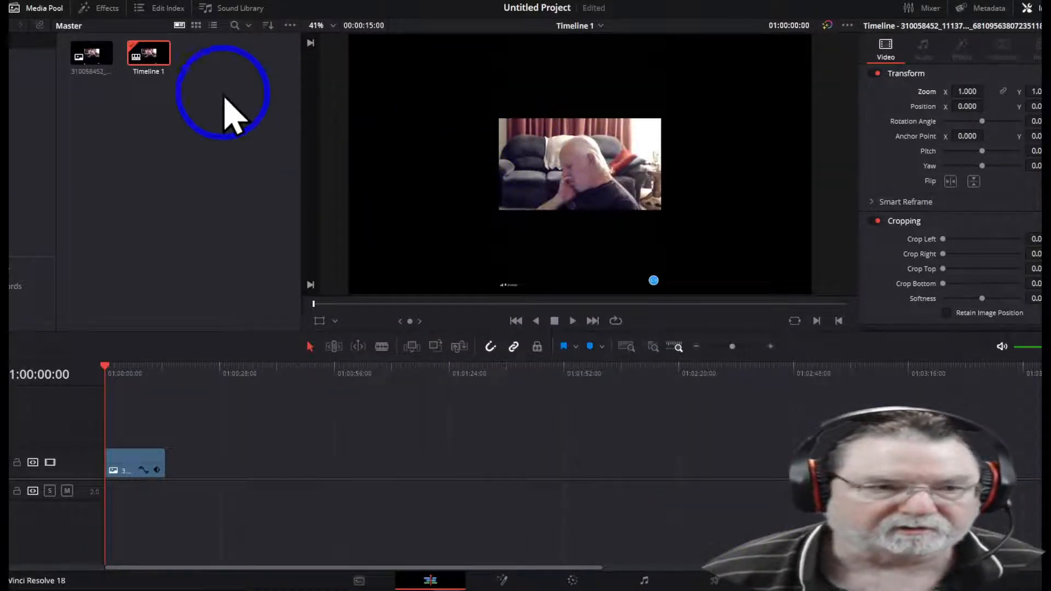
Step: Save Input Scaling for mismatched resolution files as Scale full frame with crop, then try and reset a zoom change on the photo clip
right_click(99, 59)
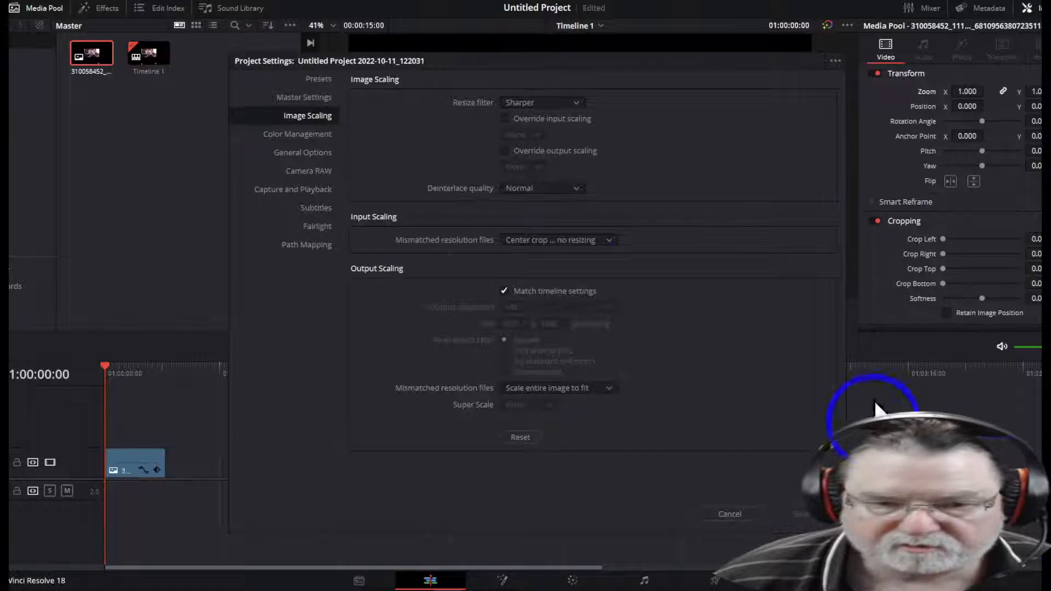
click(606, 243)
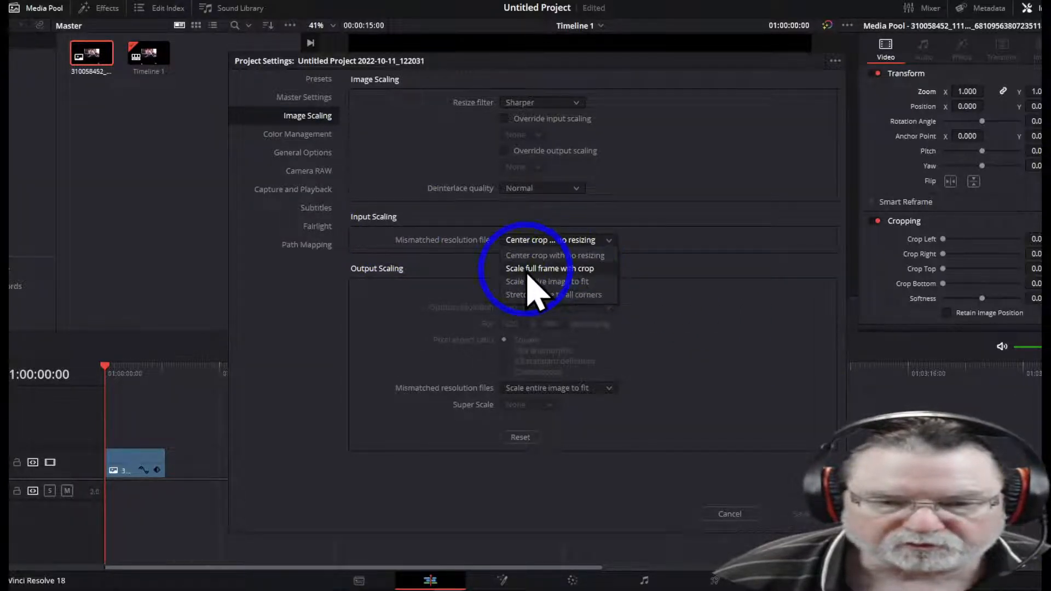
click(569, 271)
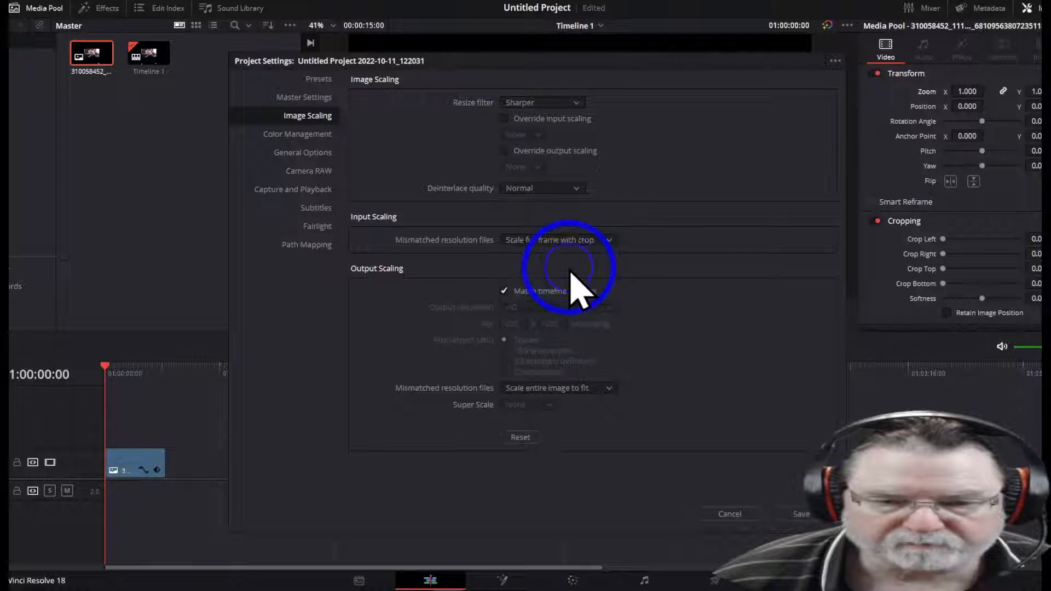
click(800, 514)
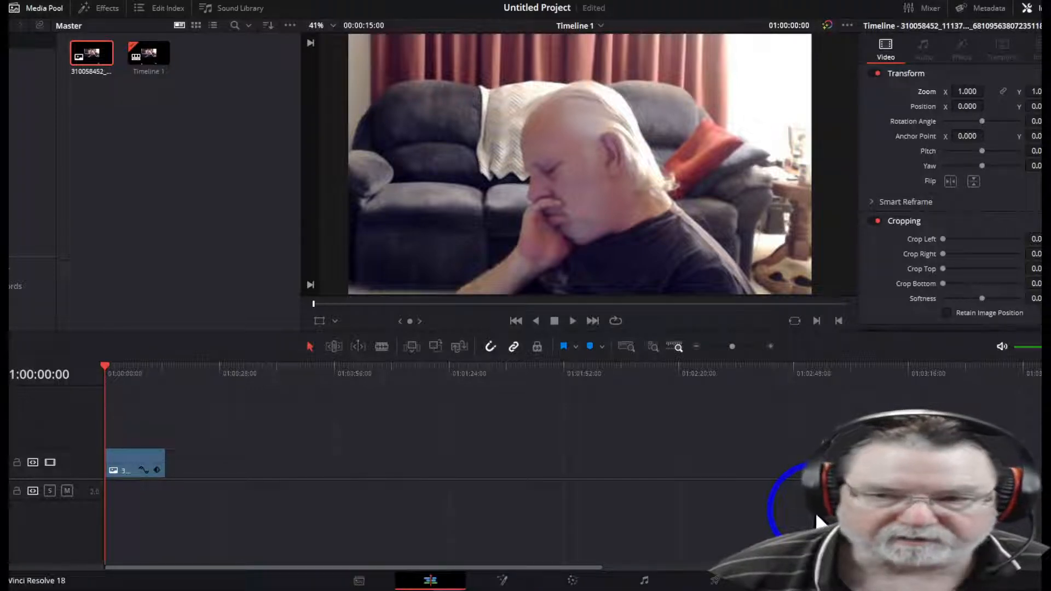
mouse_move(968, 93)
mouse_down()
mouse_move(920, 90)
mouse_move(1021, 104)
mouse_move(915, 106)
mouse_move(958, 90)
mouse_up()
double_click(929, 93)
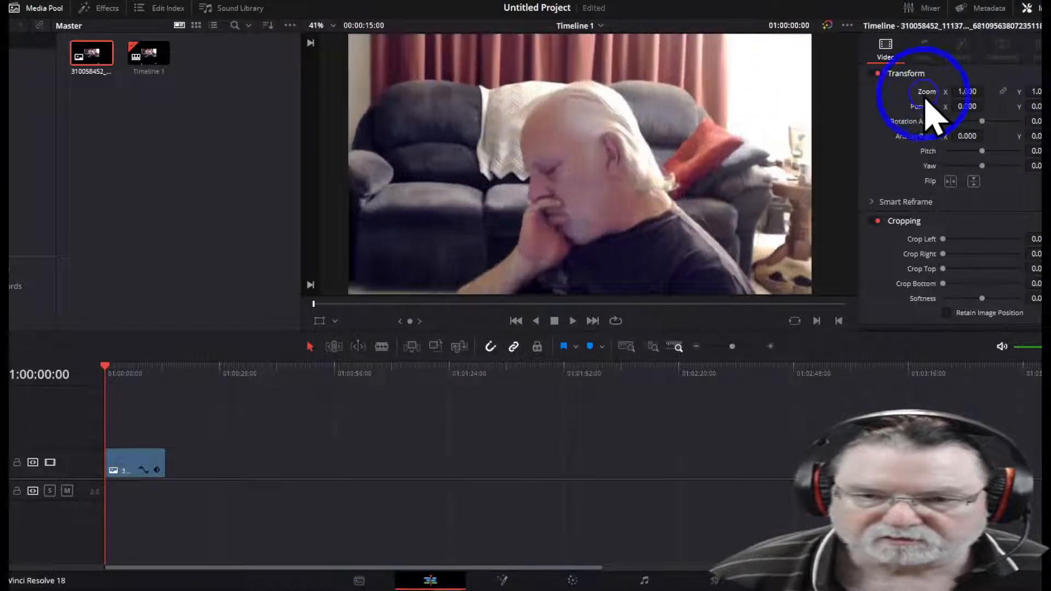
Step: Try Scale entire image to fit for mismatched input files, but save the project settings with Center crop with no resizing
click(1048, 580)
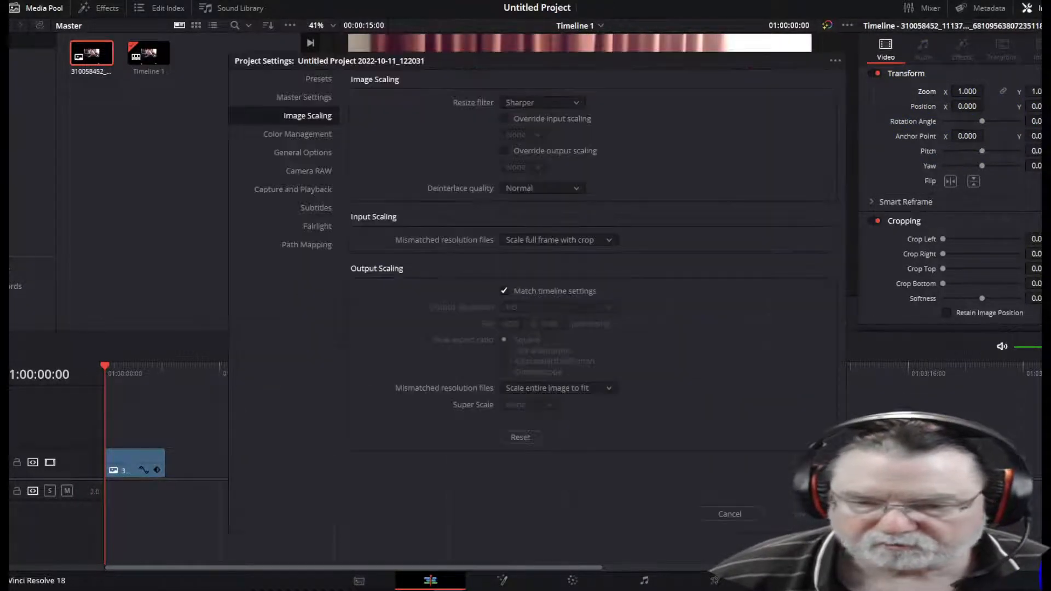
click(611, 242)
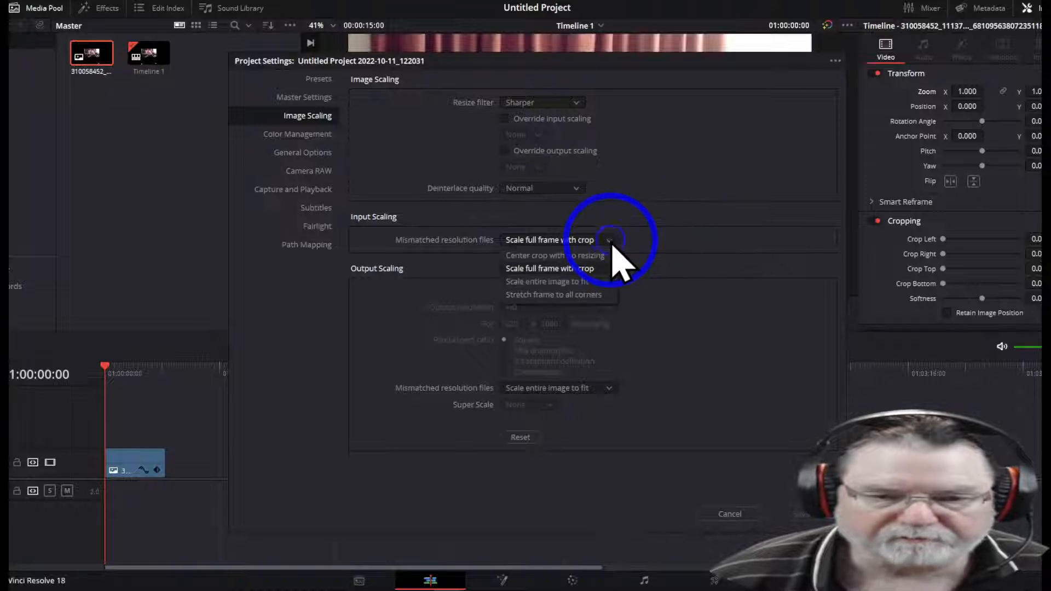
click(557, 284)
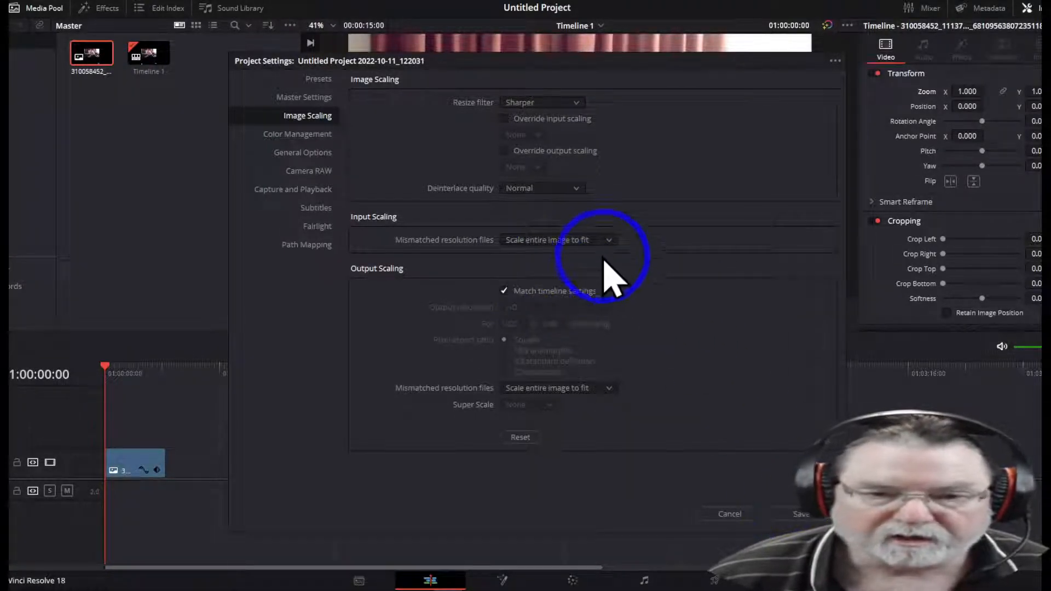
click(608, 240)
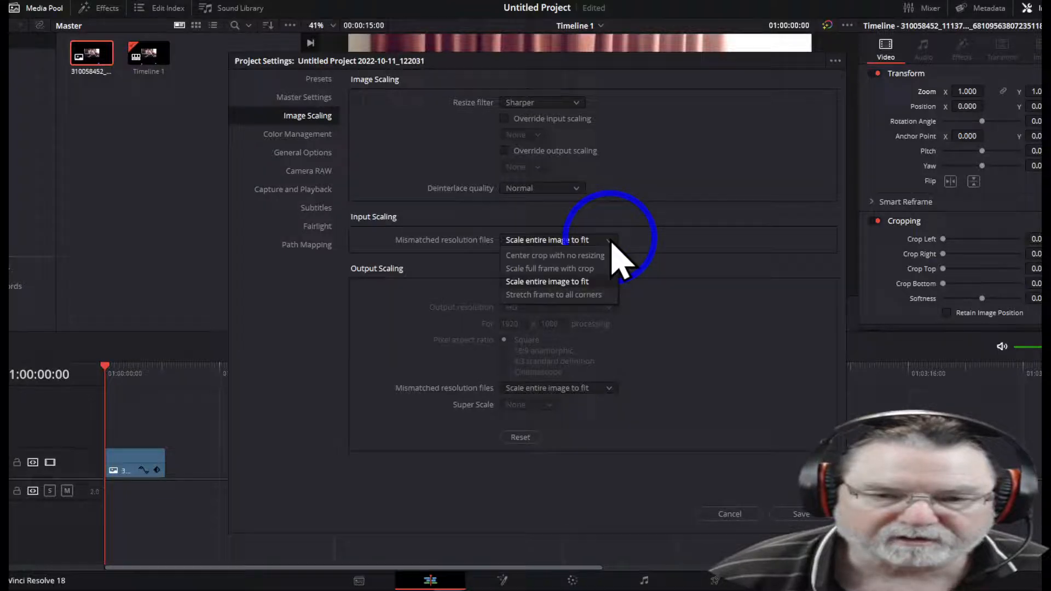
click(575, 253)
click(799, 513)
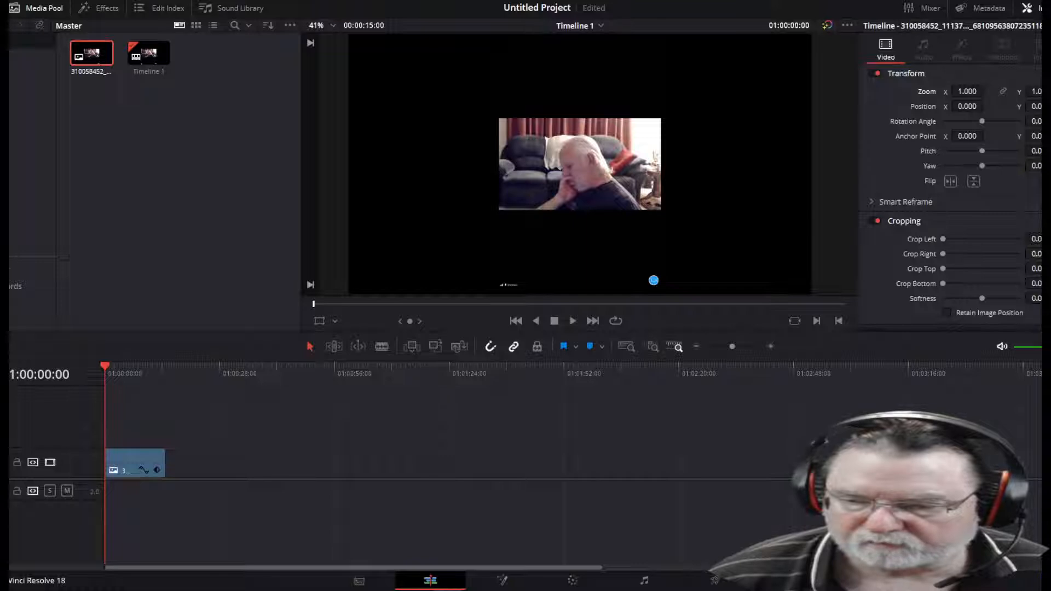
Step: Set the project's Input Scaling for mismatched resolution files to Scale entire image to fit and save the settings
key(shift+9)
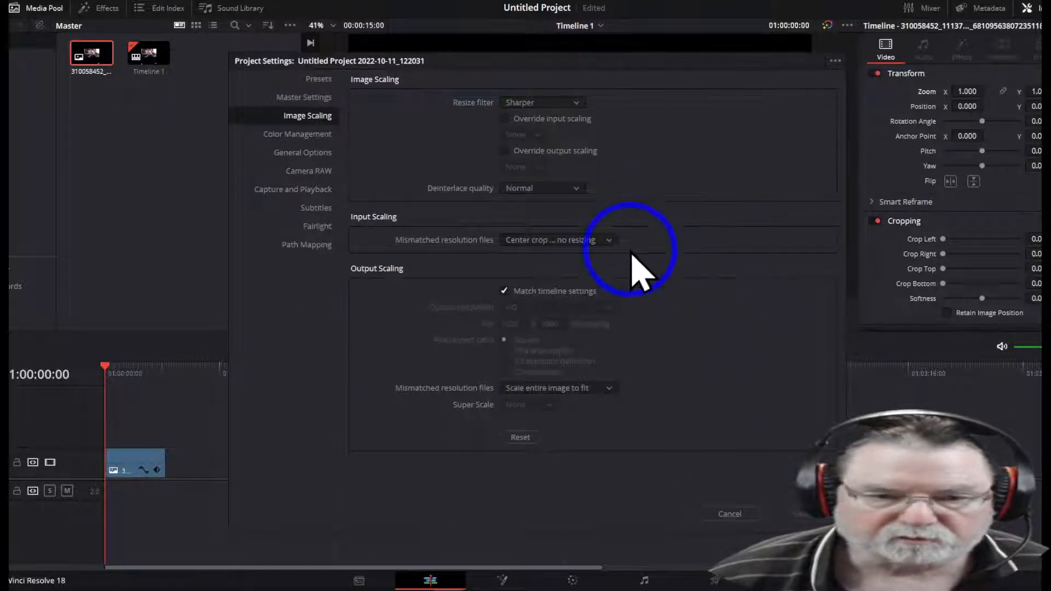
click(613, 244)
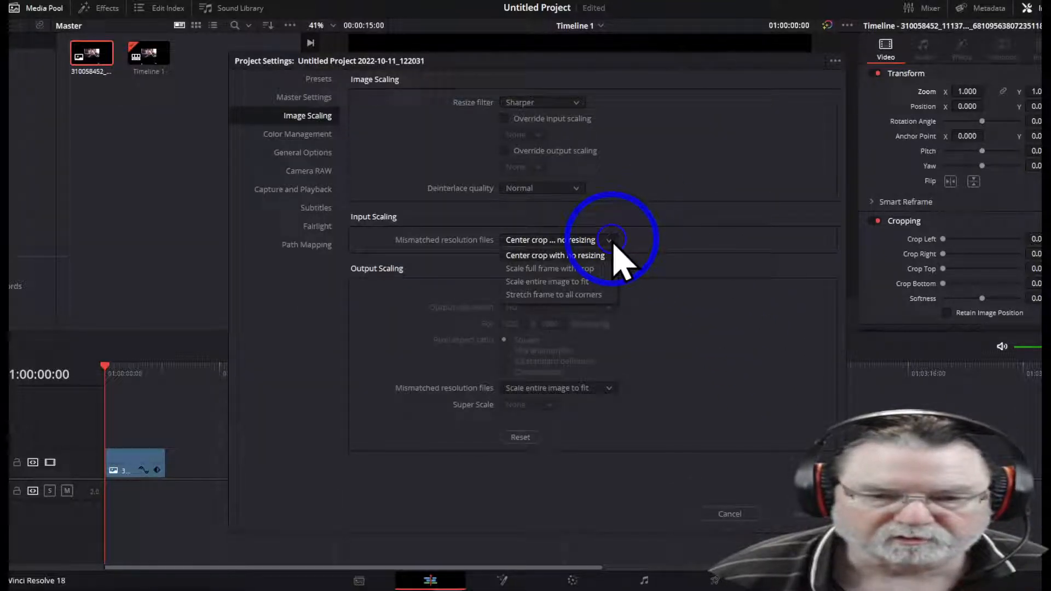
click(570, 283)
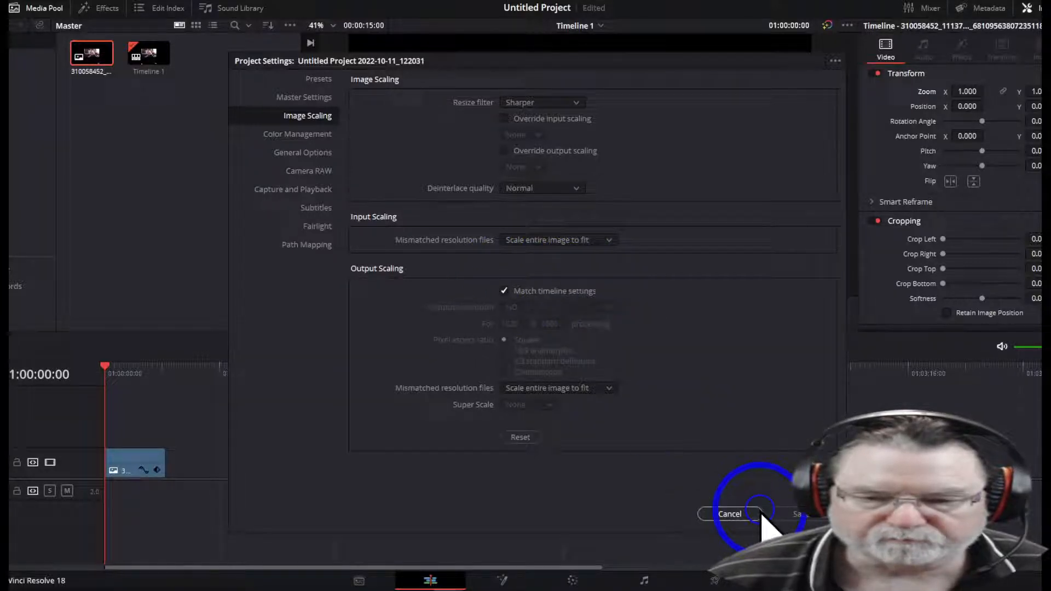
click(804, 511)
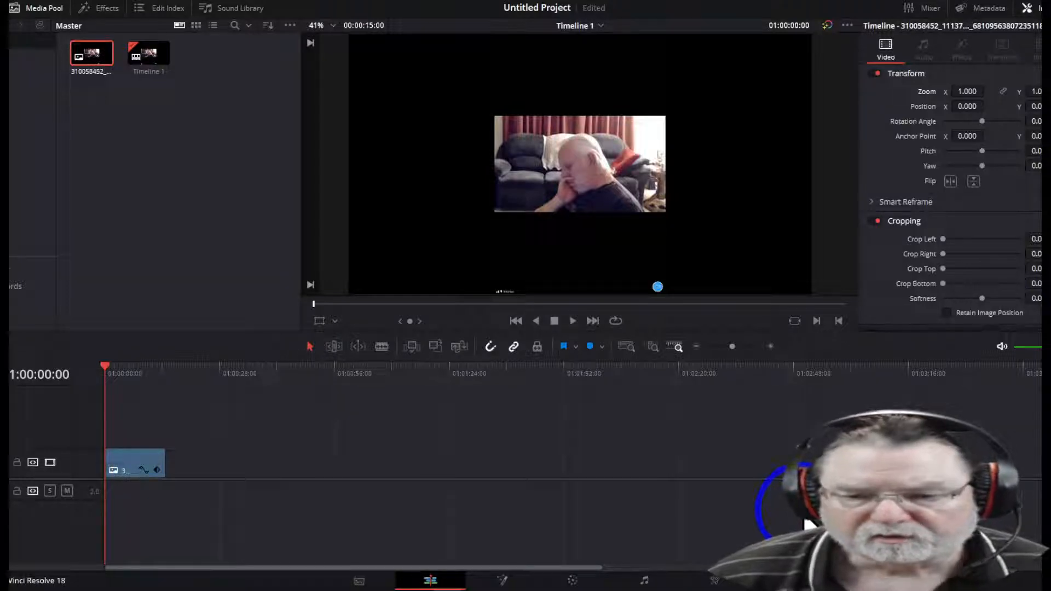
Step: Set the project's Input Scaling for mismatched resolution files to Scale full frame with crop and save the settings
click(1047, 580)
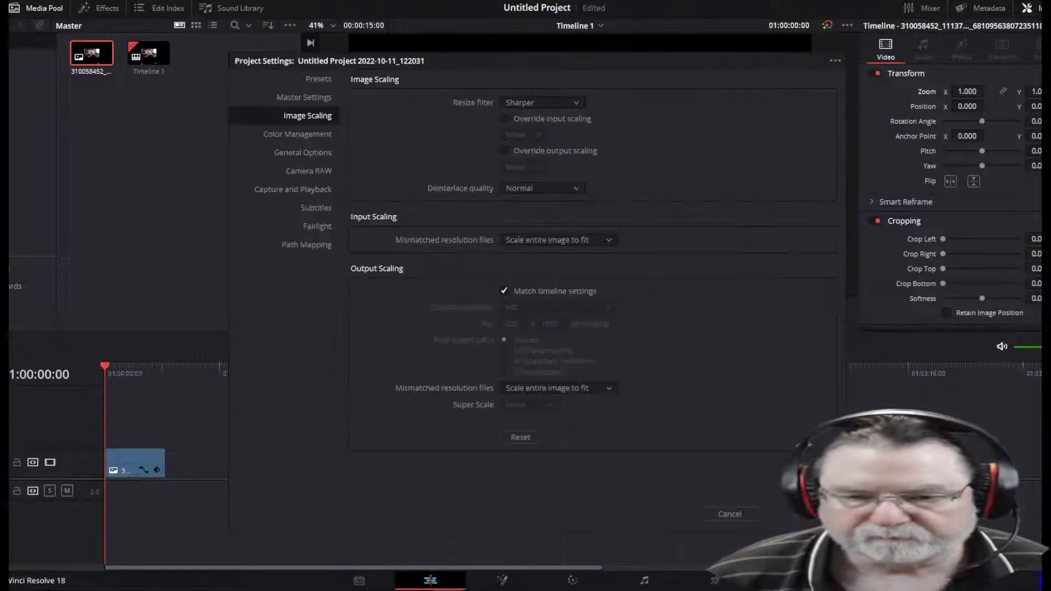
click(608, 241)
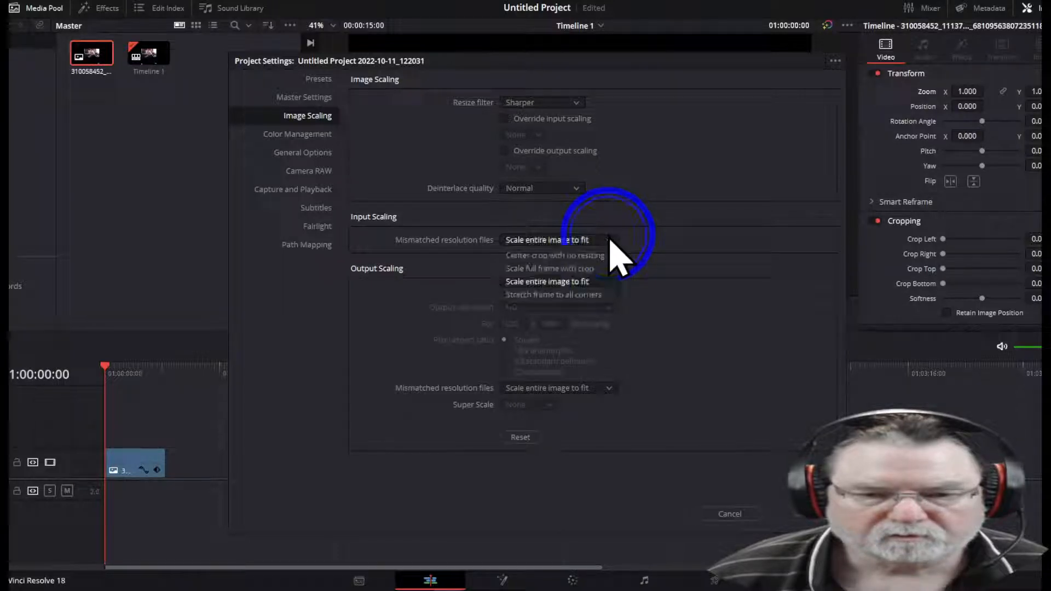
click(575, 270)
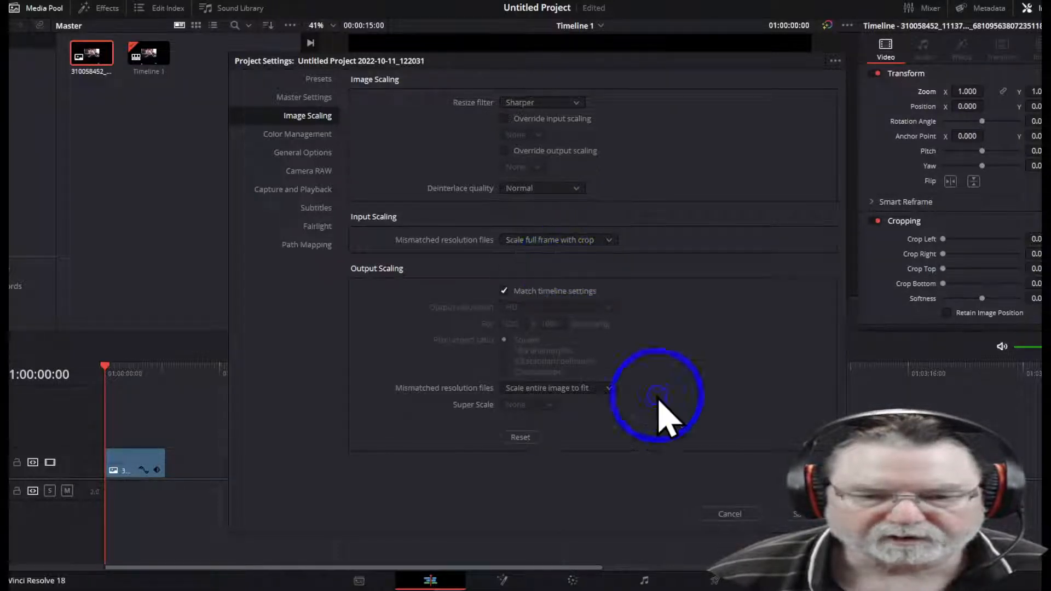
click(814, 519)
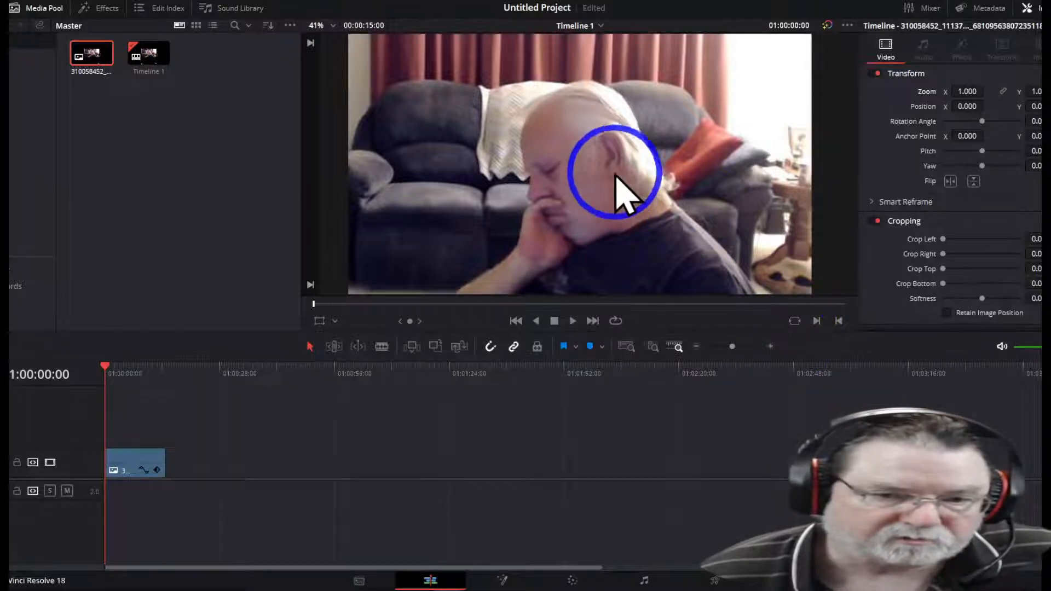
Step: Import the Wal-Mart store image, the JPG beginning with 310605044, from the Downloads folder into the media pool
right_click(179, 145)
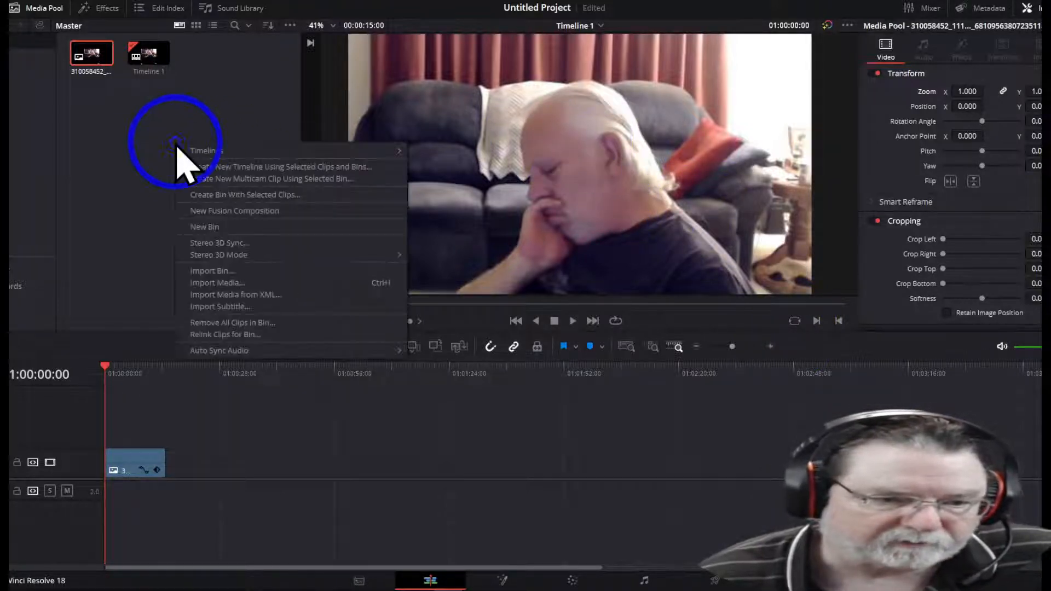
click(212, 293)
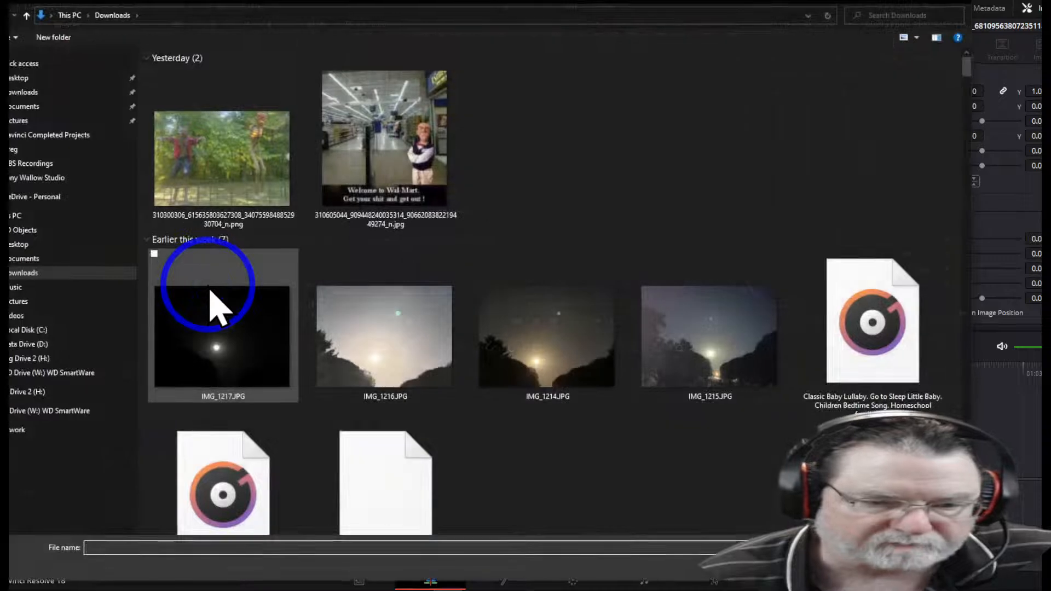
scroll(550, 326, down, 1)
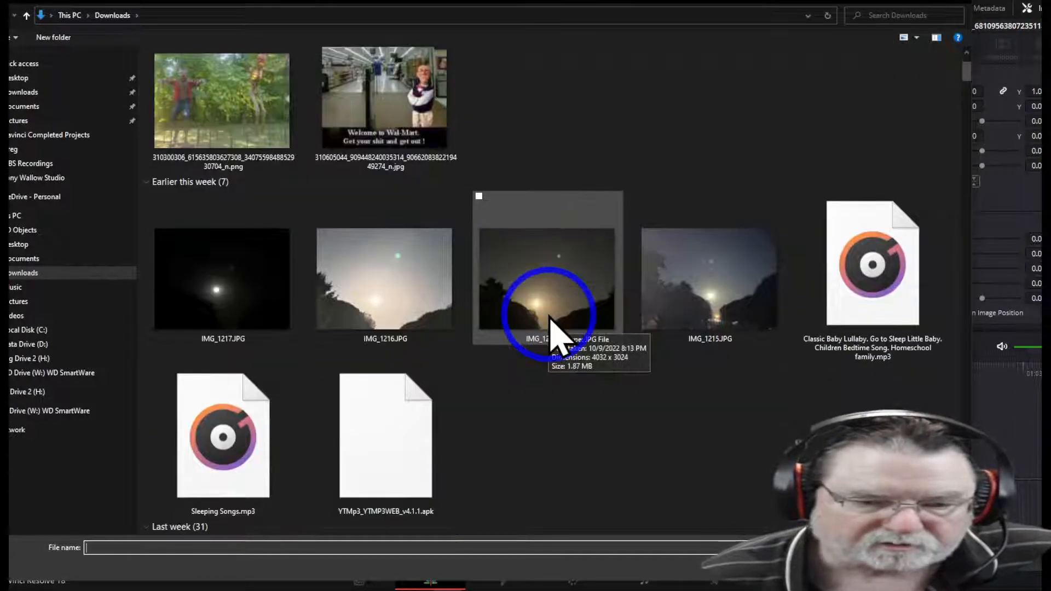
scroll(551, 329, up, 1)
click(370, 169)
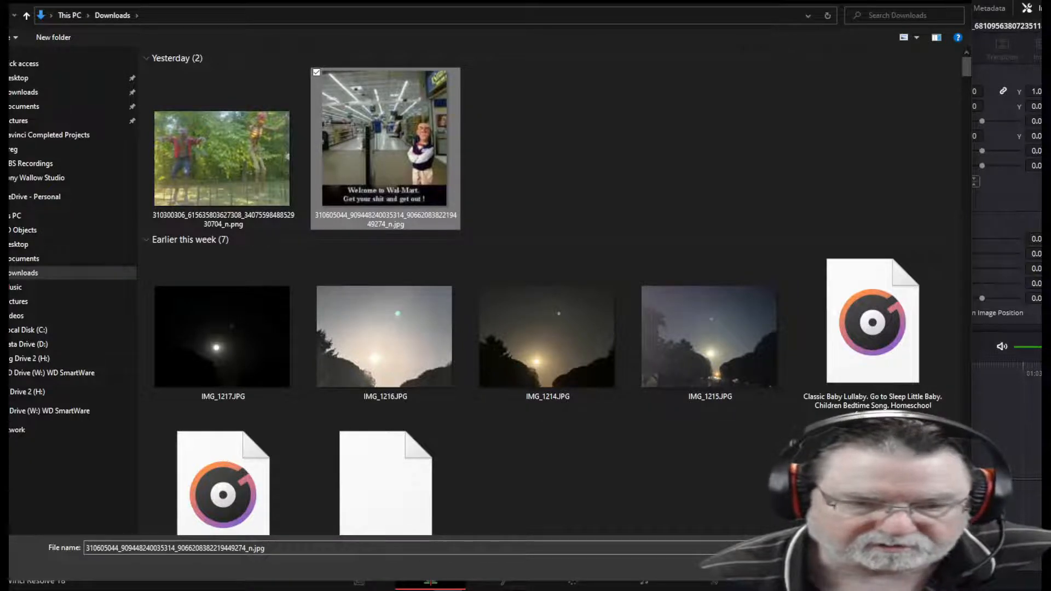
click(875, 567)
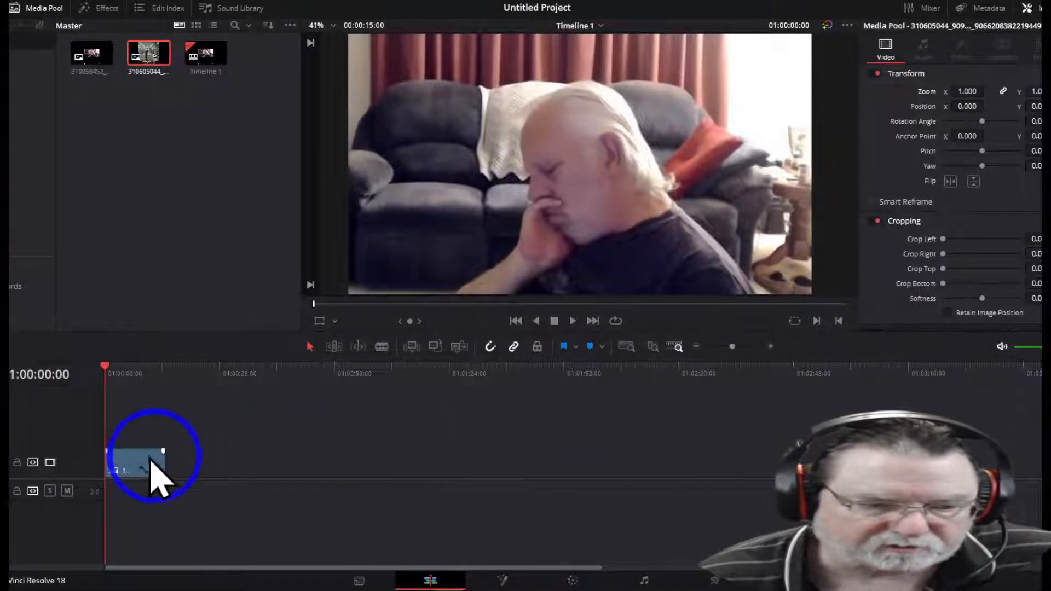
Step: Move the existing photo clip to about 01:02:45, place the store image at the timeline start, and compare both in the viewer
drag(148, 463, 832, 465)
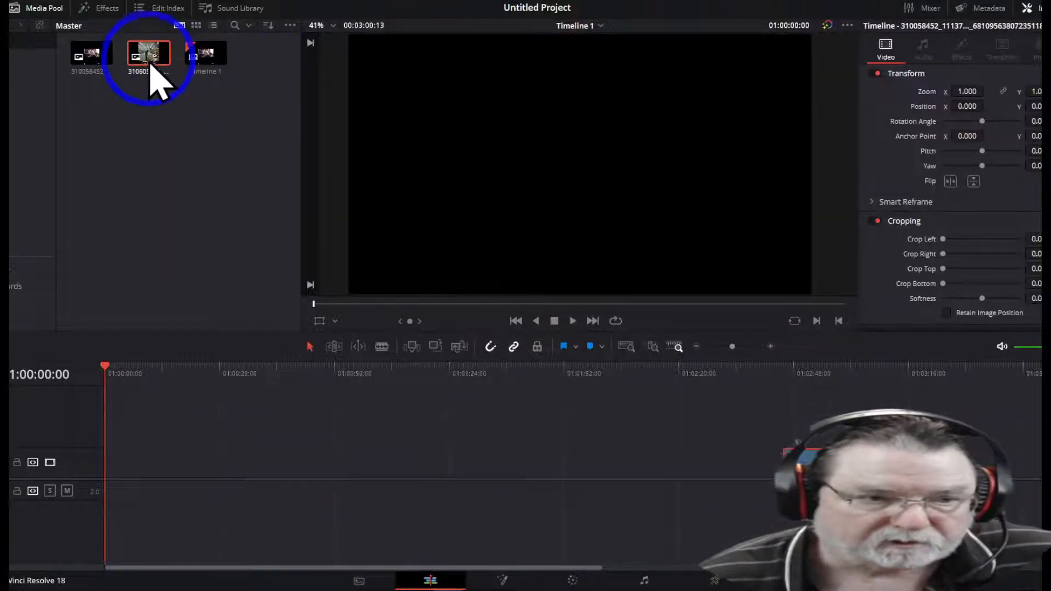
drag(150, 69, 116, 467)
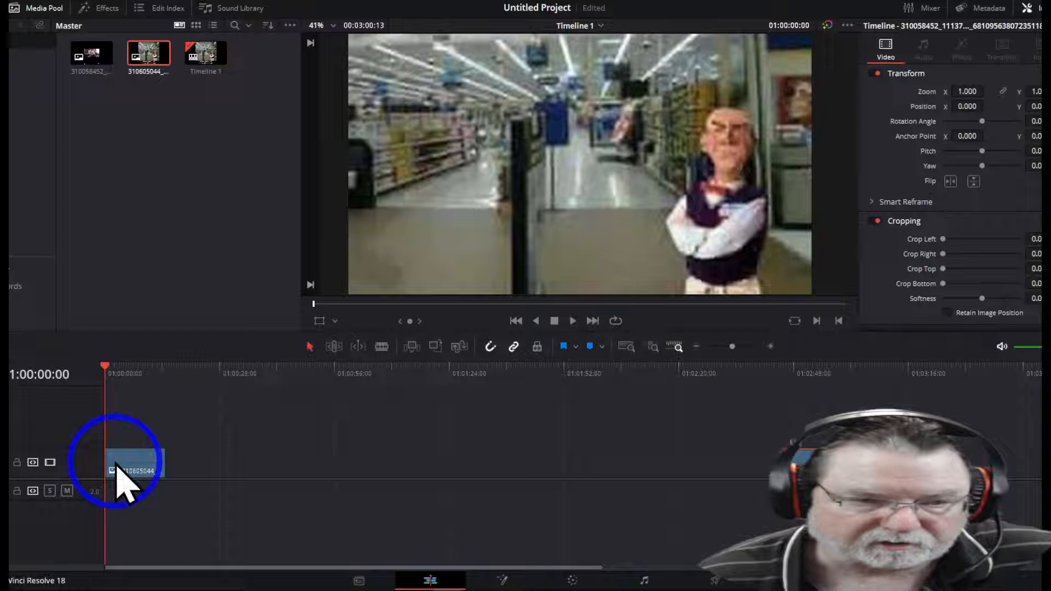
click(811, 368)
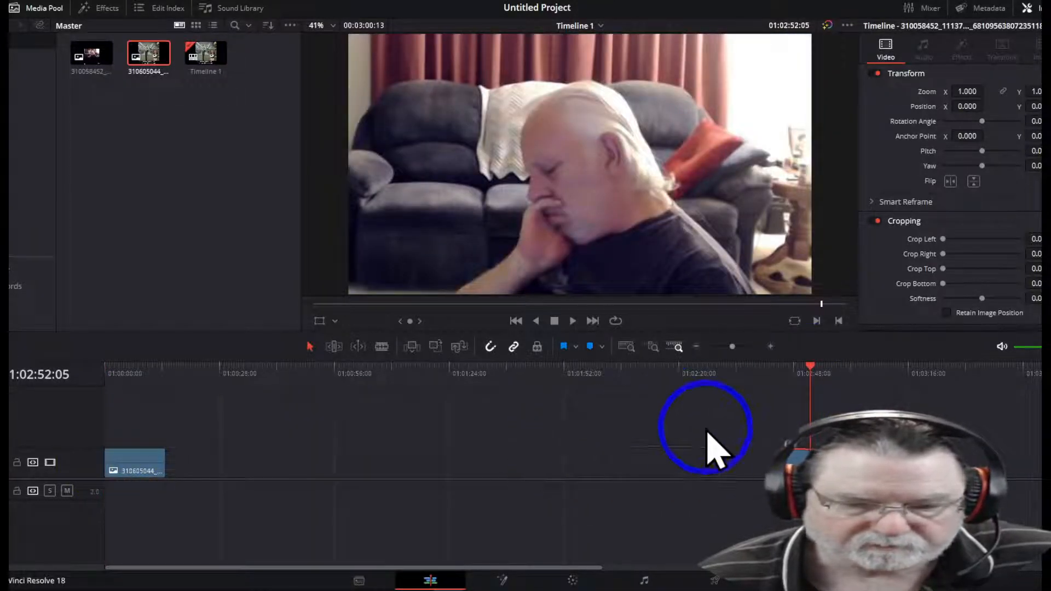
click(144, 372)
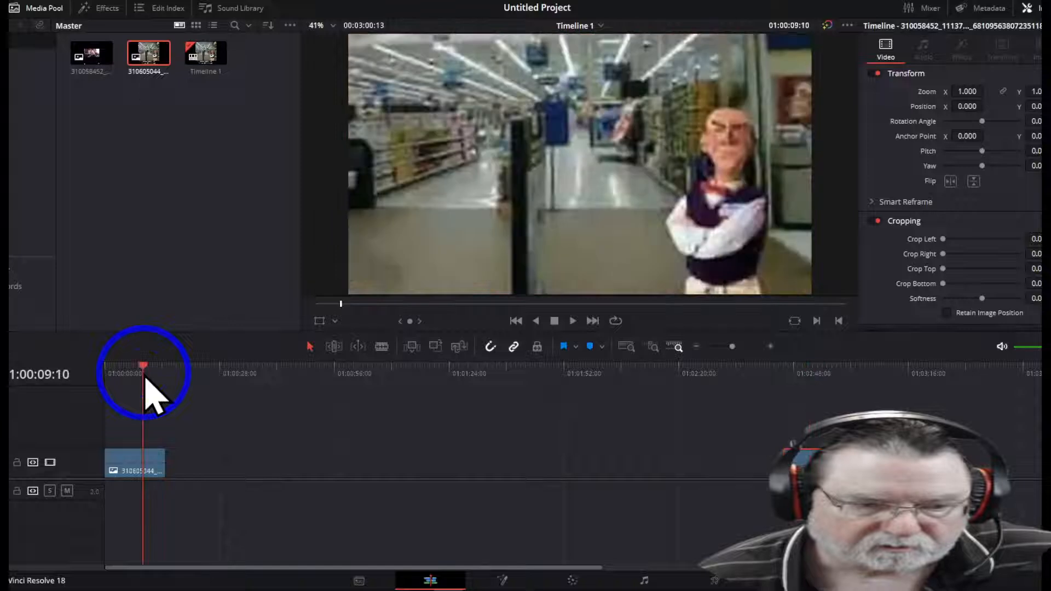
Step: Import the two portrait photos beginning with 35400223 and 67256921 from the Downloads folder into the media pool
right_click(156, 158)
click(197, 298)
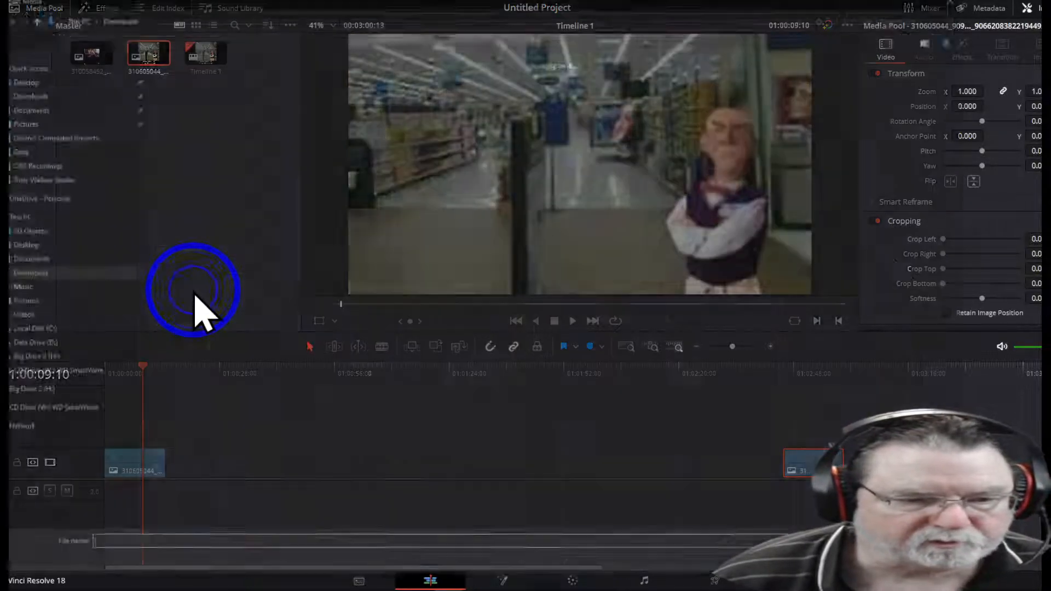
scroll(580, 328, down, 10)
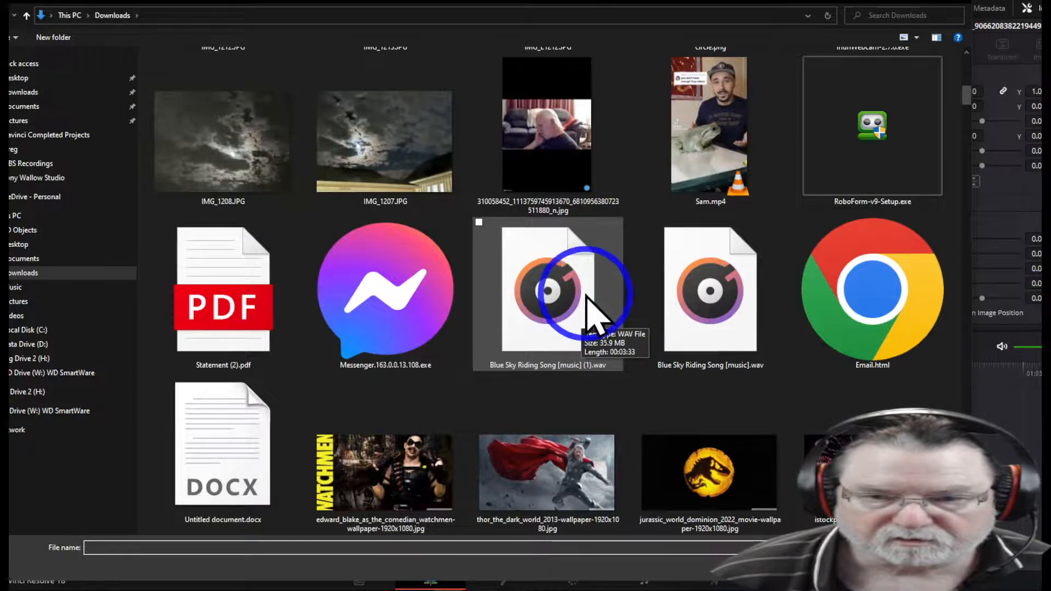
scroll(587, 307, down, 3)
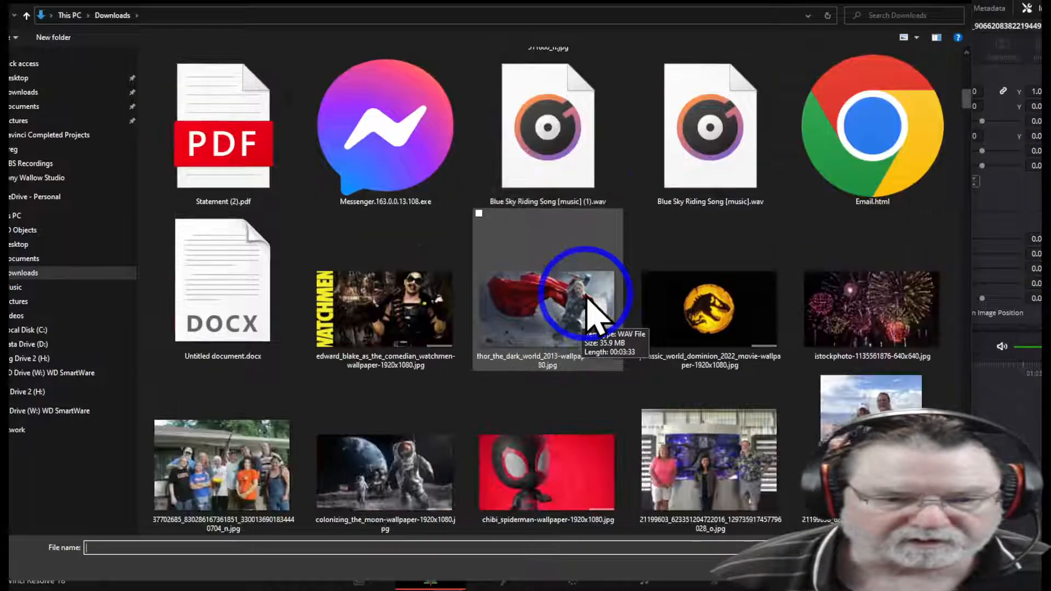
scroll(587, 307, down, 3)
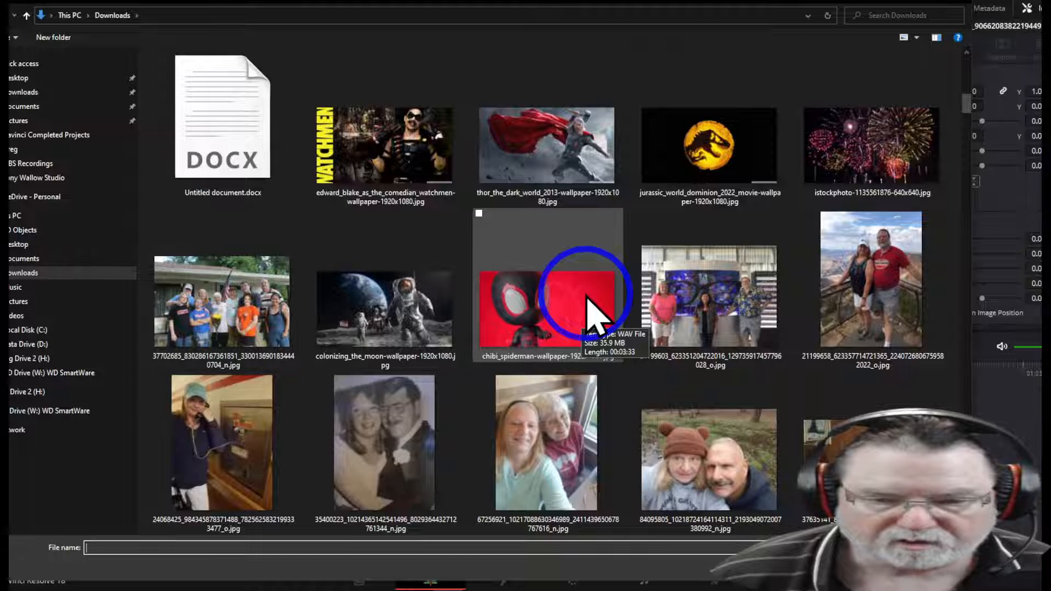
click(385, 450)
ctrl+click(586, 461)
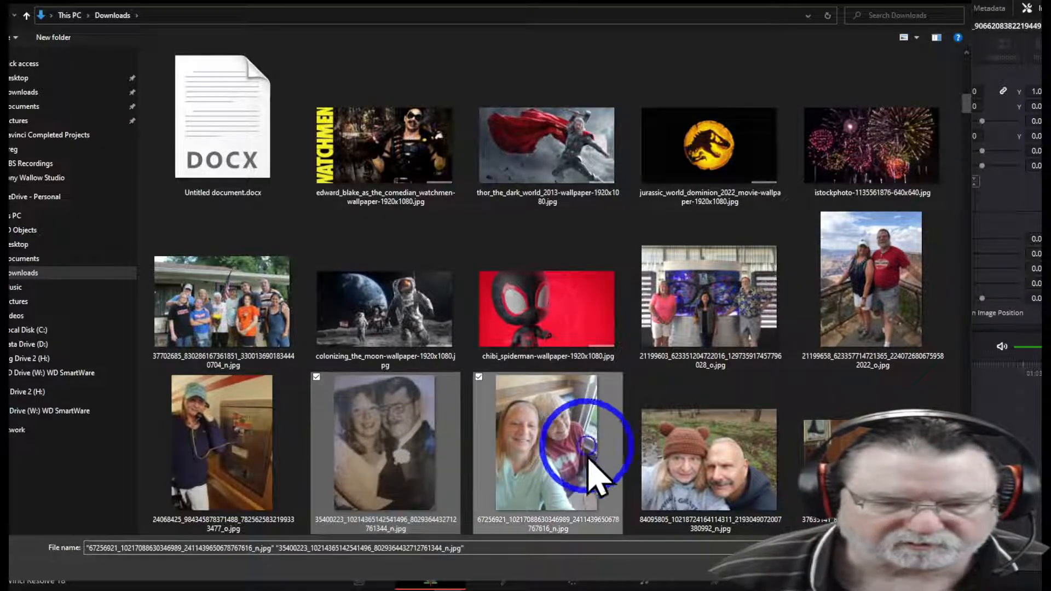
click(880, 568)
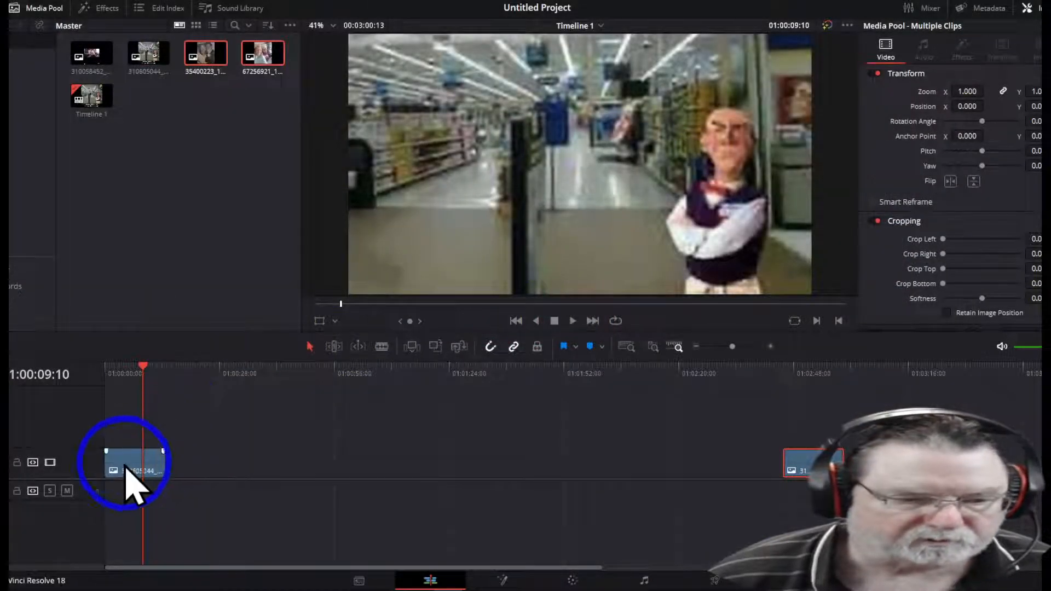
Step: Move the store image clip to about 01:01:48 and place the two imported portrait photos back to back at the timeline start
drag(129, 469, 572, 466)
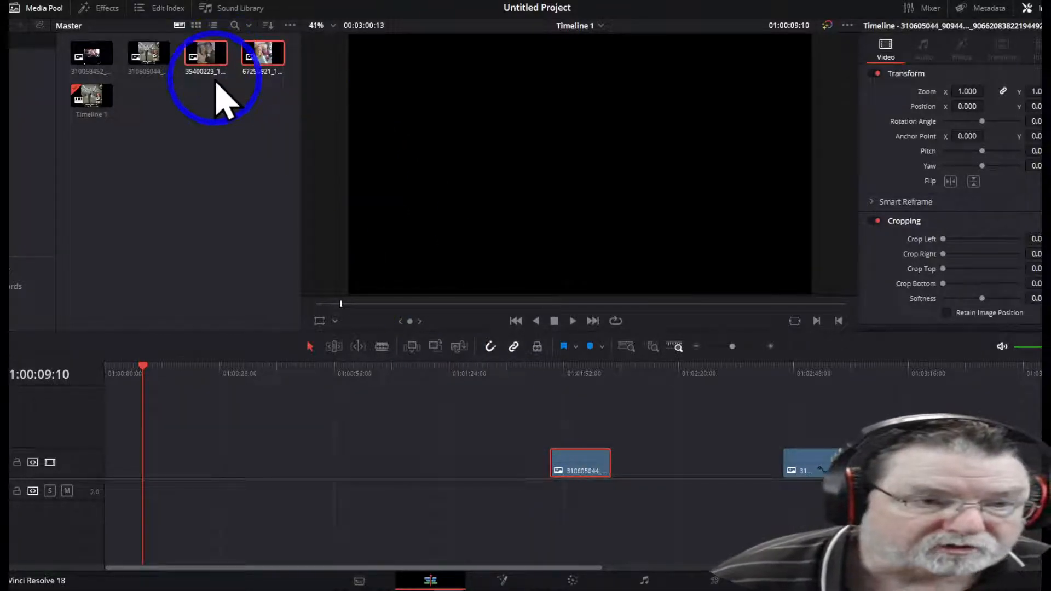
drag(210, 61, 114, 476)
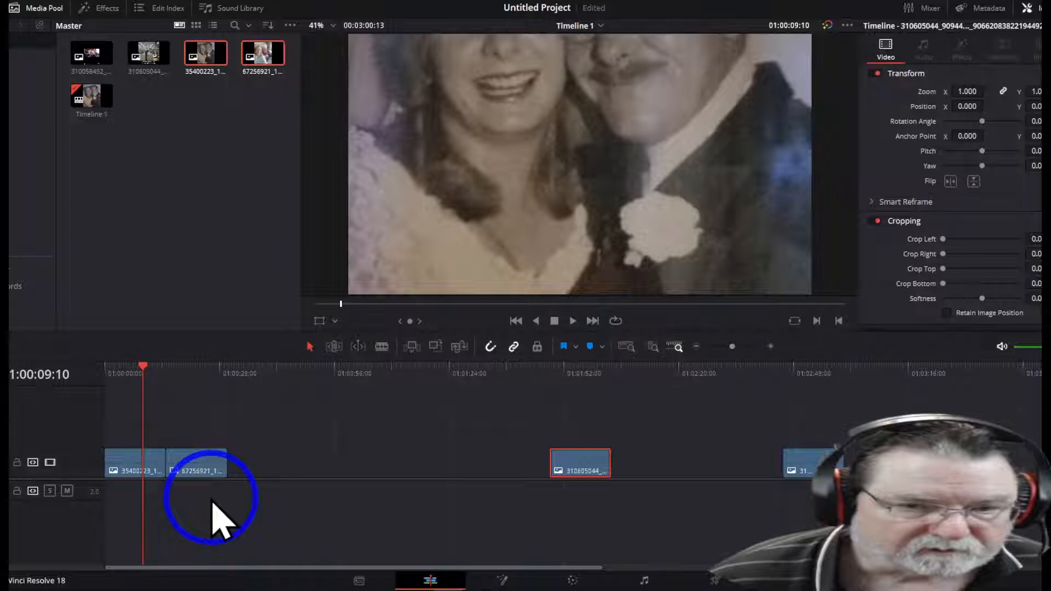
Step: Set input scaling for mismatched resolution files to "Center crop with no resizing" and view both portrait photos
click(205, 368)
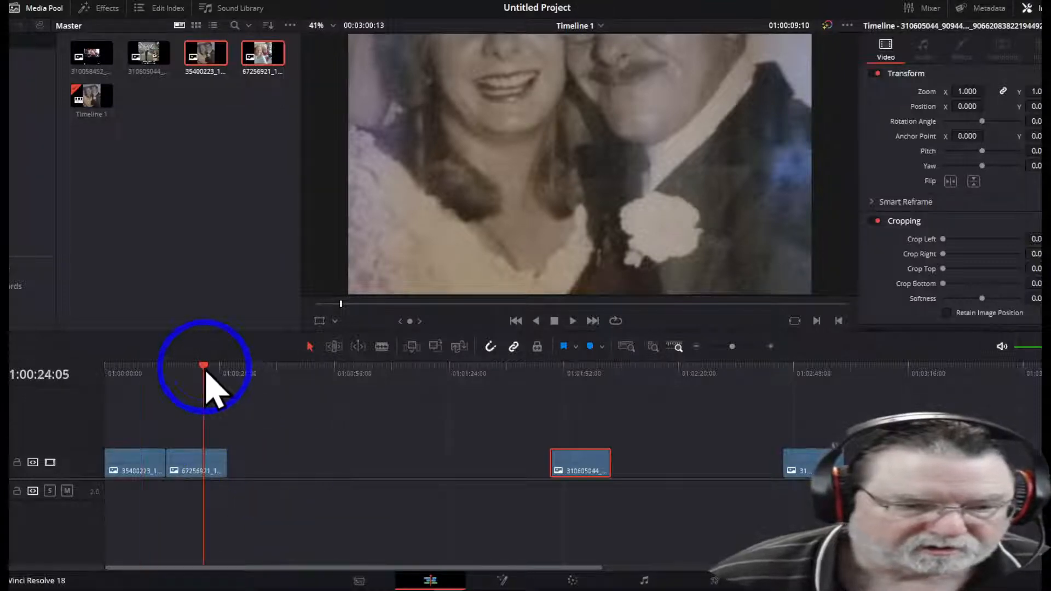
click(140, 370)
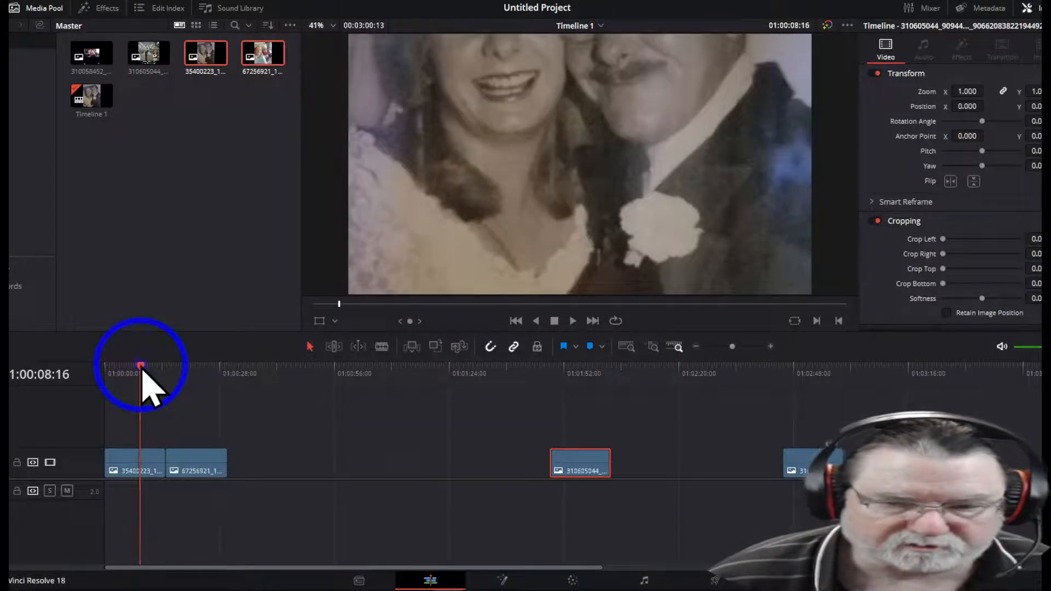
key(shift+9)
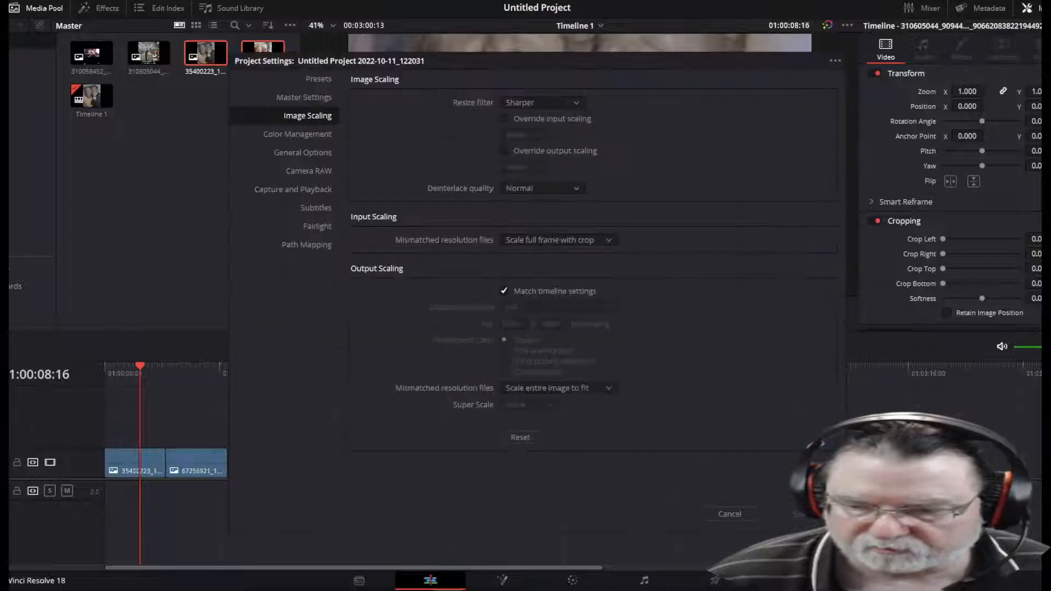
click(609, 241)
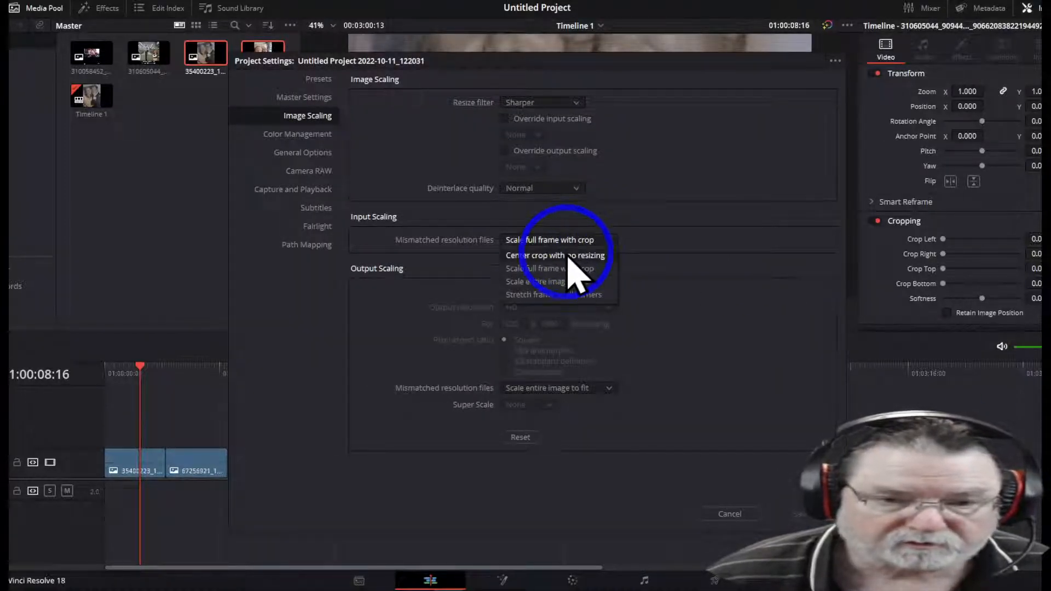
click(570, 256)
click(810, 518)
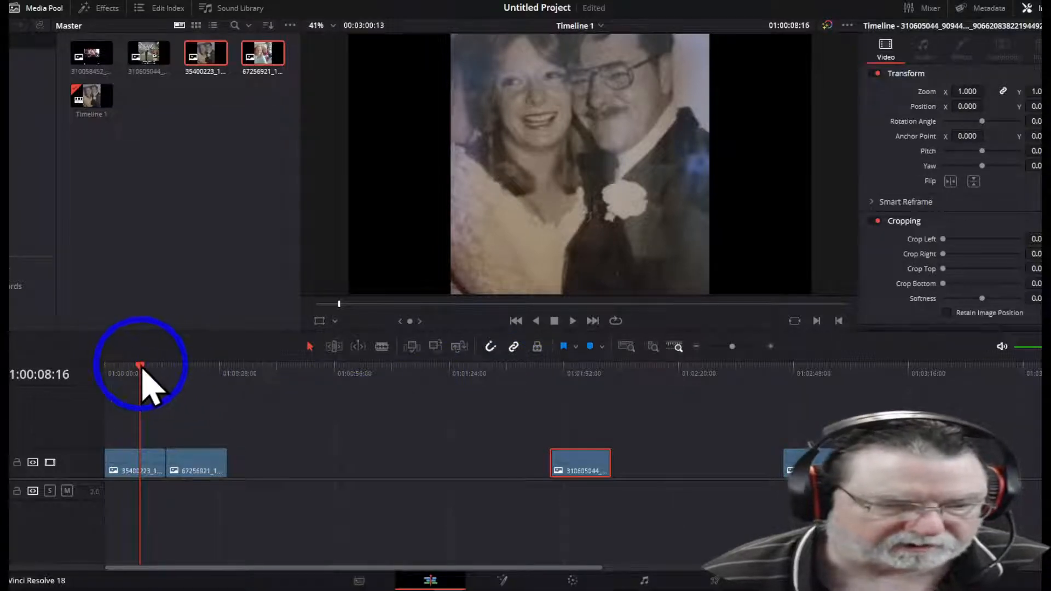
drag(141, 368, 182, 375)
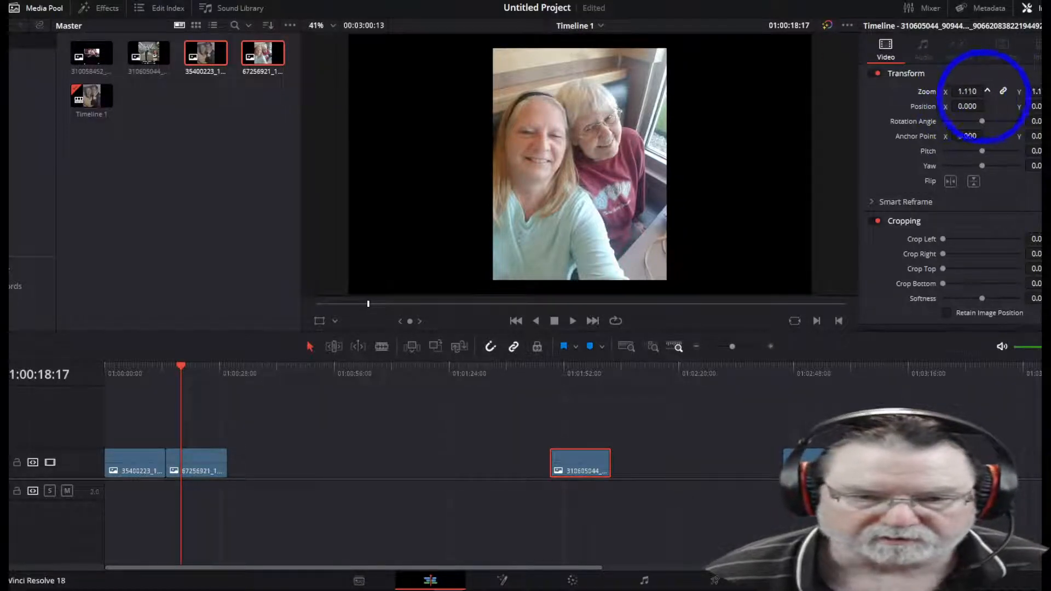
Step: Enlarge the store image clip near 01:01:55 to a linked zoom of 2.330
drag(984, 95, 967, 98)
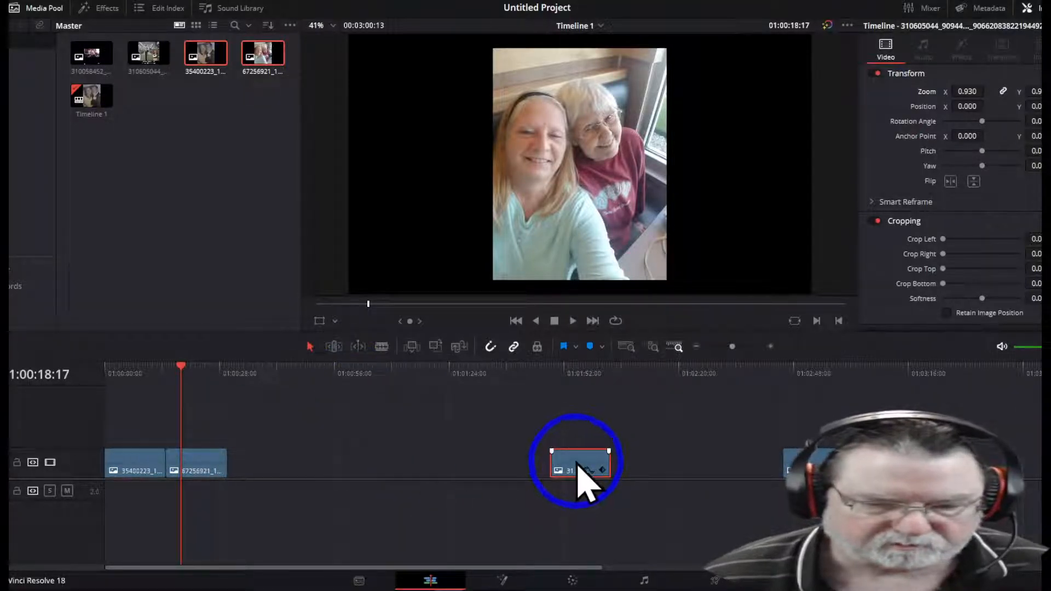
click(580, 367)
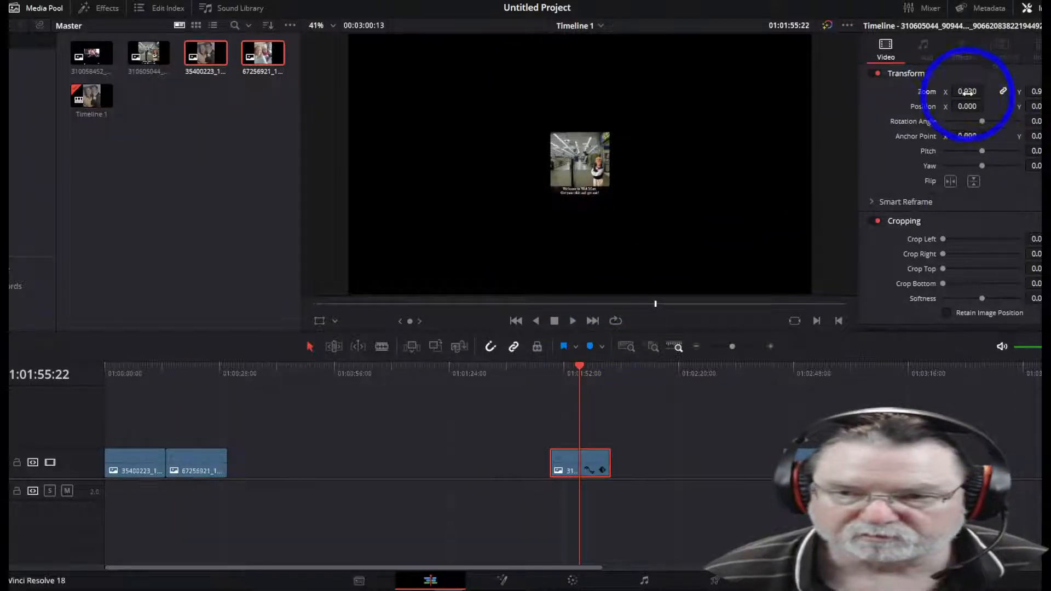
drag(1012, 101, 1026, 106)
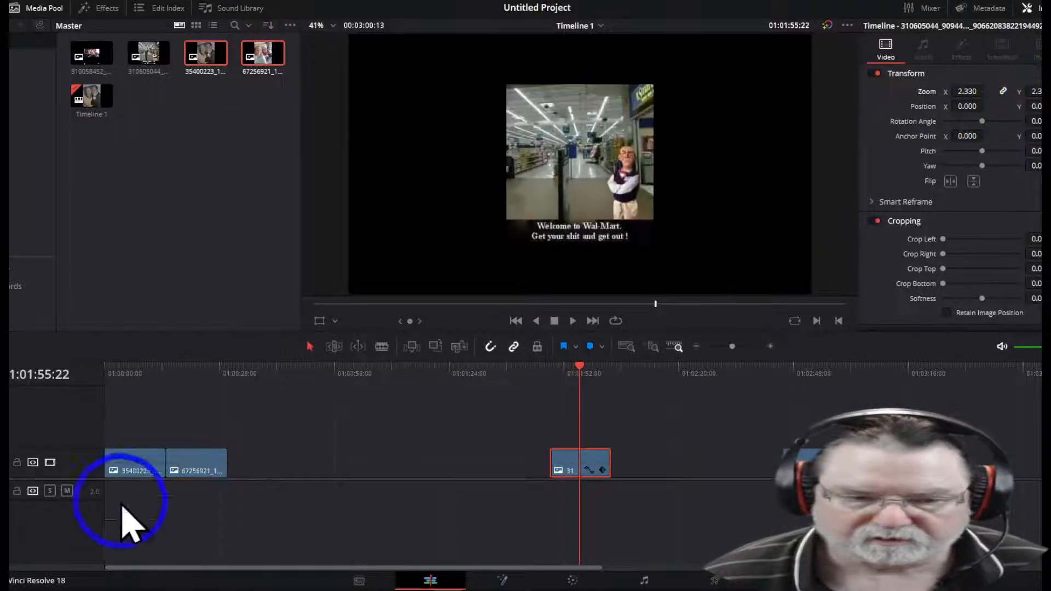
Step: Unlink the zoom axes of the second portrait clip and widen it to a horizontal zoom of 1.910
click(195, 394)
click(206, 465)
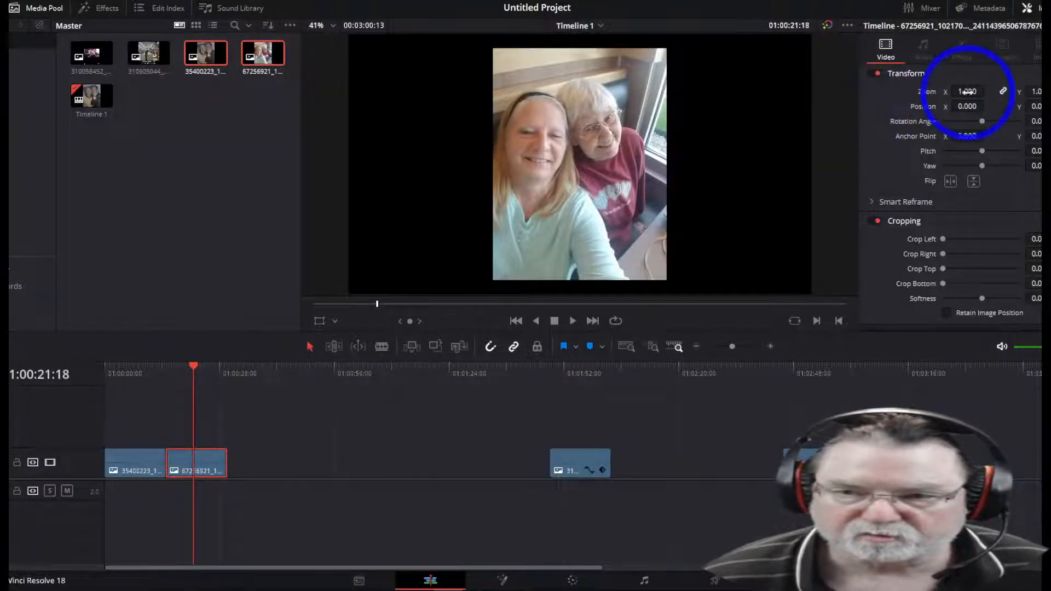
drag(967, 92, 1019, 101)
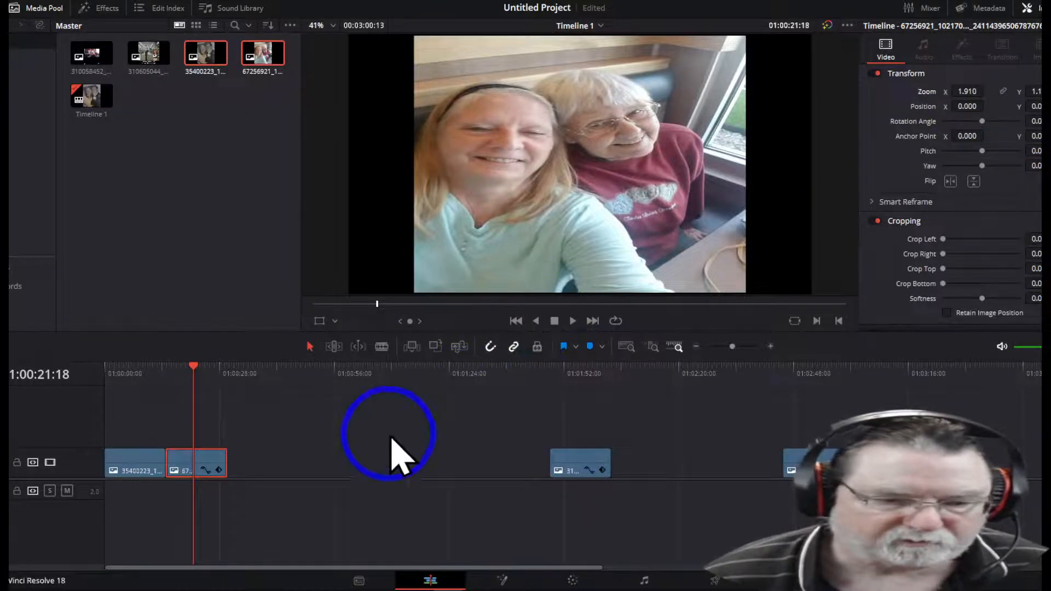
Step: Set input scaling for mismatched files to "Stretch frame to all corners" and reduce the second portrait's horizontal zoom to 0.980
click(1049, 581)
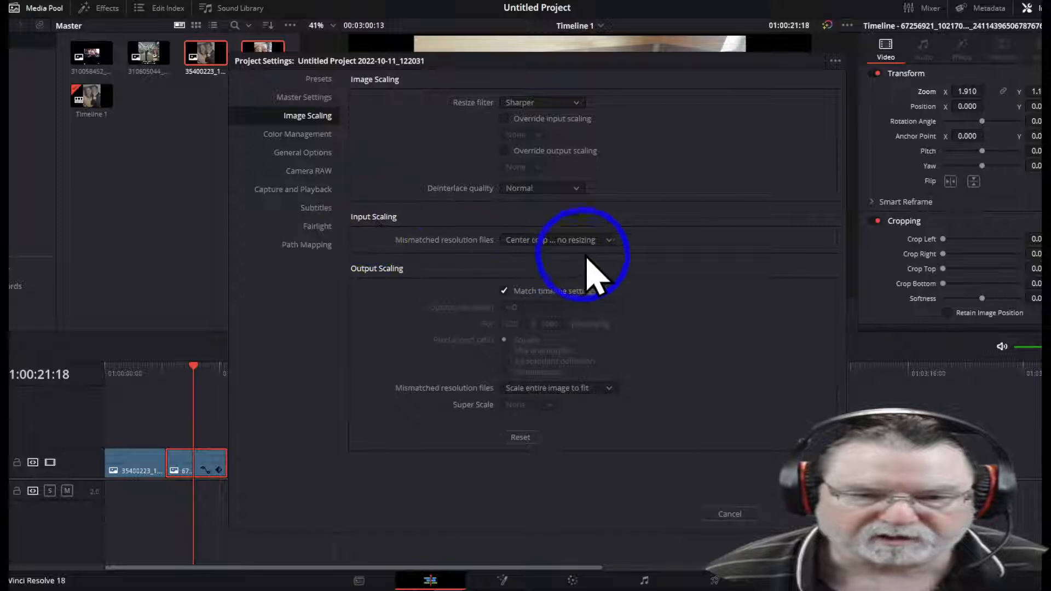
click(608, 241)
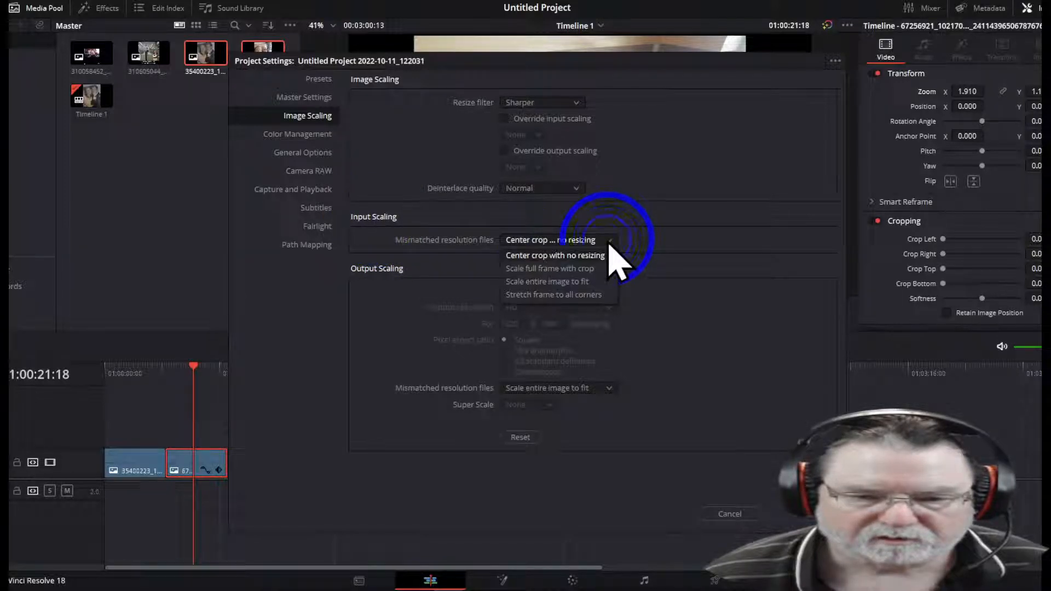
click(556, 298)
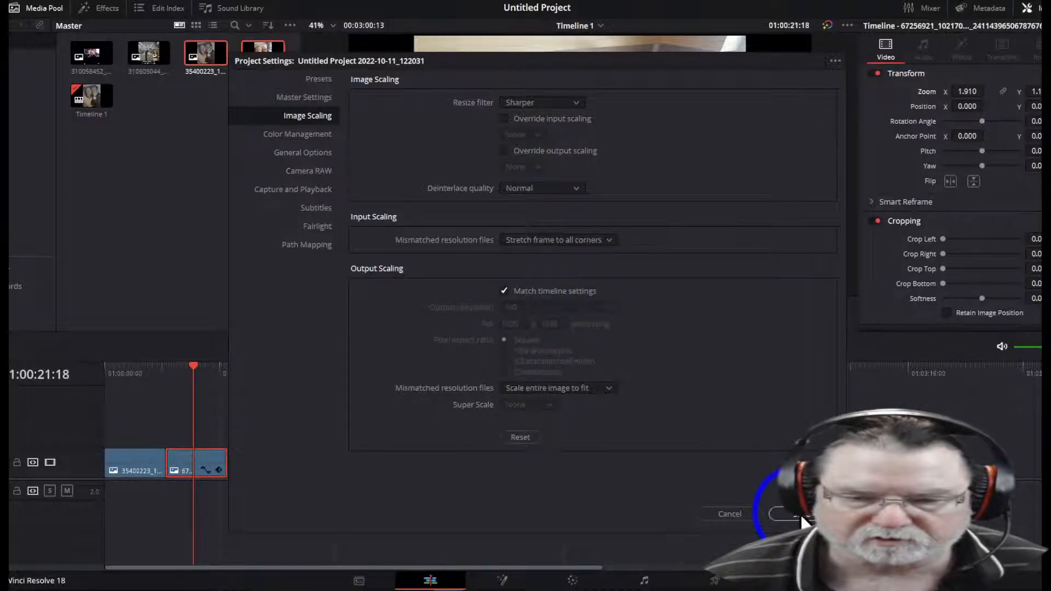
click(801, 514)
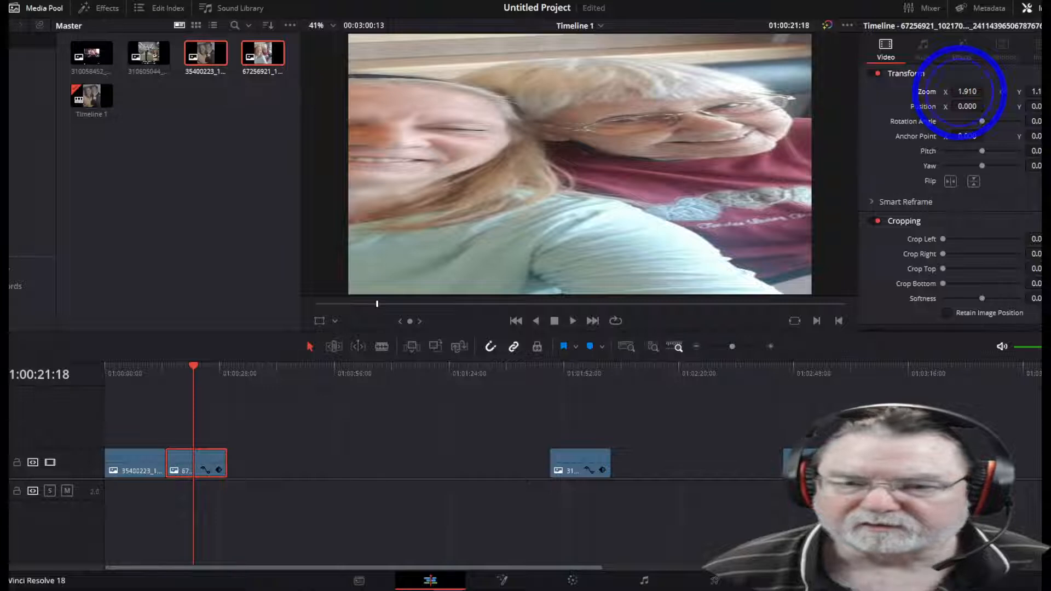
drag(959, 91, 904, 96)
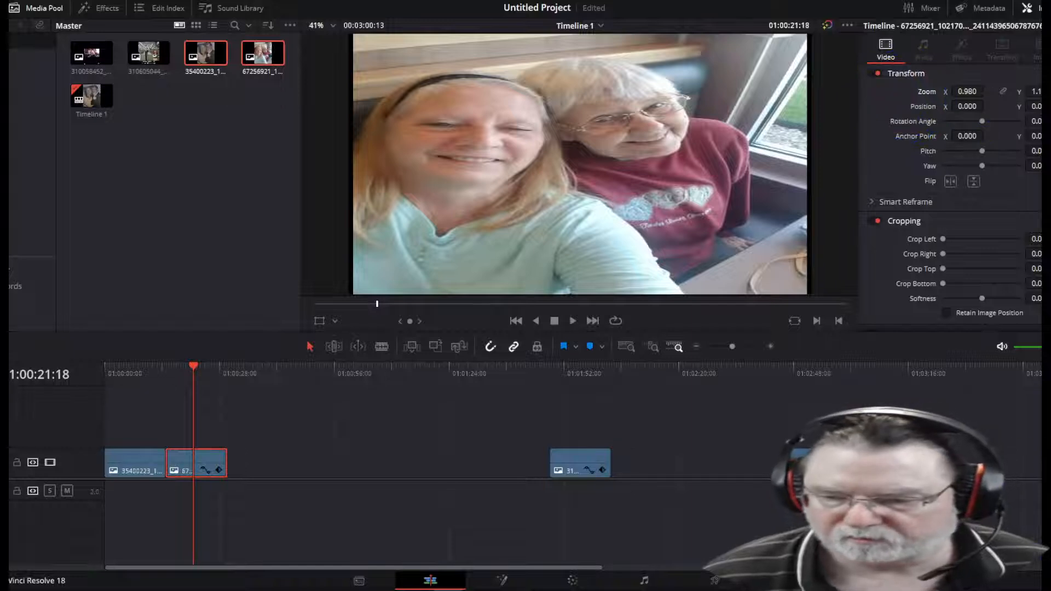
Step: Set input scaling for mismatched resolution files to "Scale full frame with crop" and save the project settings
click(1049, 580)
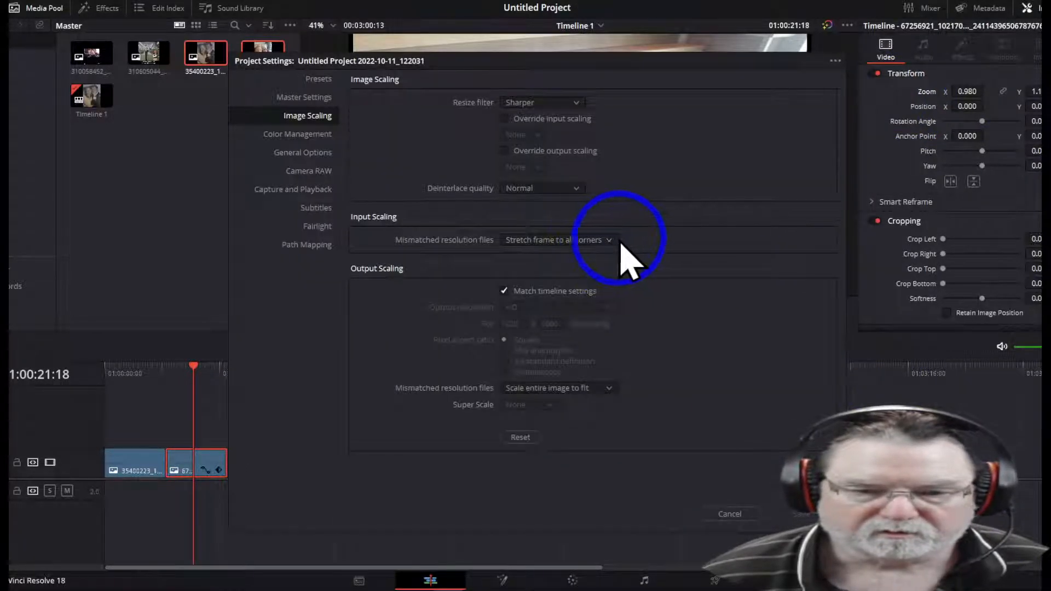
click(610, 247)
click(594, 274)
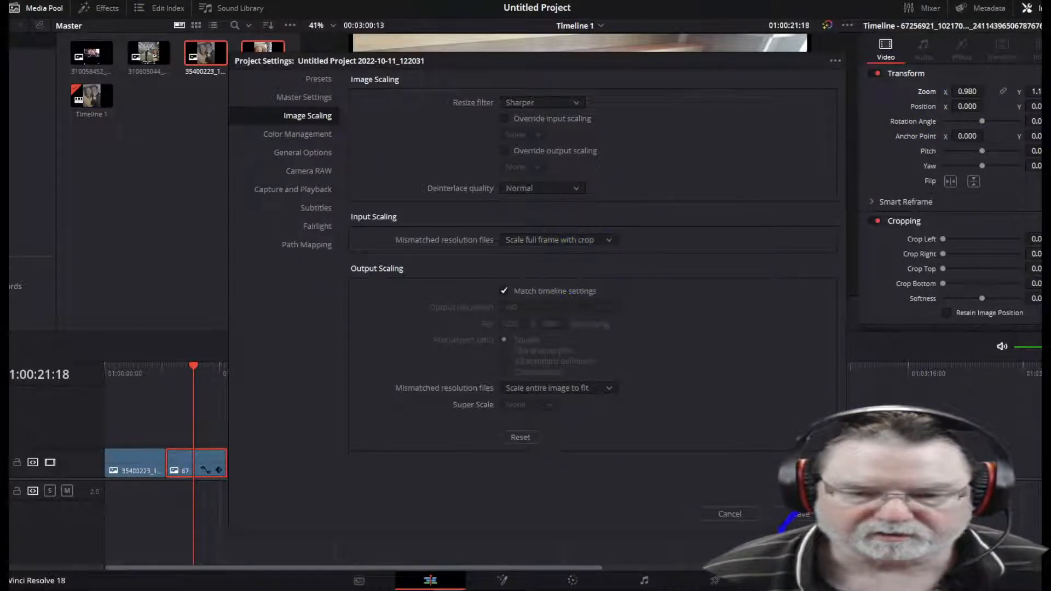
click(804, 515)
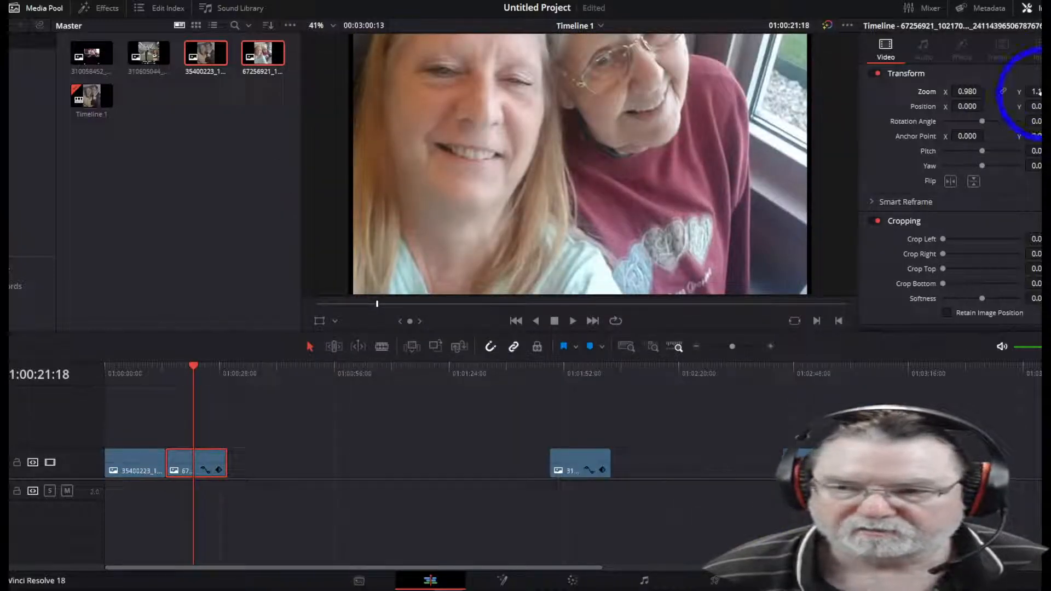
Step: Try a vertical zoom of about 0.6 on the second portrait, and reset its relinked zoom to 1.000
drag(1041, 93, 1024, 99)
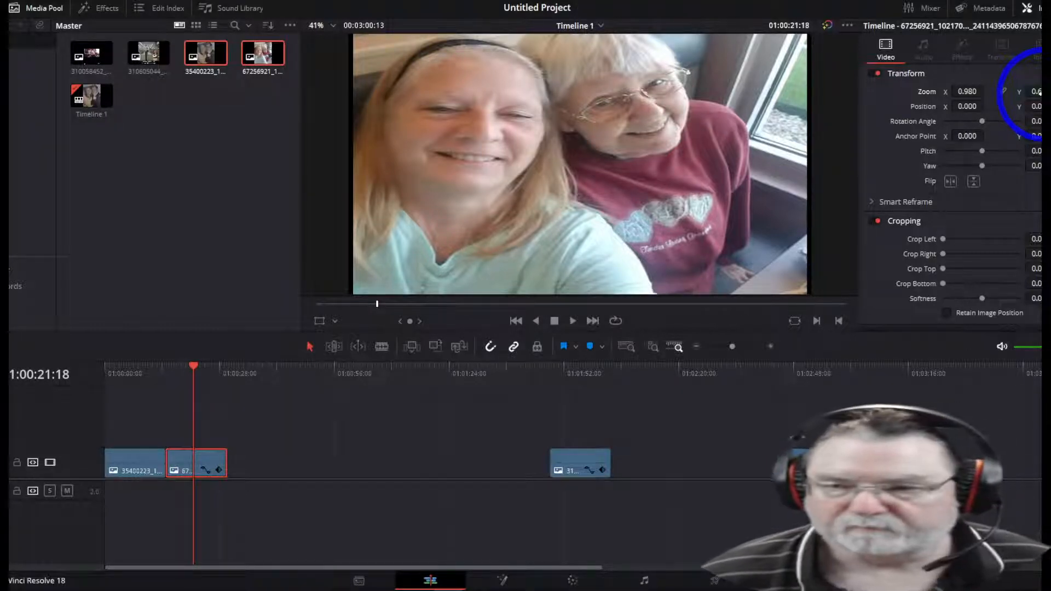
click(1003, 91)
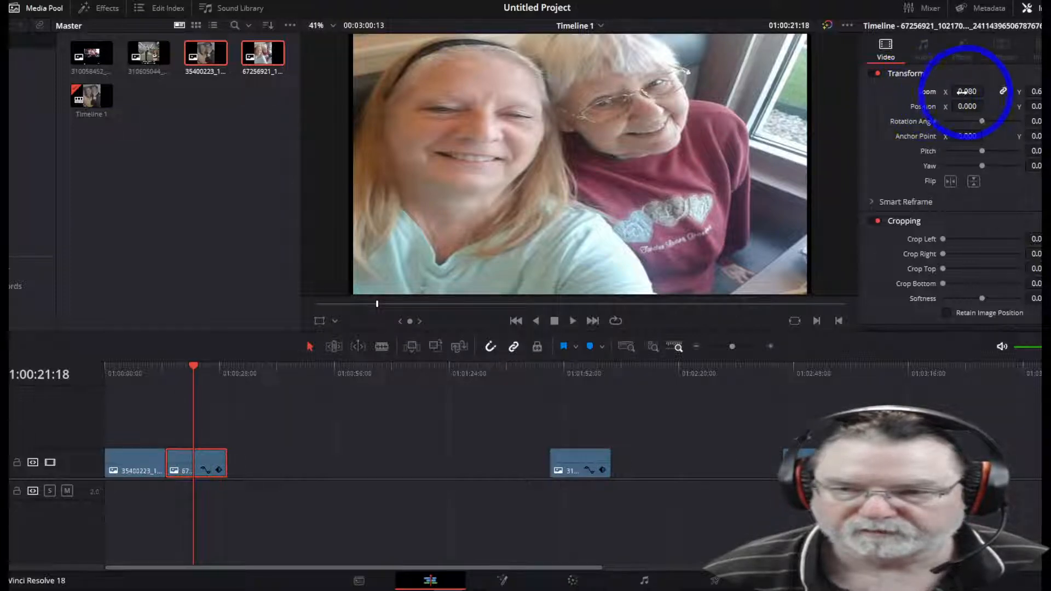
double_click(929, 94)
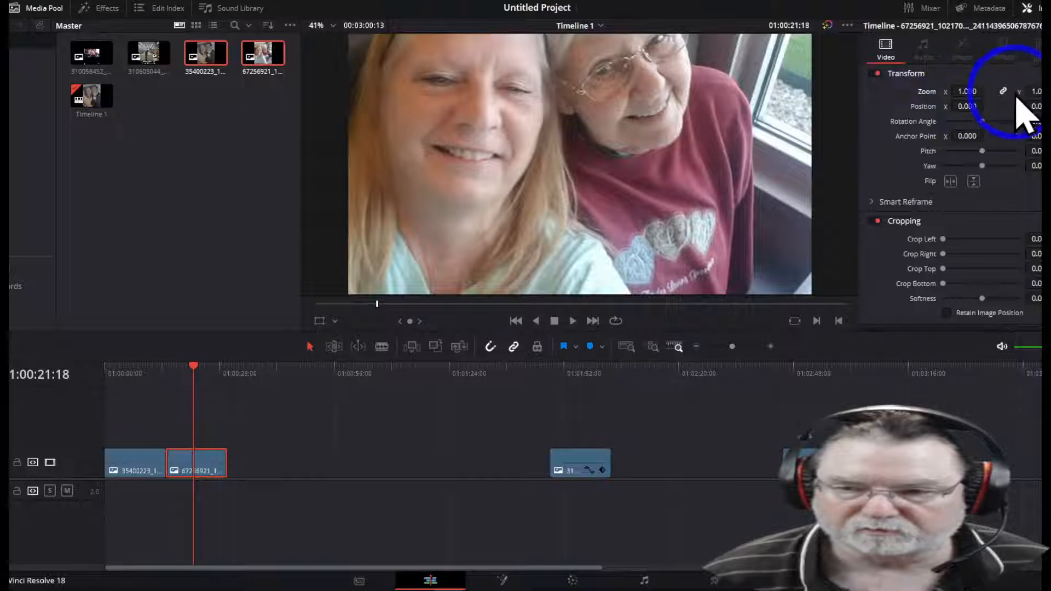
Step: Try shrinking the second portrait uniformly to a zoom of about 0.71 and reset it to the default
mouse_move(979, 91)
mouse_down()
mouse_move(939, 102)
mouse_move(988, 92)
mouse_move(969, 92)
mouse_up()
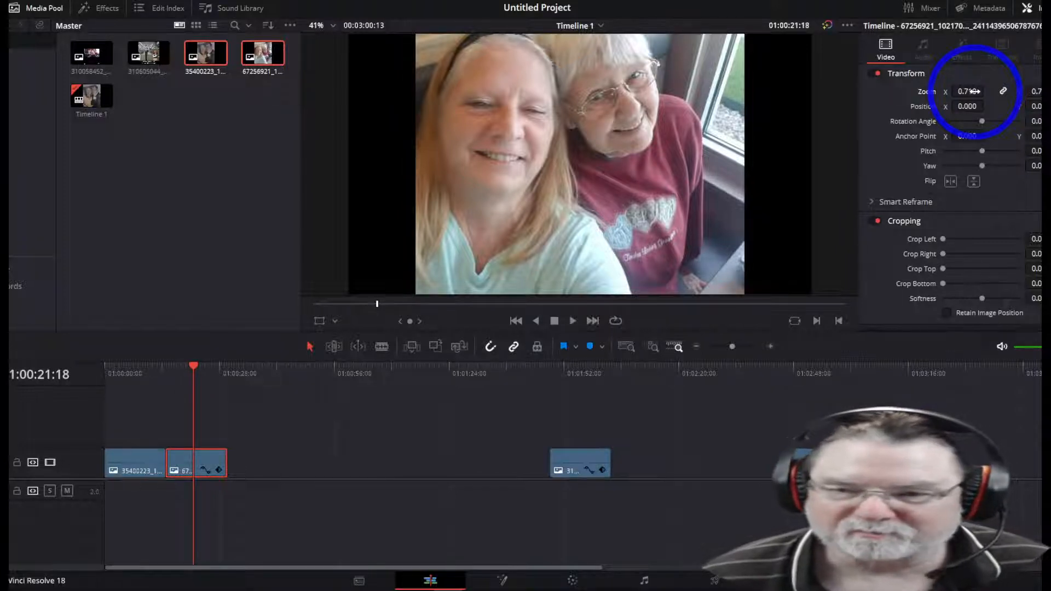
double_click(927, 92)
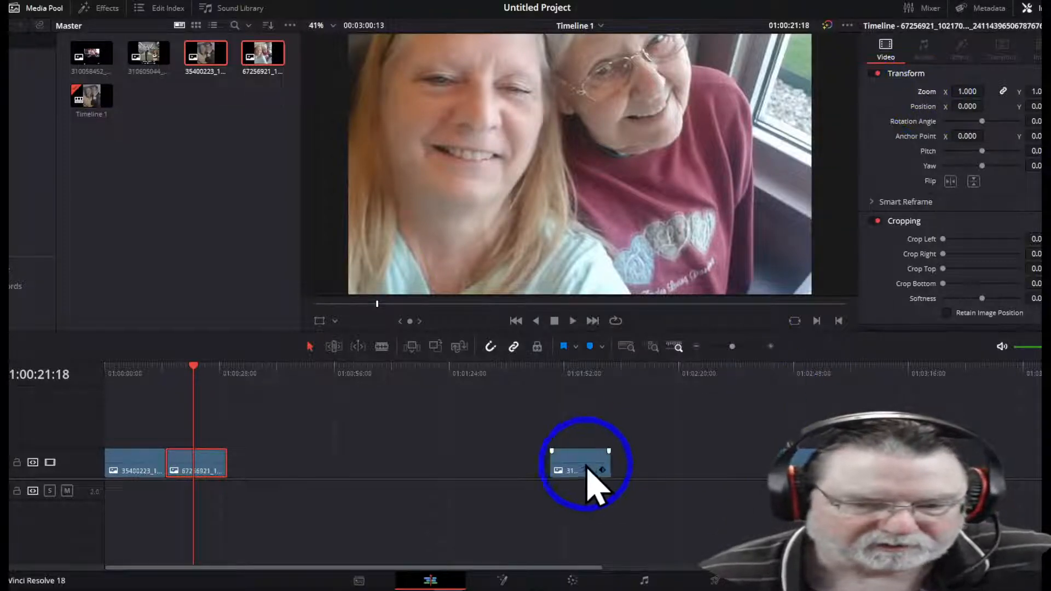
Step: Move the store image and the photo beginning with 310058452 directly behind the portraits, and view the last photo
drag(582, 464, 277, 487)
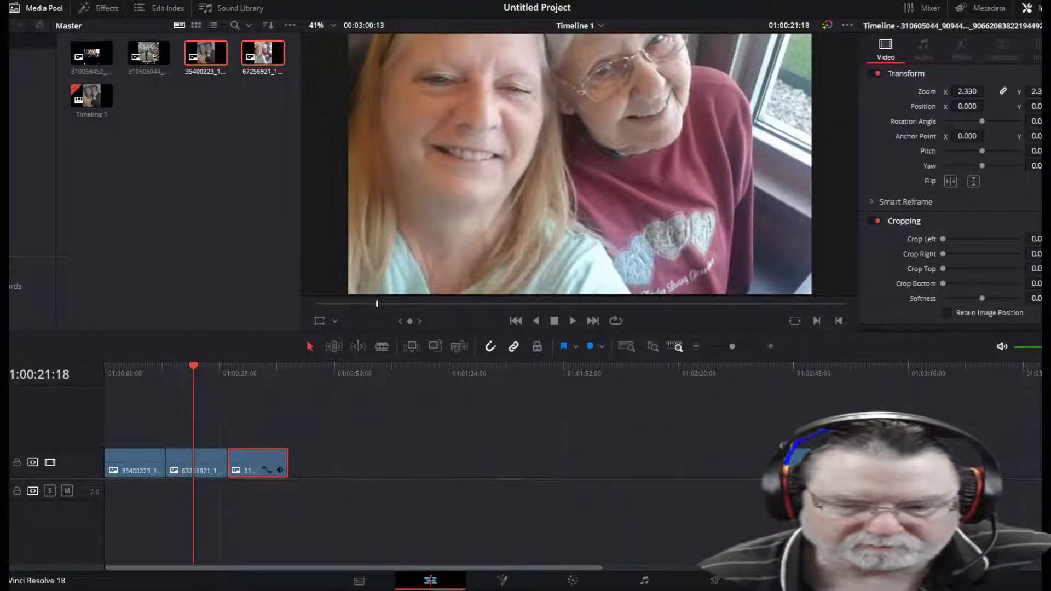
drag(777, 449, 361, 460)
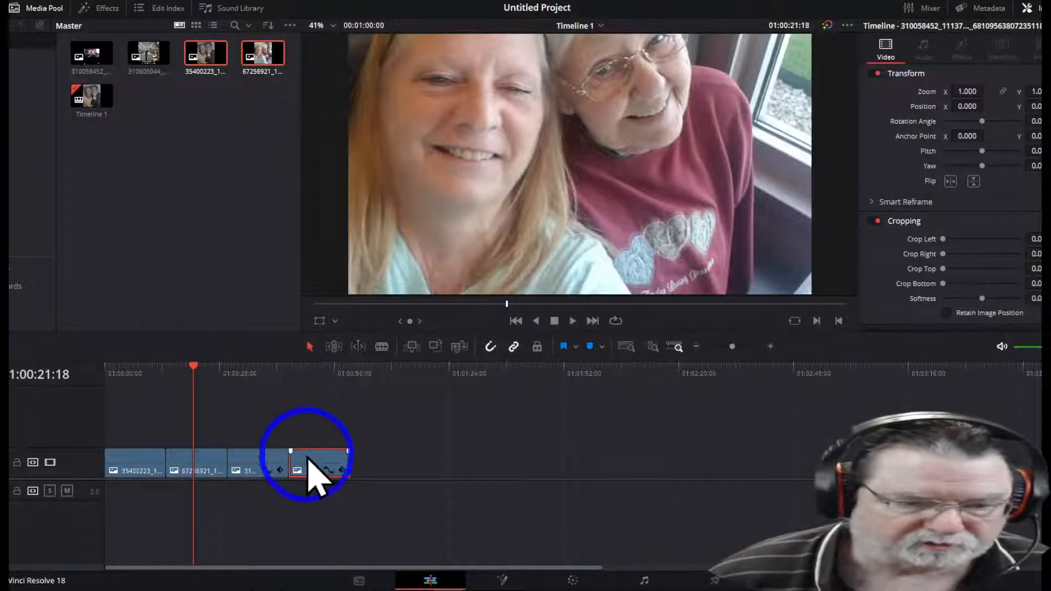
click(326, 375)
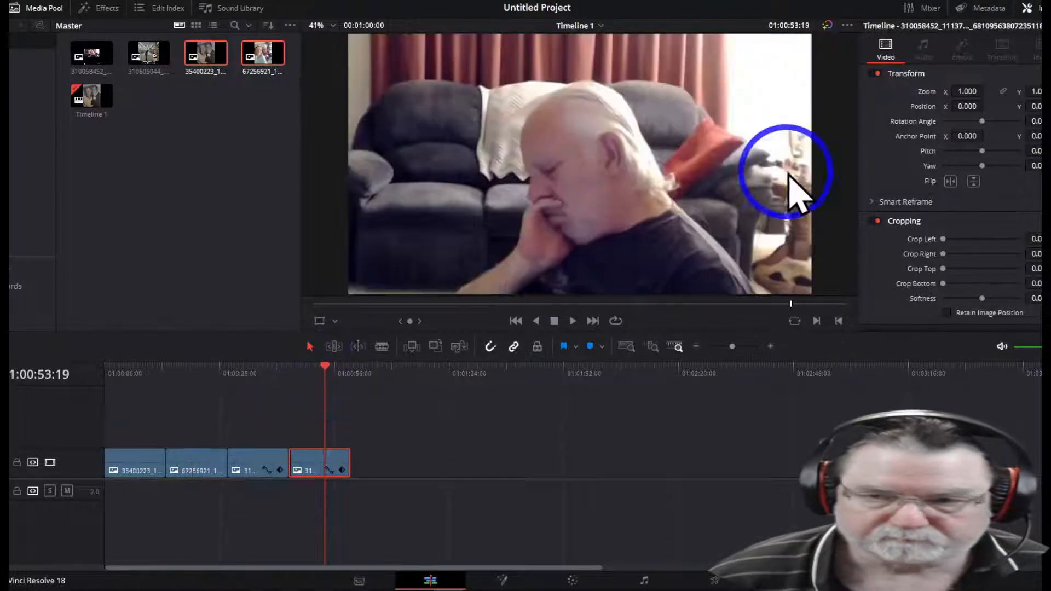
Step: Try shifting the last photo clip horizontally to a Position X of -99 and reset its position
mouse_move(972, 106)
mouse_down()
mouse_move(903, 122)
mouse_move(634, 129)
mouse_move(93, 127)
mouse_move(389, 159)
mouse_move(643, 284)
mouse_move(405, 297)
mouse_move(567, 274)
mouse_move(206, 281)
mouse_move(836, 221)
mouse_move(974, 107)
mouse_up()
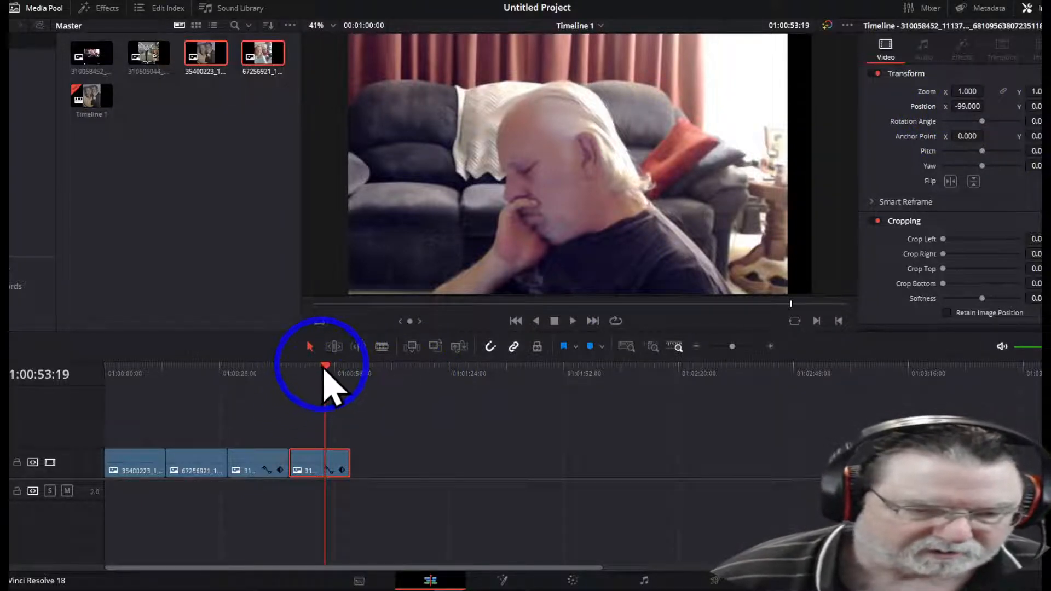
drag(324, 368, 299, 379)
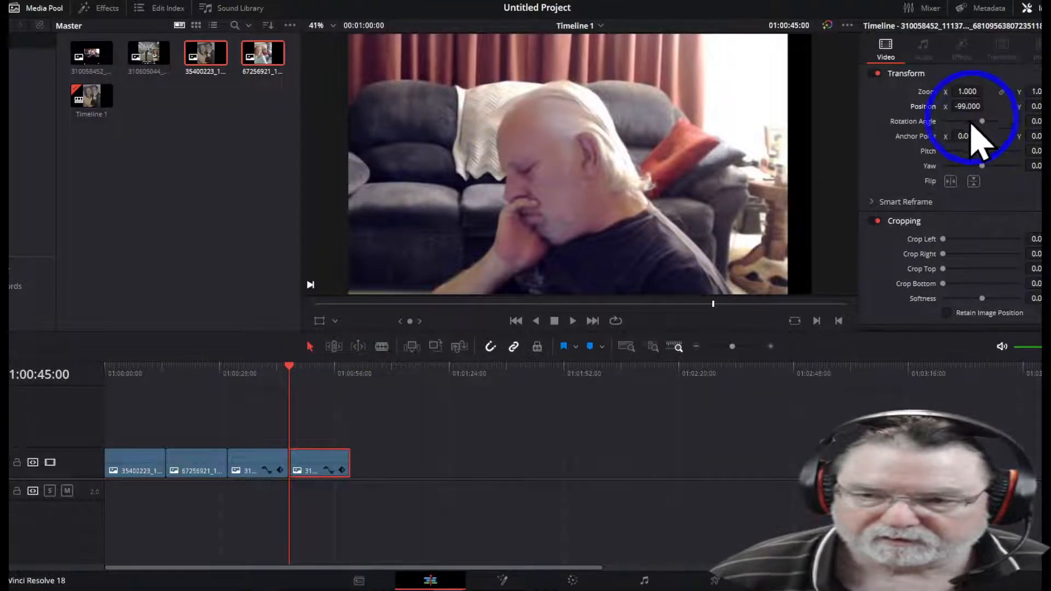
double_click(924, 111)
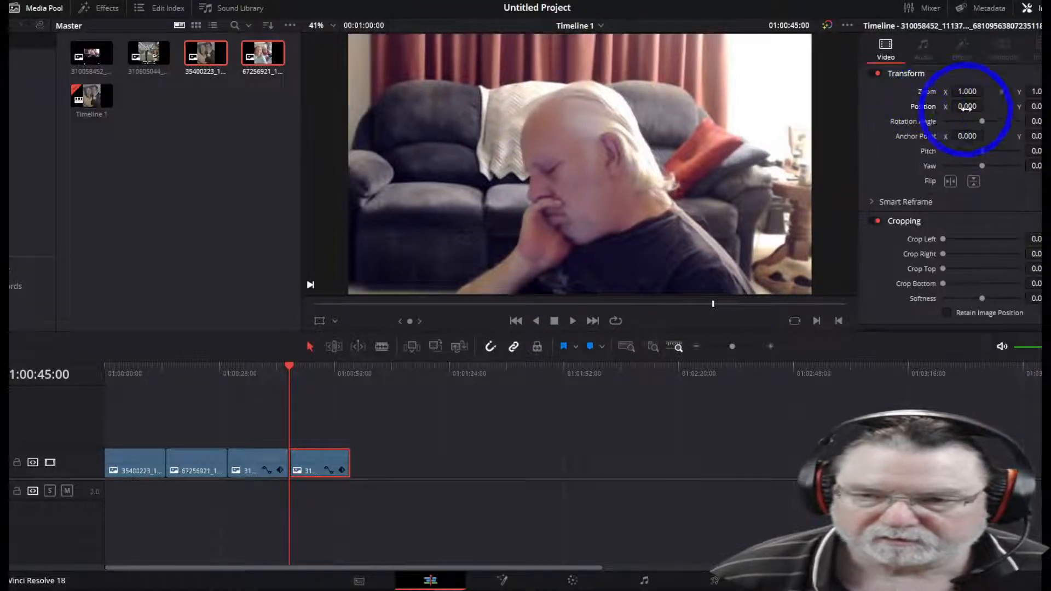
Step: Animate the last photo's Position X from -2039 at 01:00:45:00 to -1459 at 01:00:45:20, and play back the movement
drag(975, 106, 311, 285)
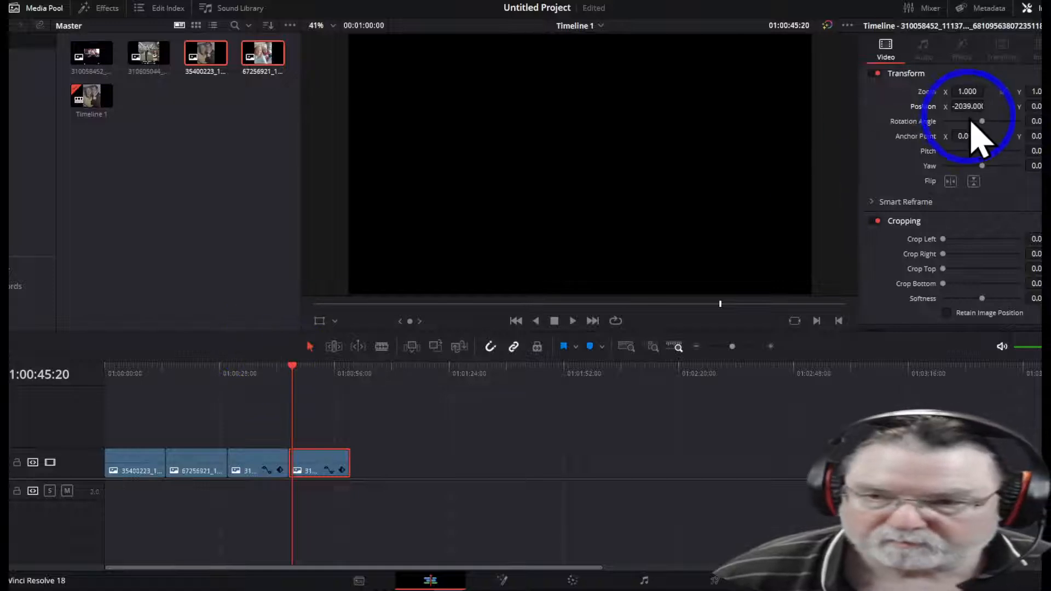
drag(962, 106, 746, 317)
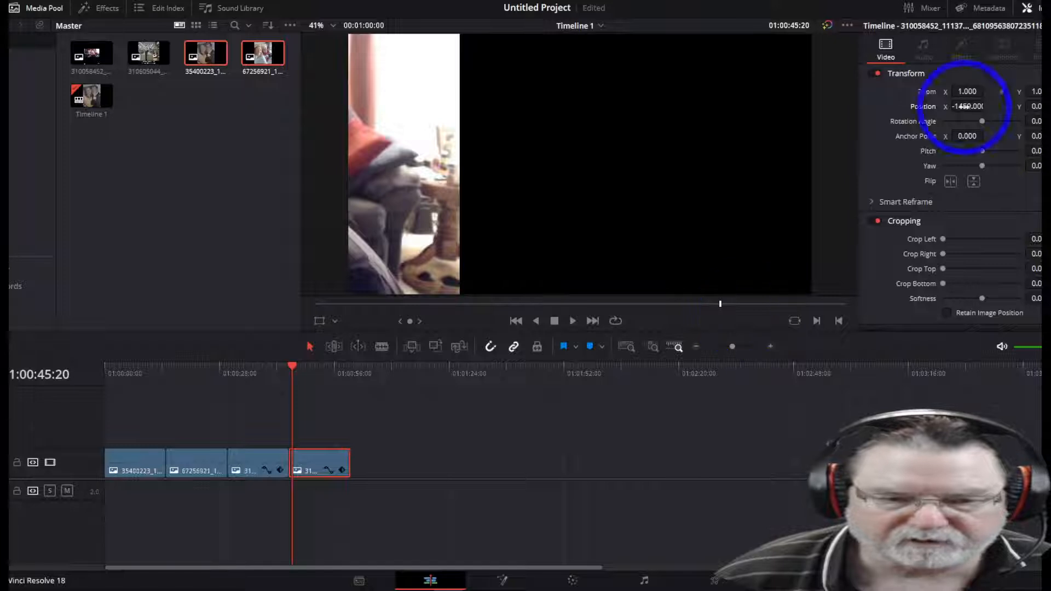
click(290, 368)
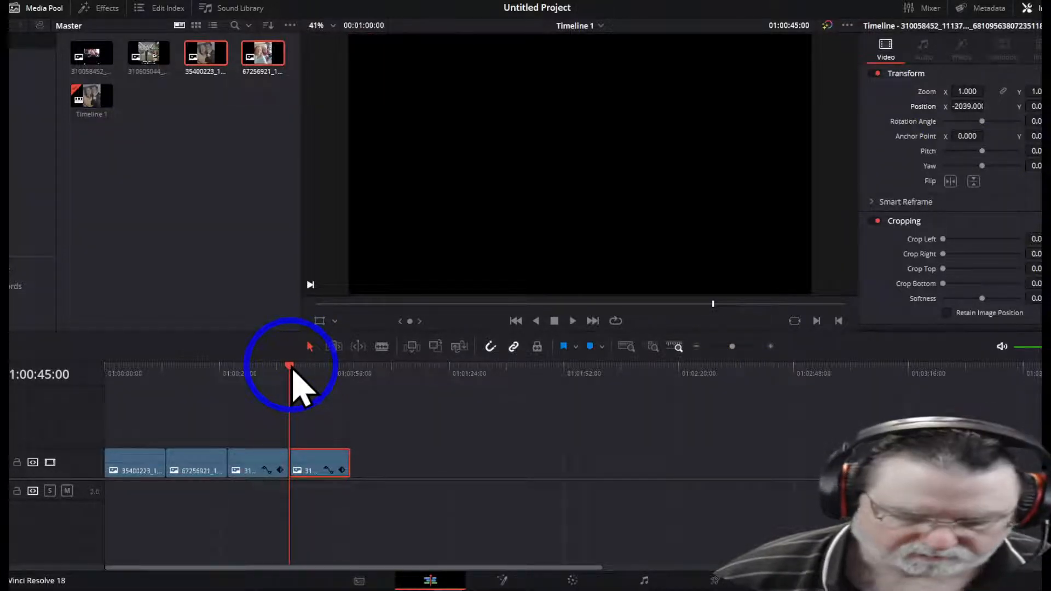
key(space)
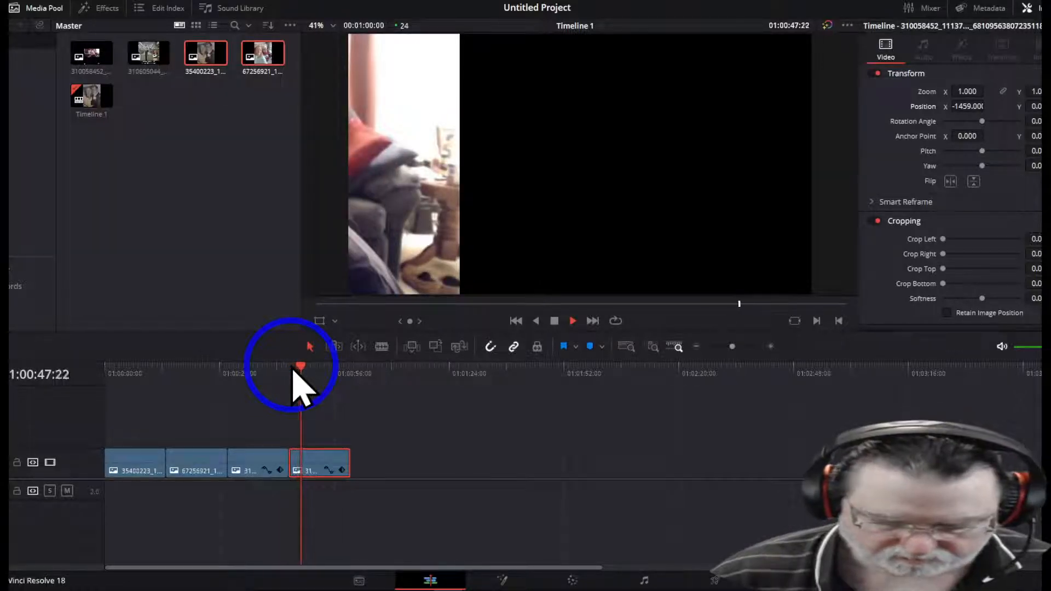
key(space)
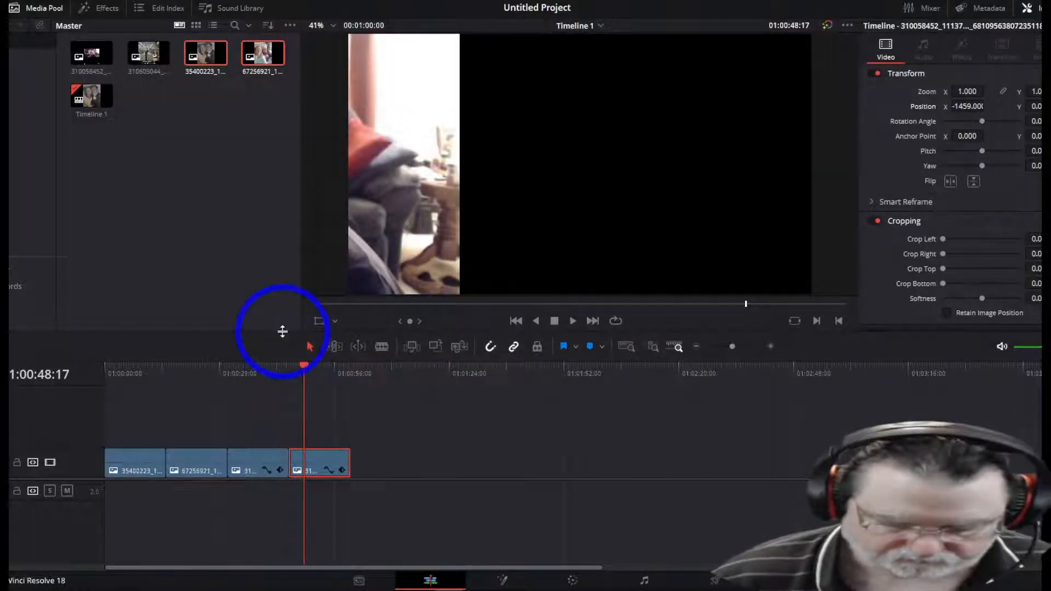
Step: At 01:00:47:20, set the last photo's Position X to -835 and shift it down until only its upper strip stays in frame
key(Left)
key(Left)
key(Left)
key(Left)
key(Left)
key(Left)
key(Left)
key(Left)
key(Left)
key(Left)
key(Left)
key(Left)
key(Left)
key(Left)
key(Left)
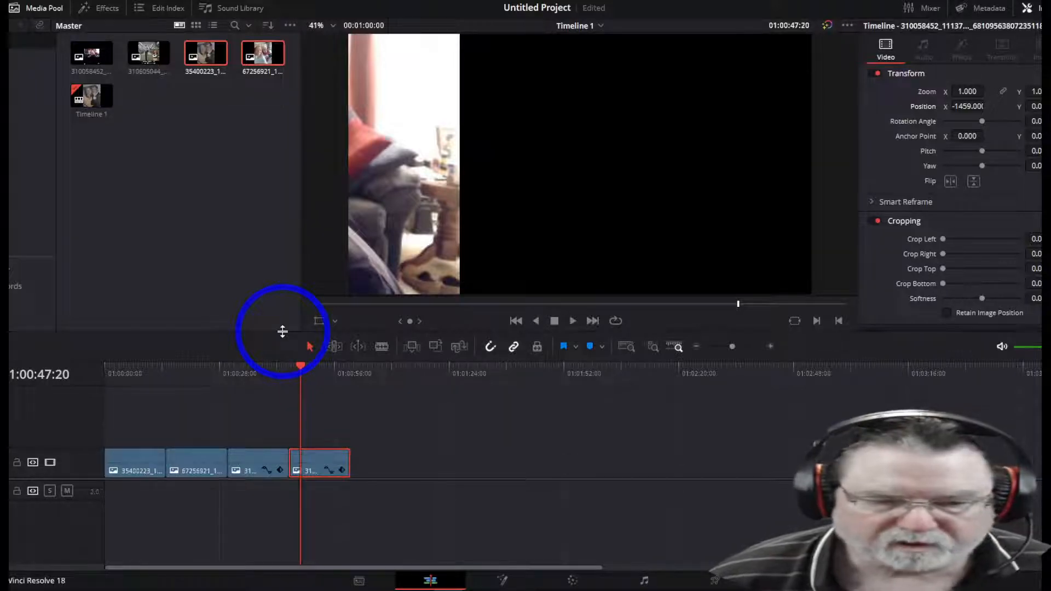
drag(959, 108, 758, 298)
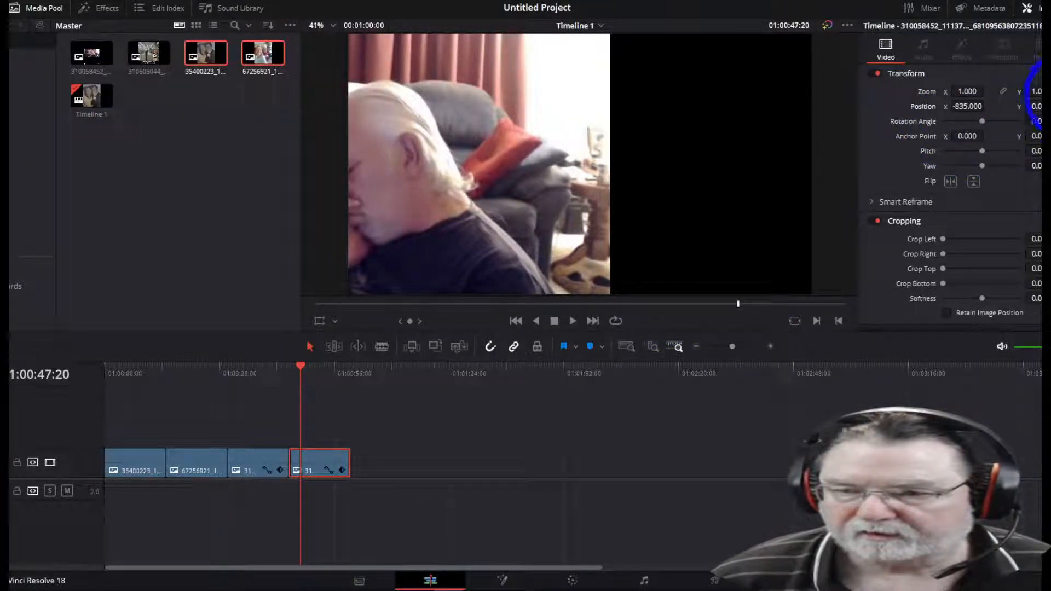
drag(1036, 106, 849, 110)
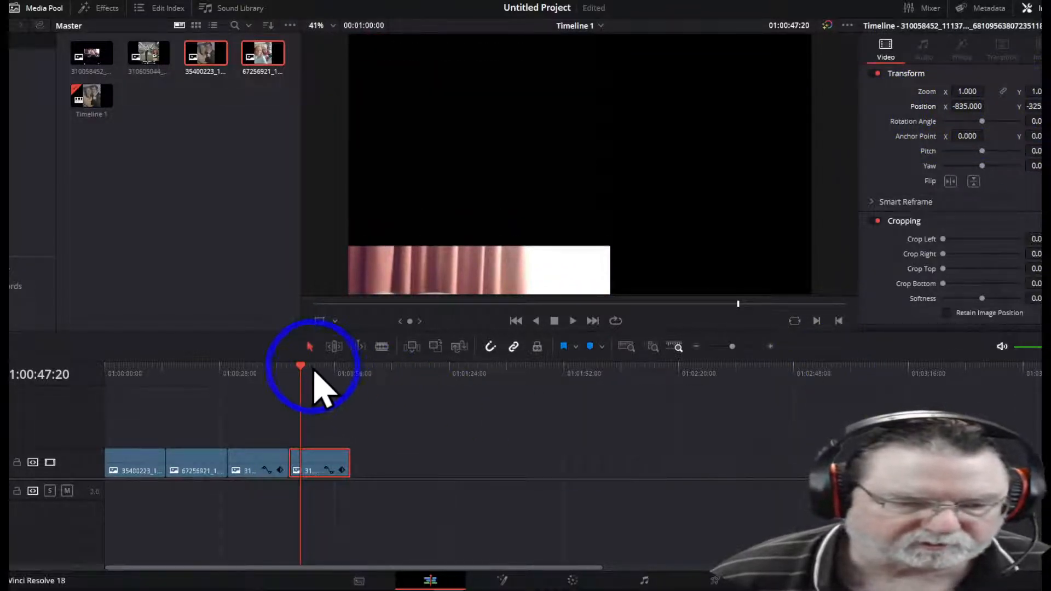
Step: At 01:00:52:16, set the last photo's Position X to 10 and Position Y to 2, and play back the clip's animation
drag(302, 368, 323, 370)
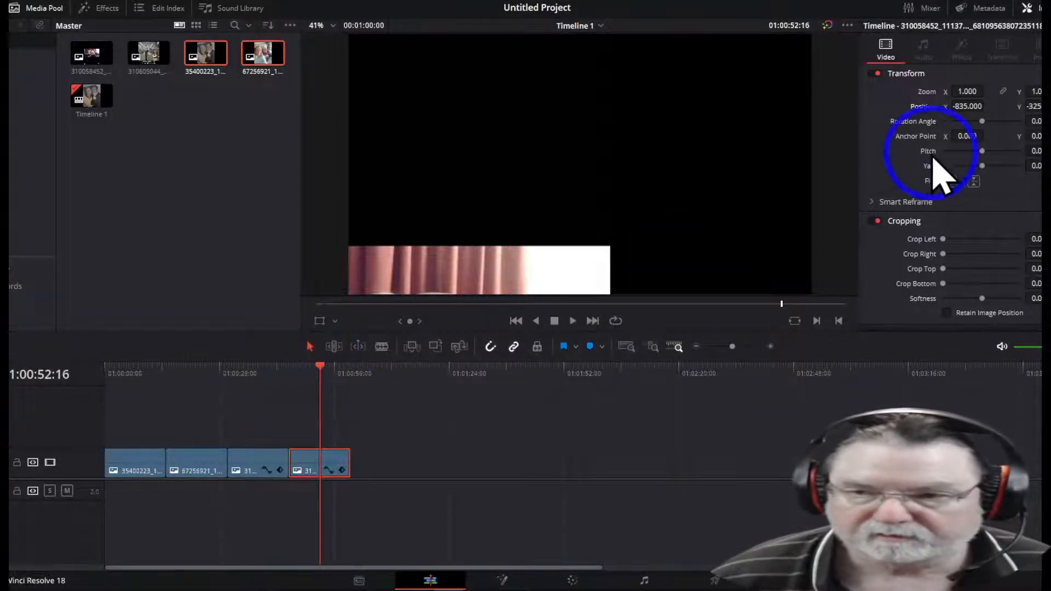
drag(967, 106, 1013, 106)
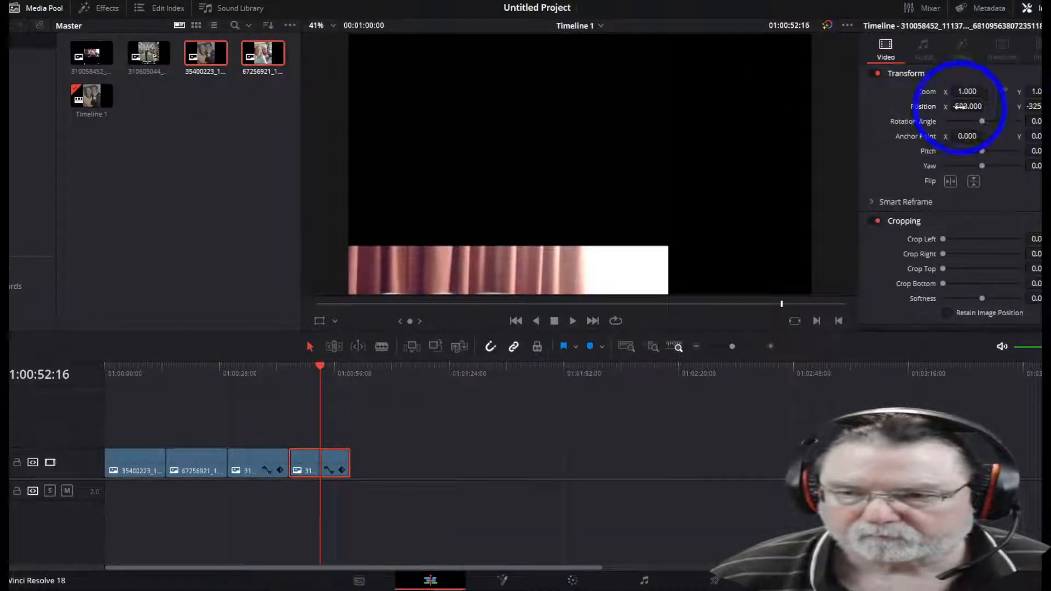
drag(967, 106, 937, 108)
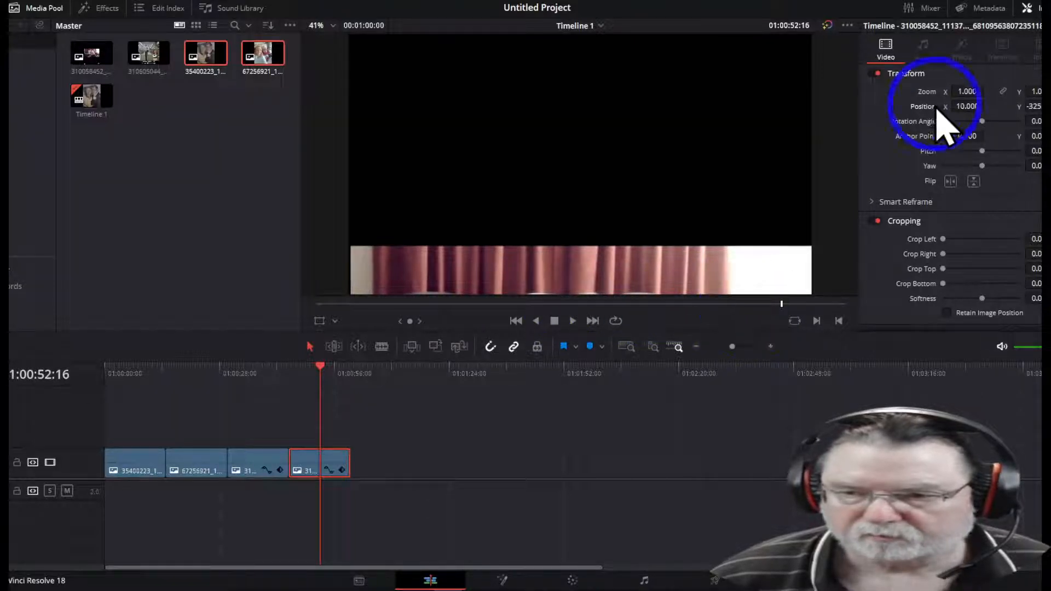
mouse_move(1034, 106)
mouse_down()
mouse_move(587, 294)
mouse_move(657, 304)
mouse_move(1032, 106)
mouse_up()
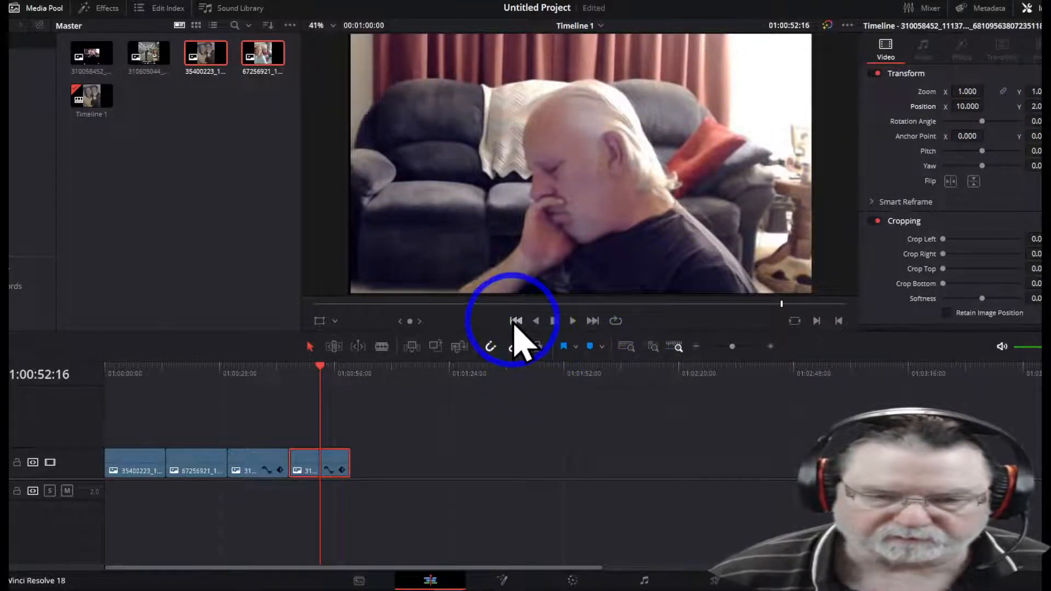
click(288, 367)
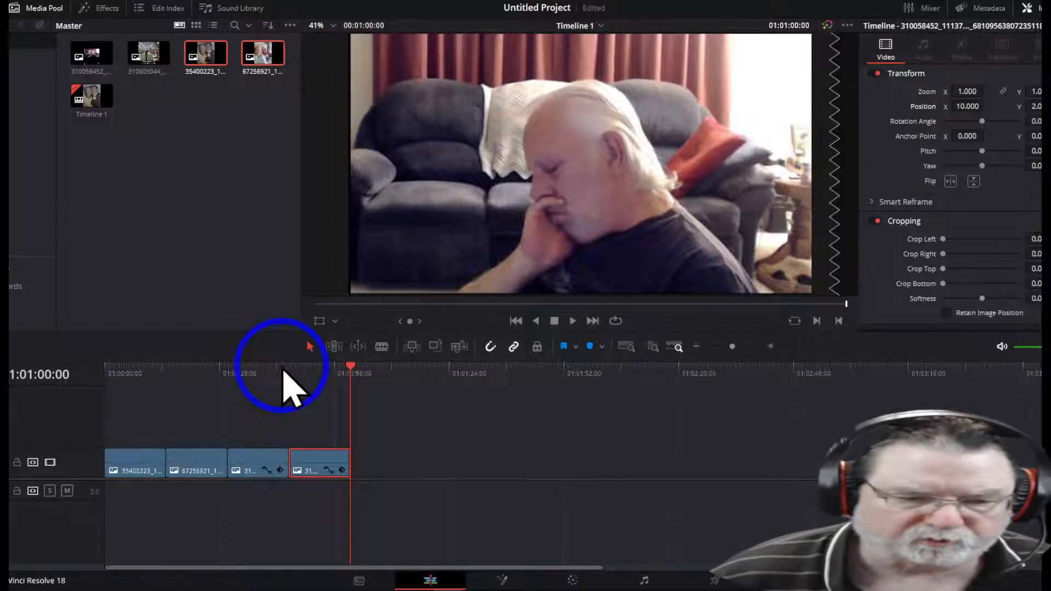
Step: Select the store image clip at 01:00:37:20 and open it on the Fusion page
drag(354, 381, 93, 403)
click(260, 386)
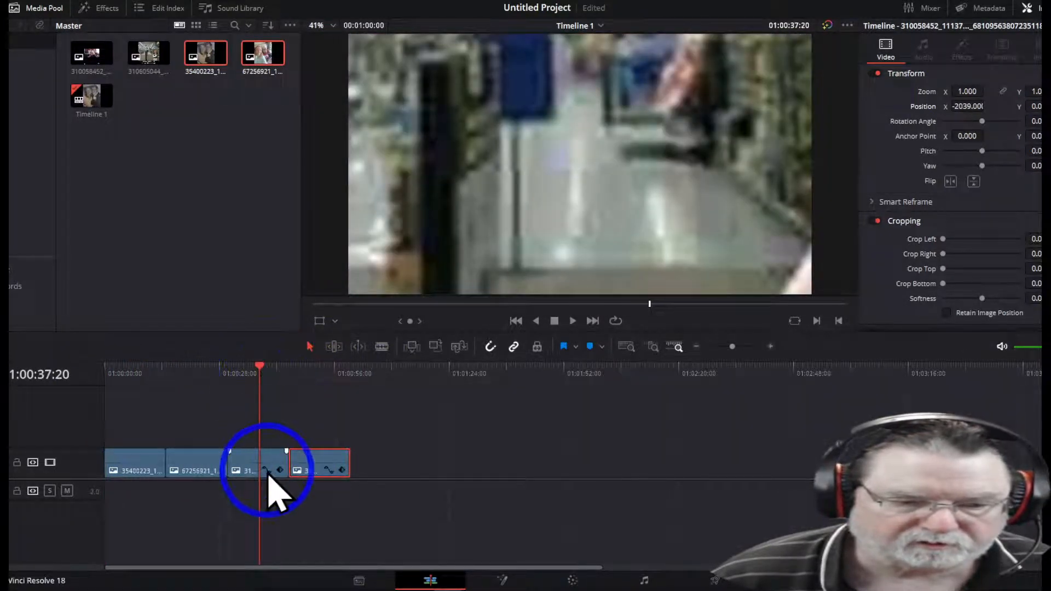
click(259, 414)
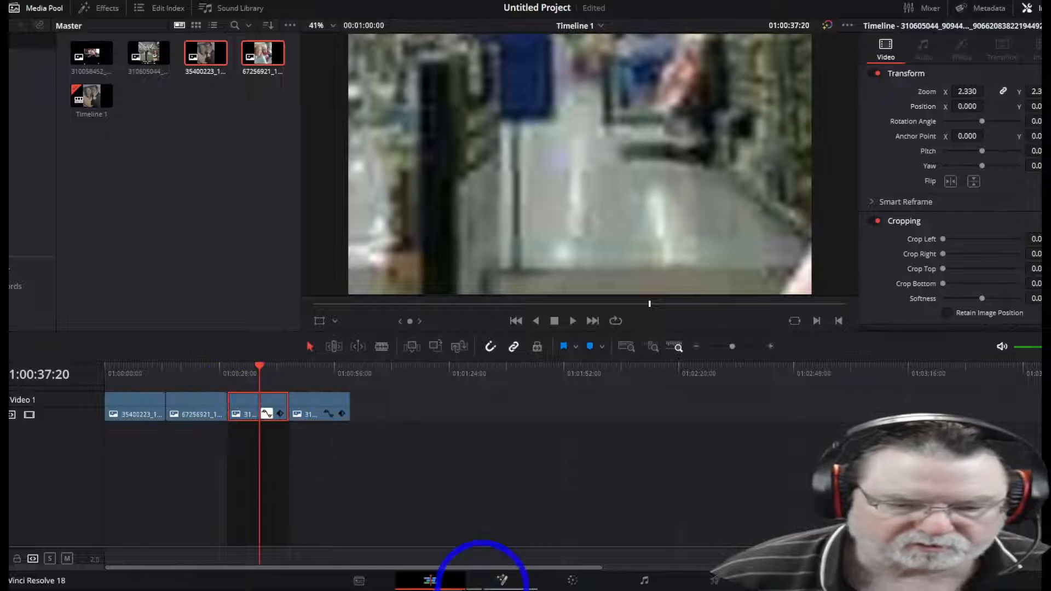
click(505, 581)
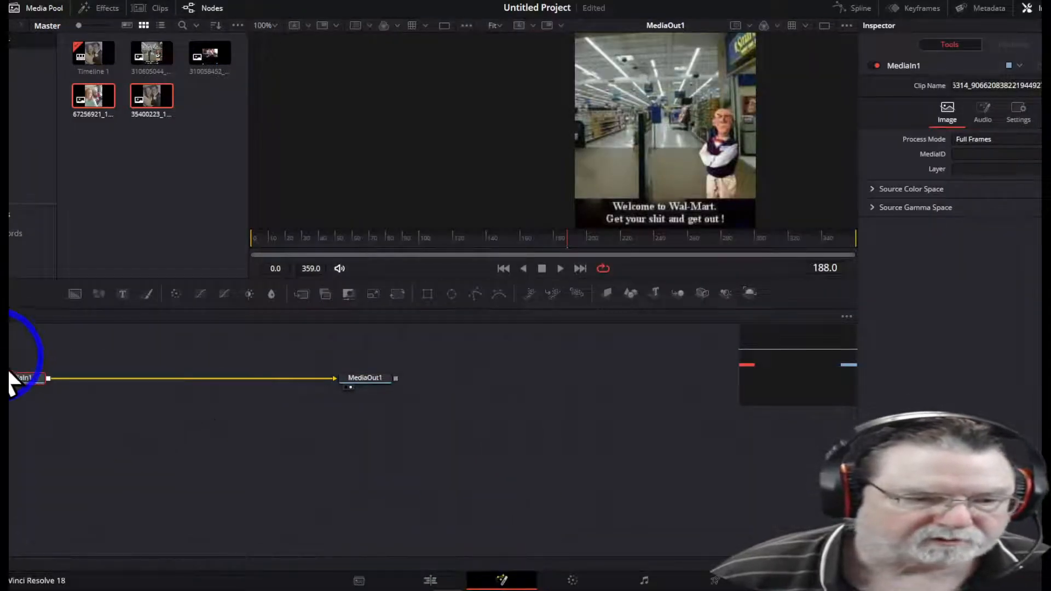
Step: Move the MediaIn1 and MediaOut1 nodes into the middle of the node graph, and scrub the clip back to frame 0
drag(9, 350, 299, 451)
drag(368, 379, 552, 457)
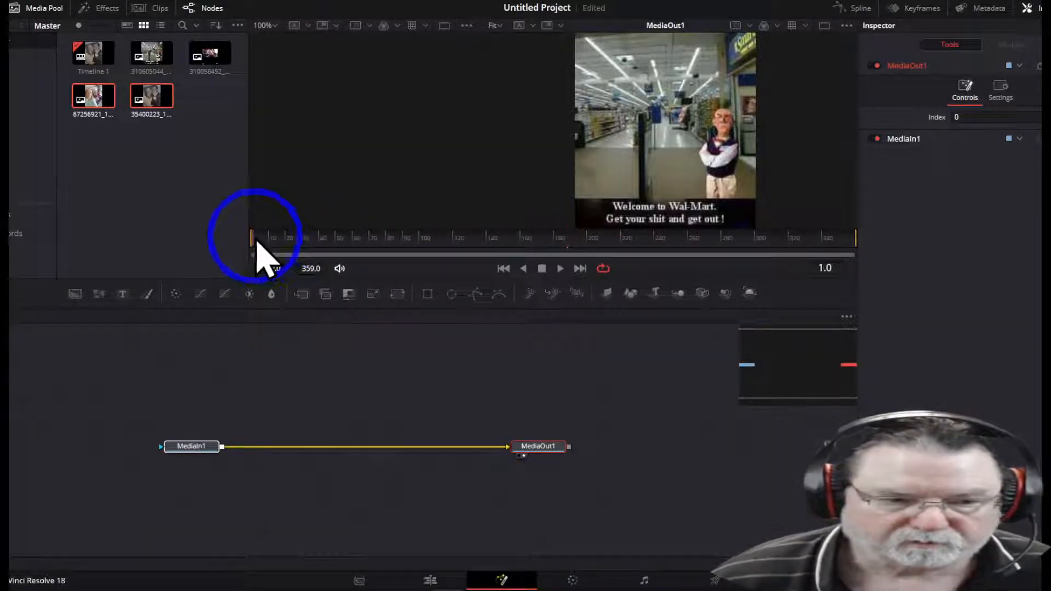
drag(256, 242, 271, 265)
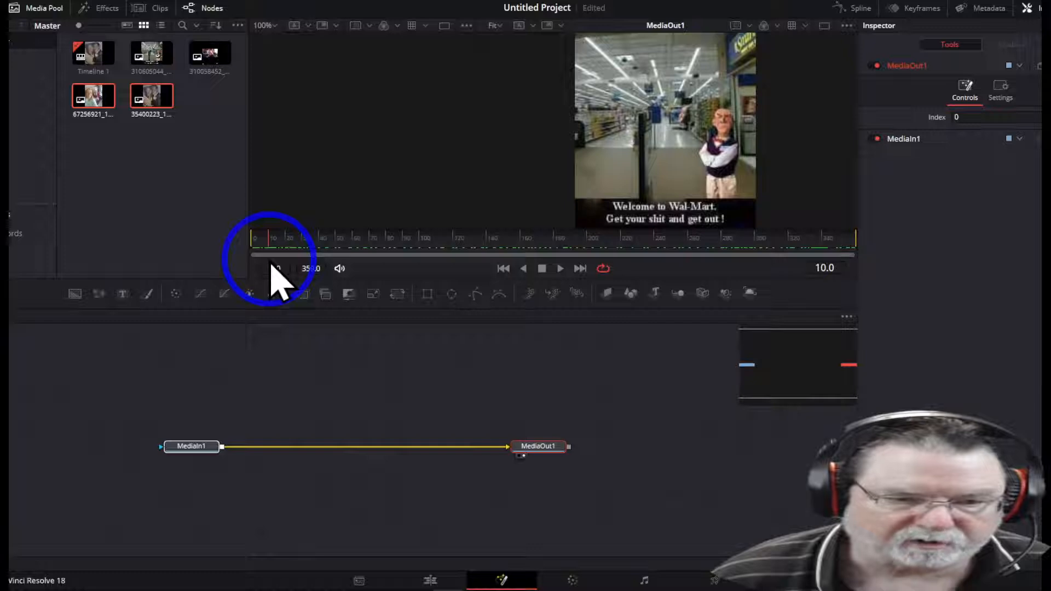
drag(272, 269, 252, 258)
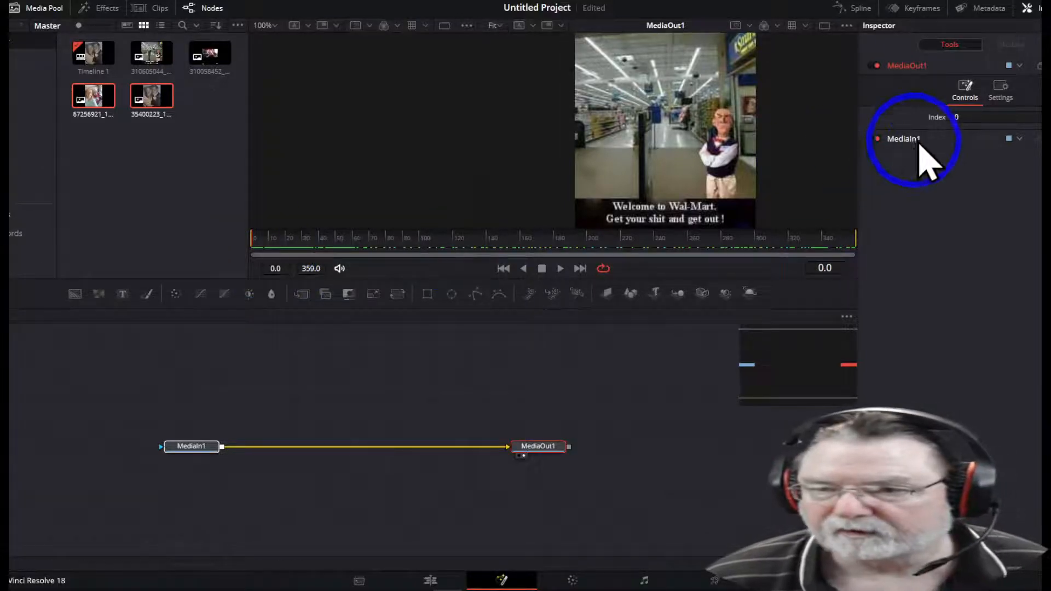
Step: Show MediaIn1 in the first viewer, and switch MediaOut1's display in the second viewer off and on again
click(180, 451)
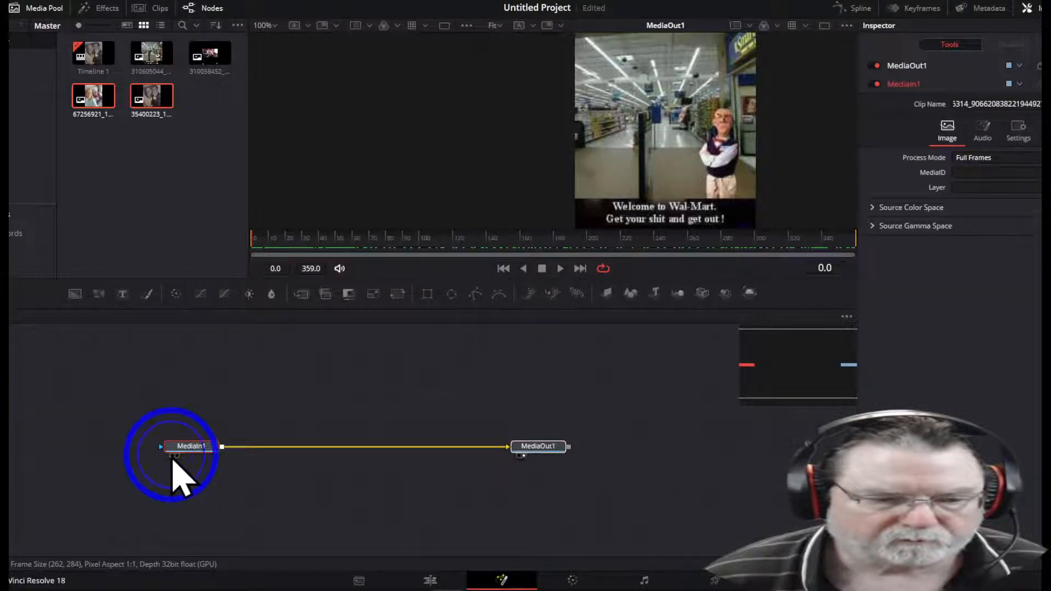
click(173, 457)
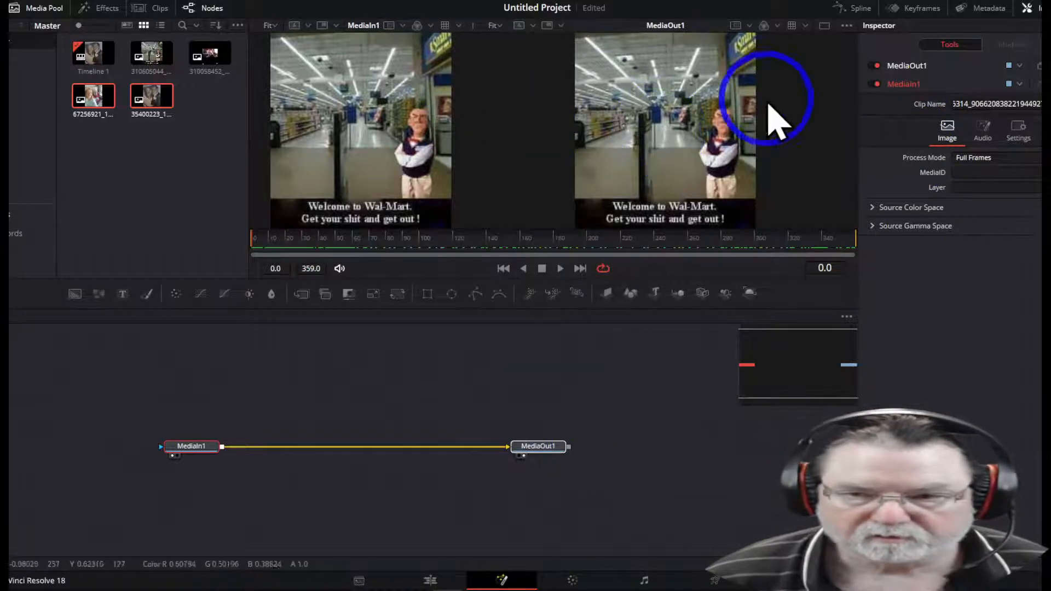
click(523, 457)
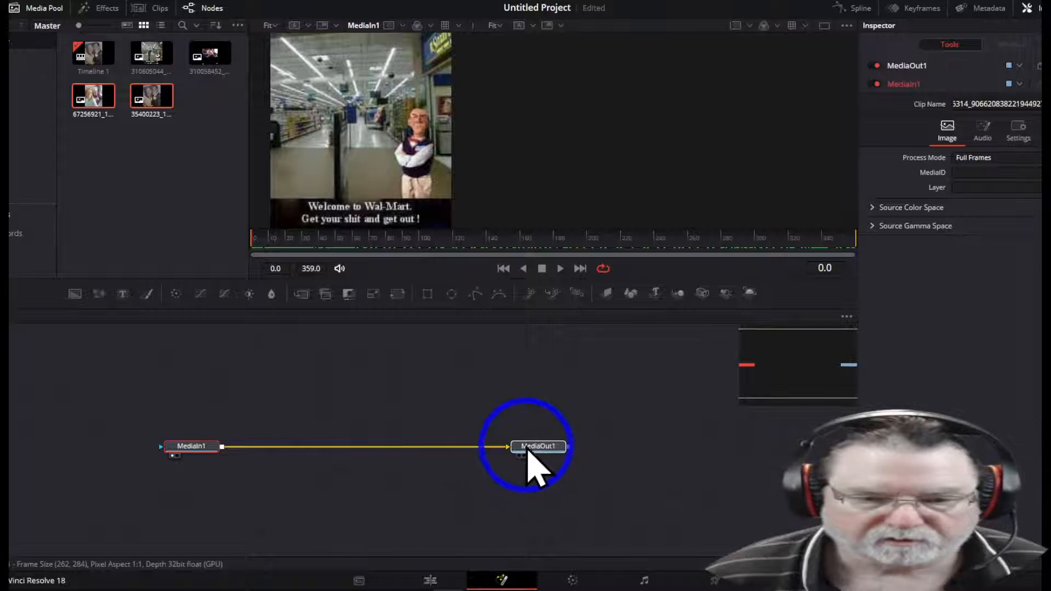
click(522, 456)
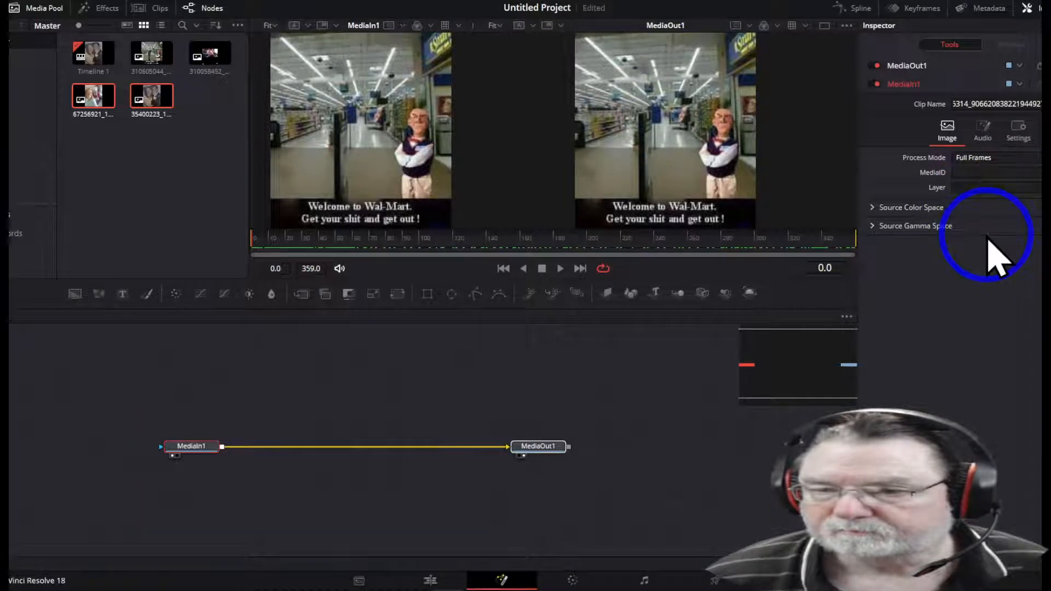
Step: Examine the audio and general settings of MediaIn1 and the controls and settings of MediaOut1
click(982, 136)
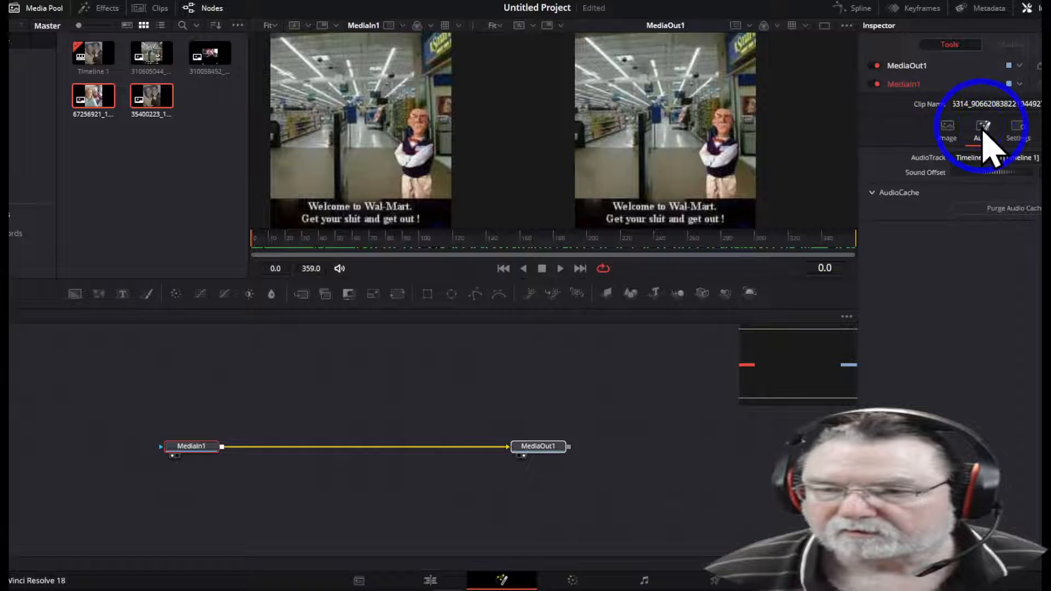
click(1017, 133)
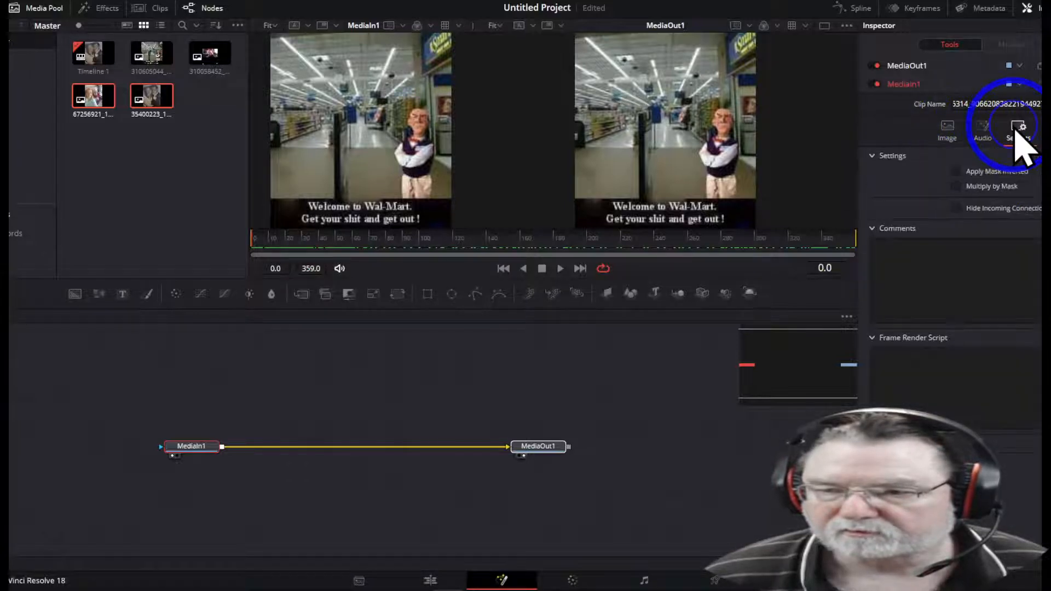
click(948, 132)
click(908, 67)
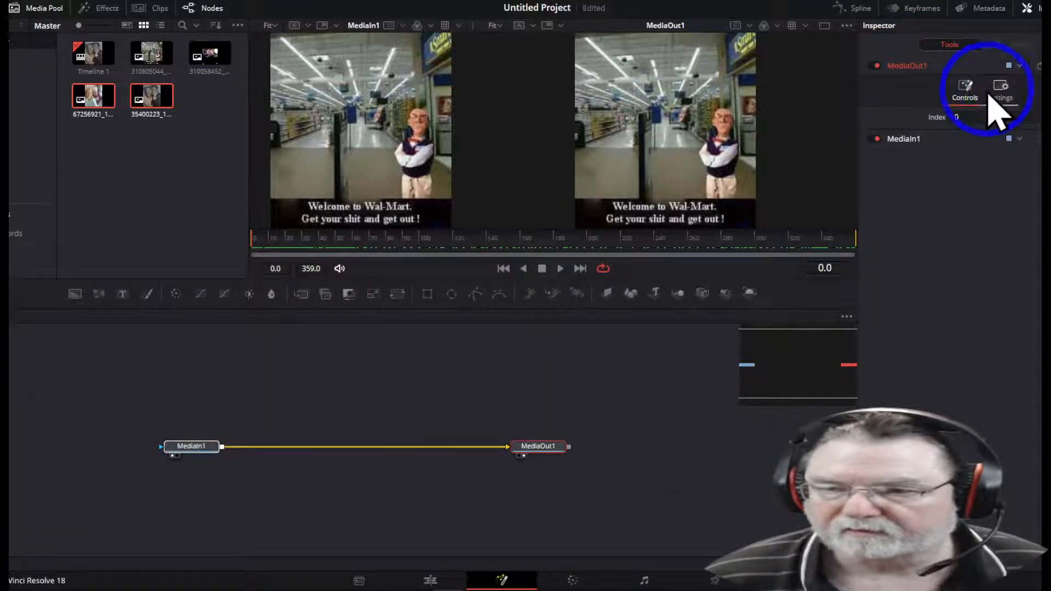
click(1003, 89)
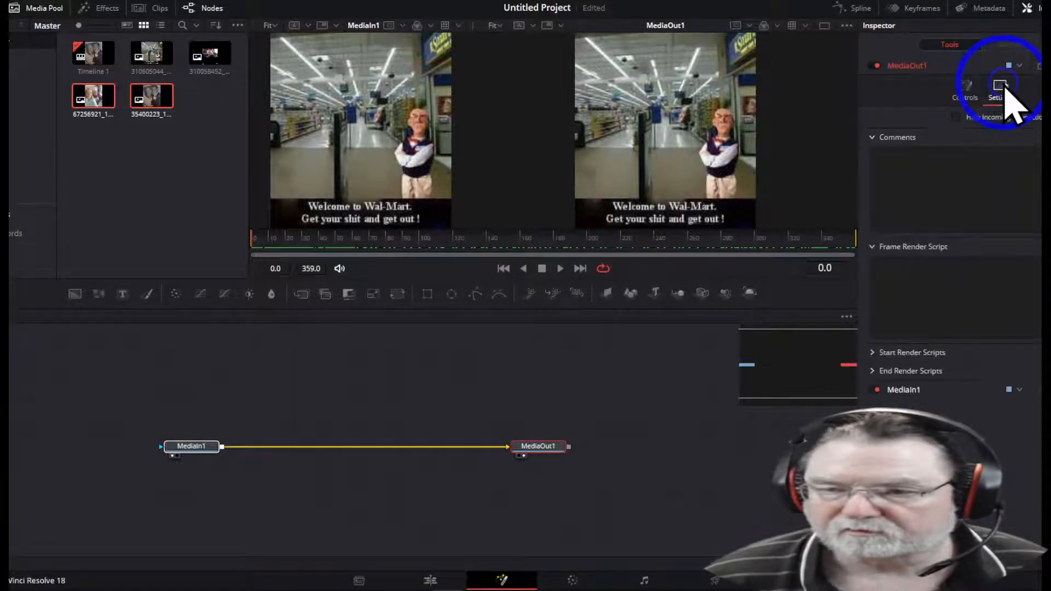
click(966, 92)
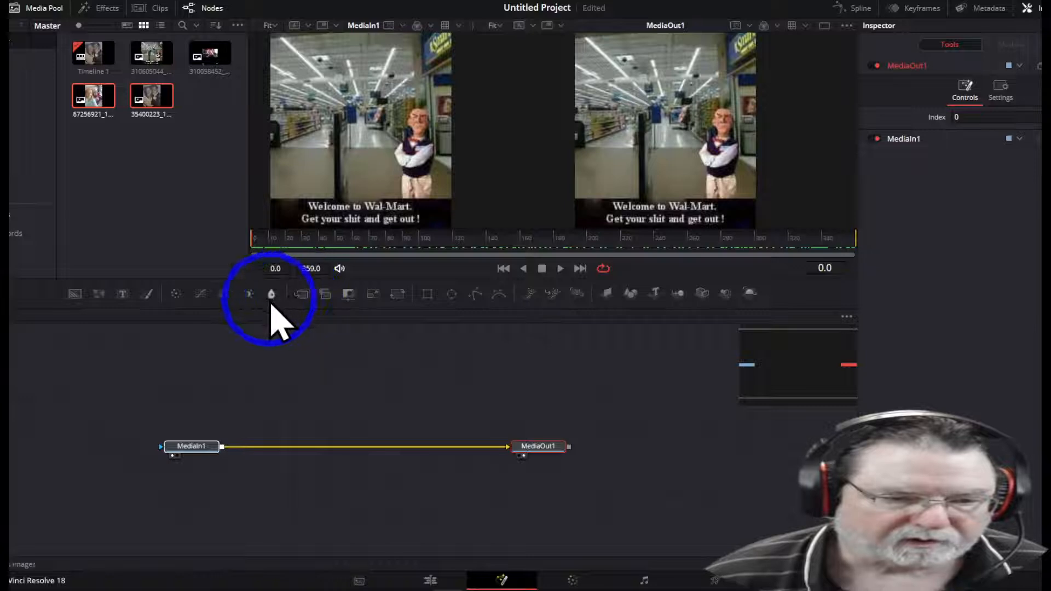
Step: Try a Merge node between MediaIn1 and MediaOut1 with altered center, size and angle, and delete it
drag(301, 295, 342, 450)
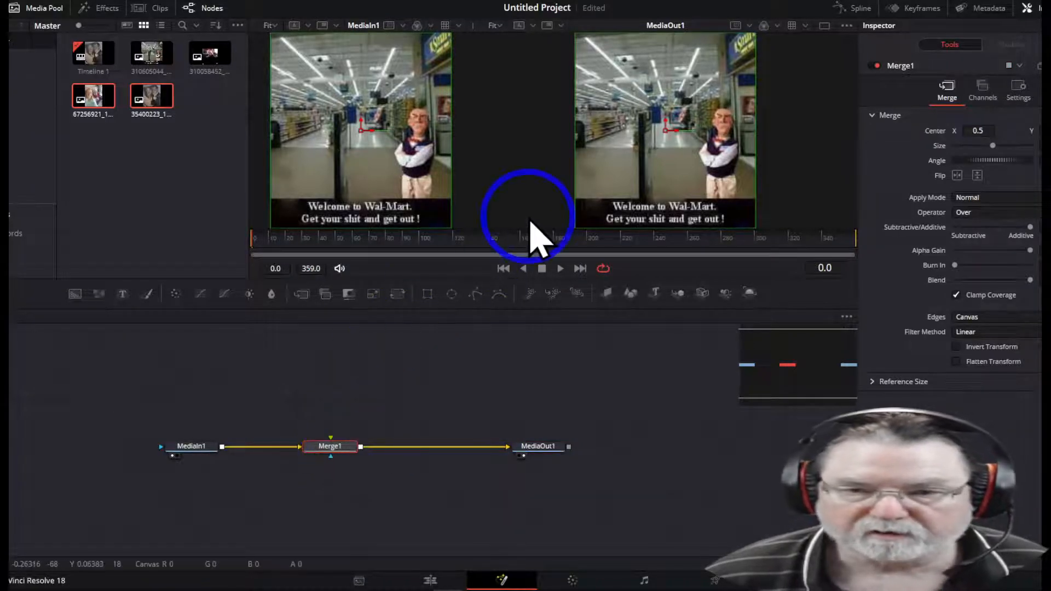
mouse_move(983, 133)
mouse_down()
mouse_move(838, 134)
mouse_move(1013, 129)
mouse_move(657, 156)
mouse_move(980, 155)
mouse_move(692, 157)
mouse_move(746, 170)
mouse_move(1032, 141)
mouse_move(798, 157)
mouse_move(1010, 147)
mouse_move(899, 136)
mouse_move(974, 136)
mouse_move(939, 160)
mouse_move(997, 159)
mouse_move(977, 147)
mouse_move(1000, 148)
mouse_move(983, 146)
mouse_up()
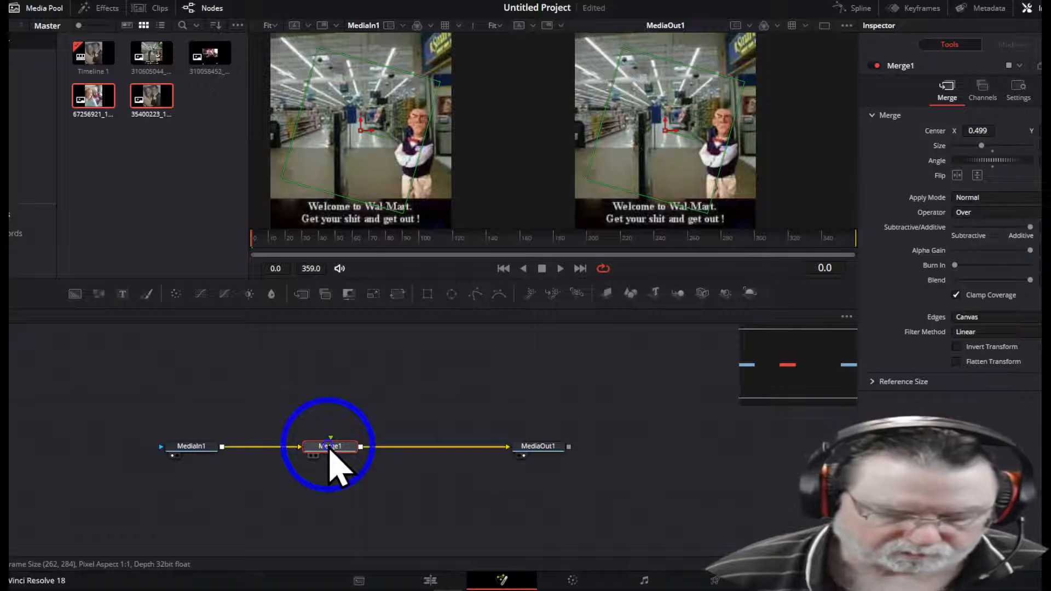
key(Delete)
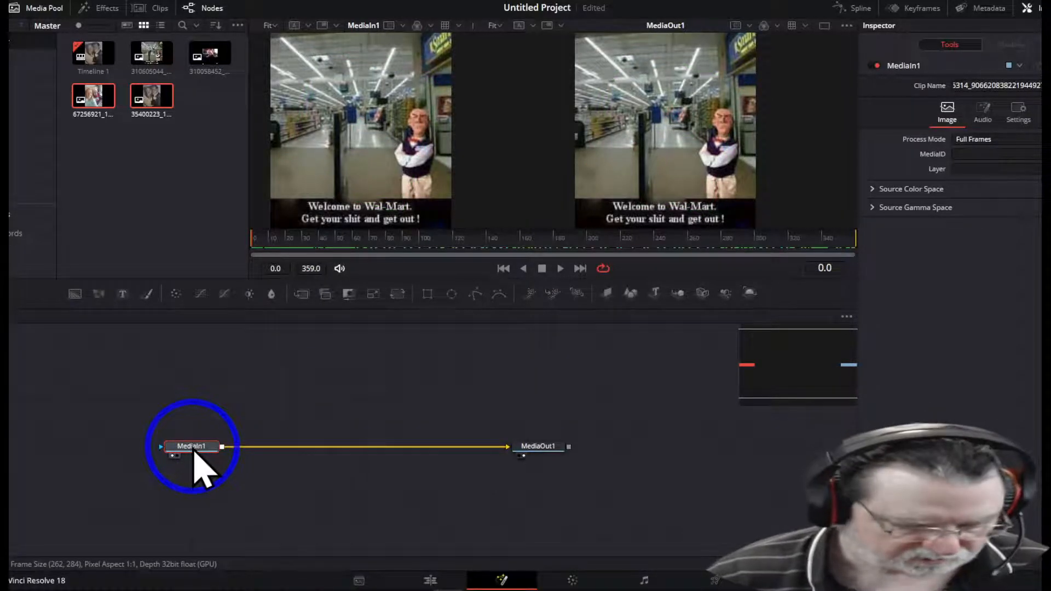
Step: Find the Merge (Mrg) tool with "mer", add it after MediaIn1, and move MediaIn1 farther away from it
key(shift+space)
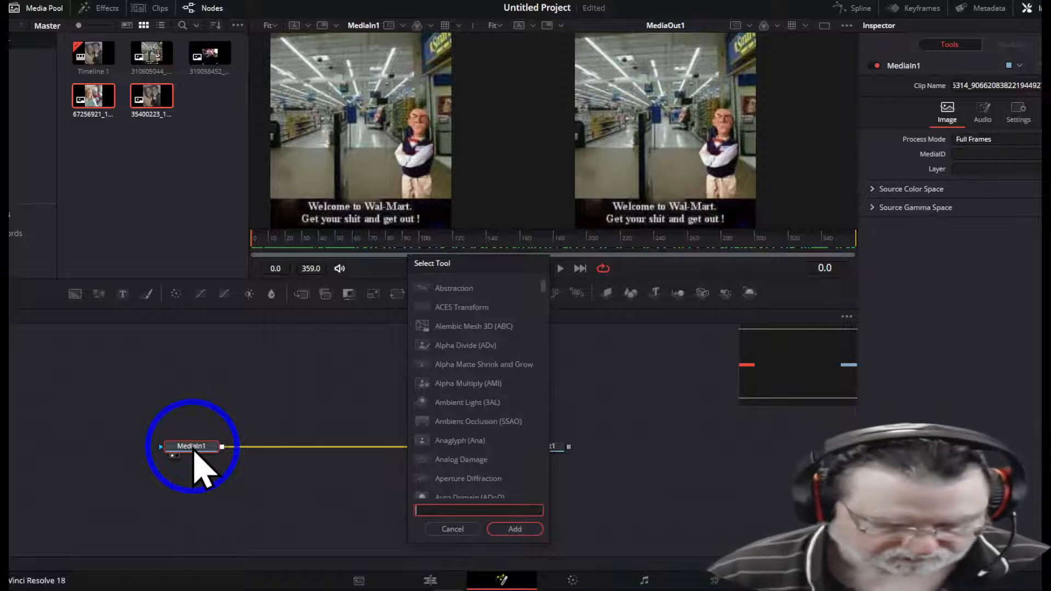
text(mer)
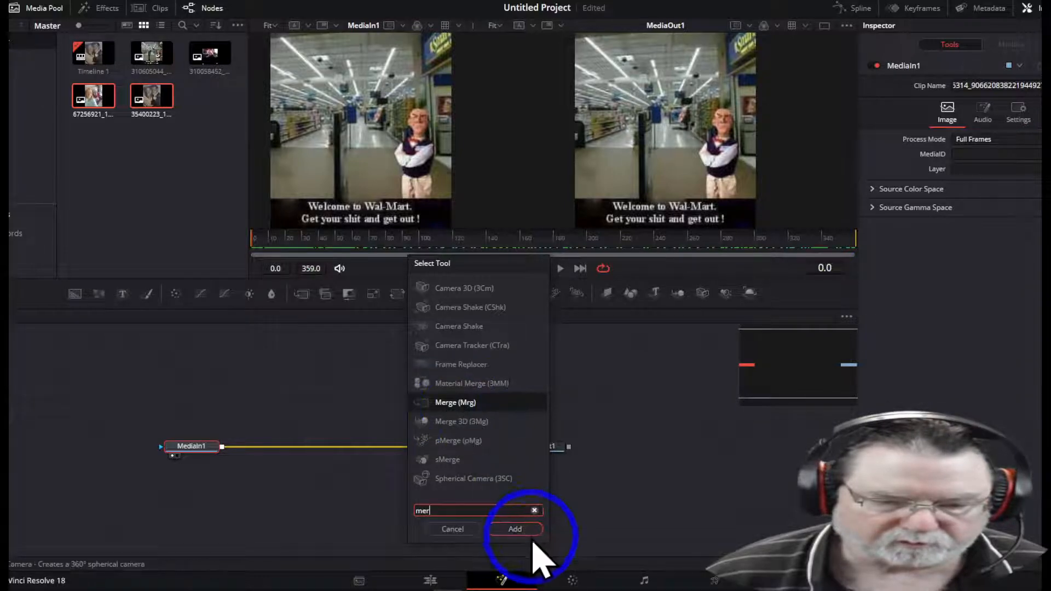
click(517, 529)
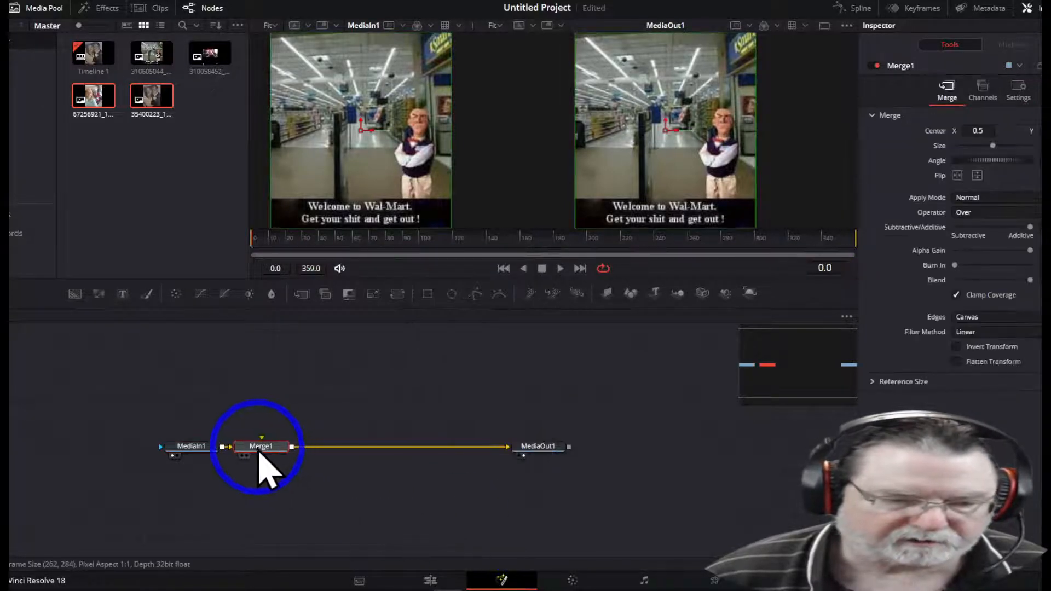
drag(201, 446, 117, 446)
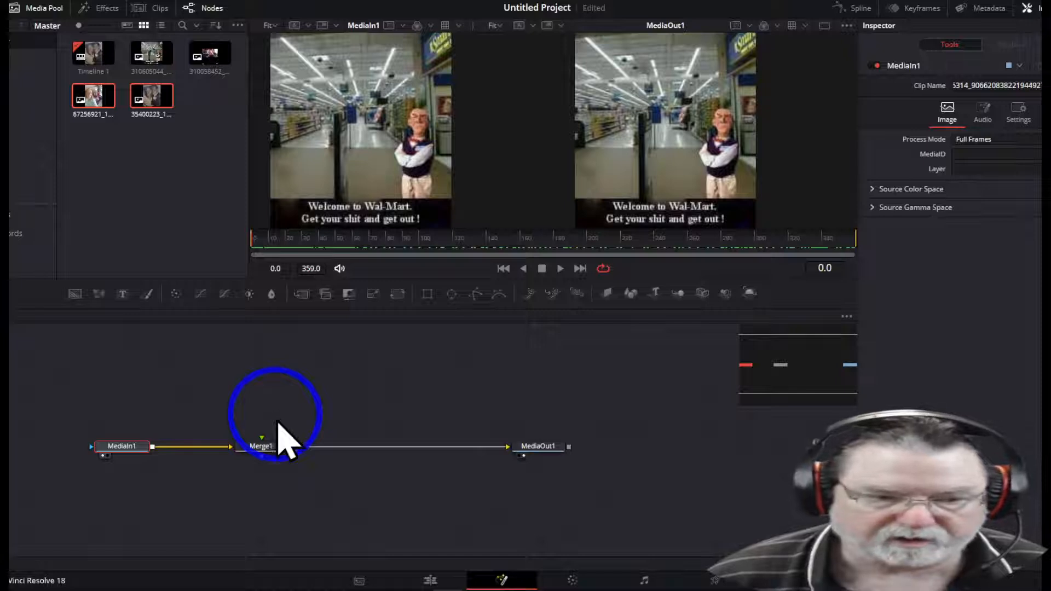
Step: Start keyframing the Merge1 node's center and angle at frame 0, and set its Center X to 1.04 at frame 90
click(267, 445)
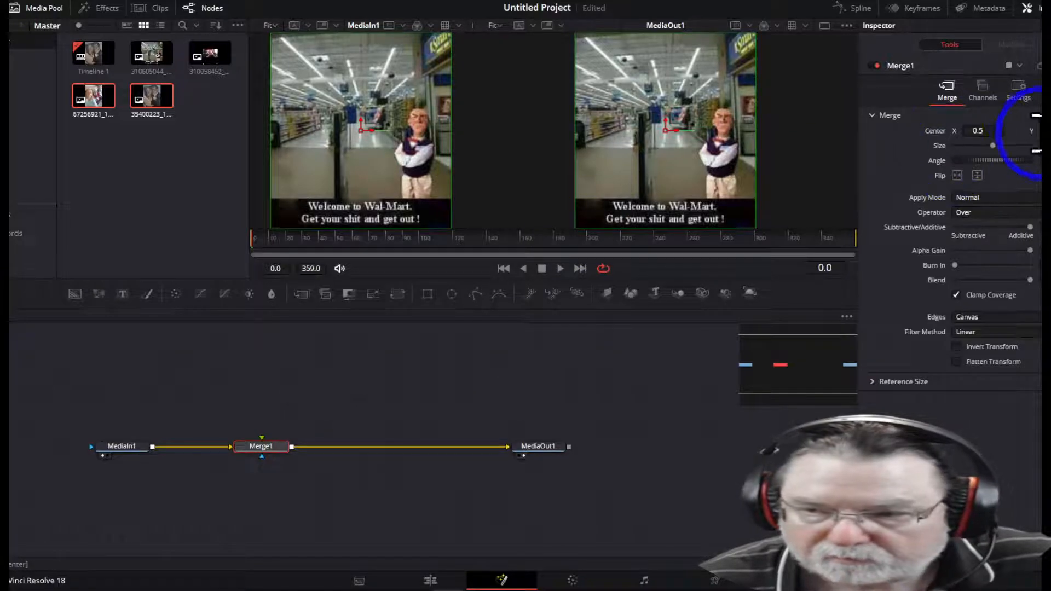
click(1050, 130)
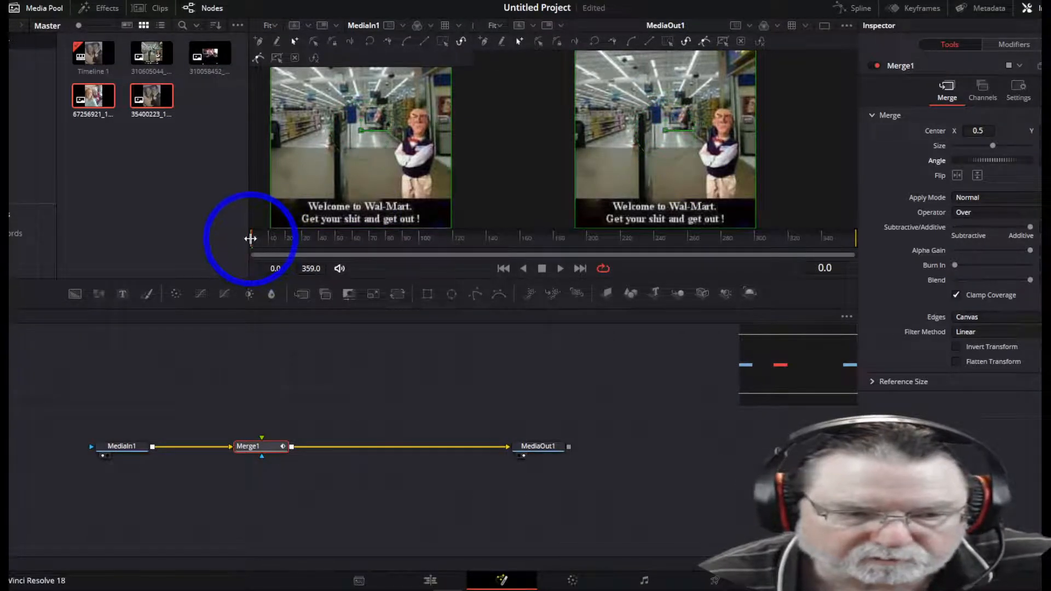
drag(250, 239, 386, 249)
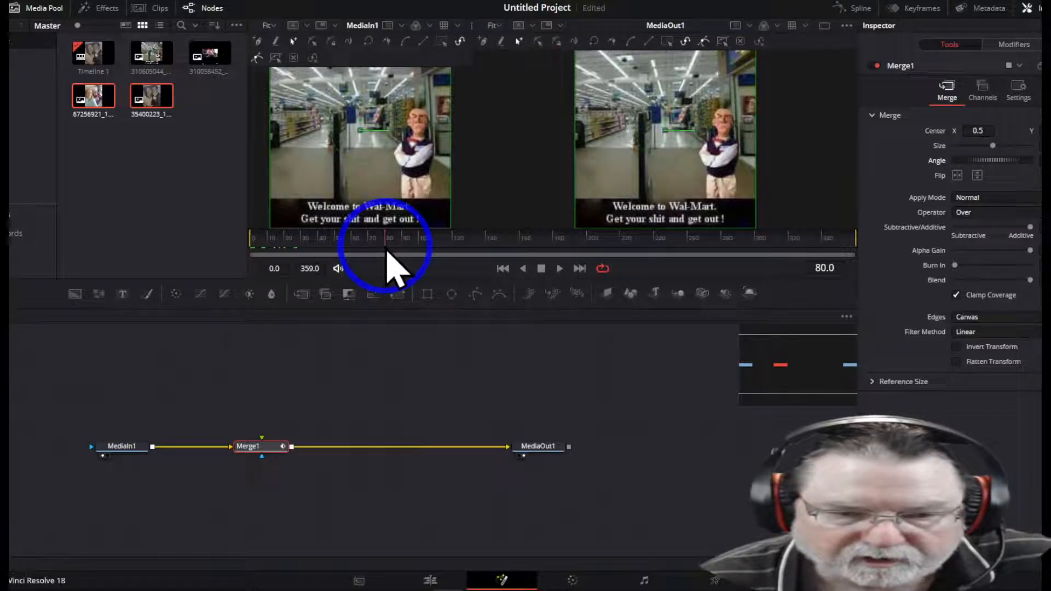
drag(387, 249, 401, 249)
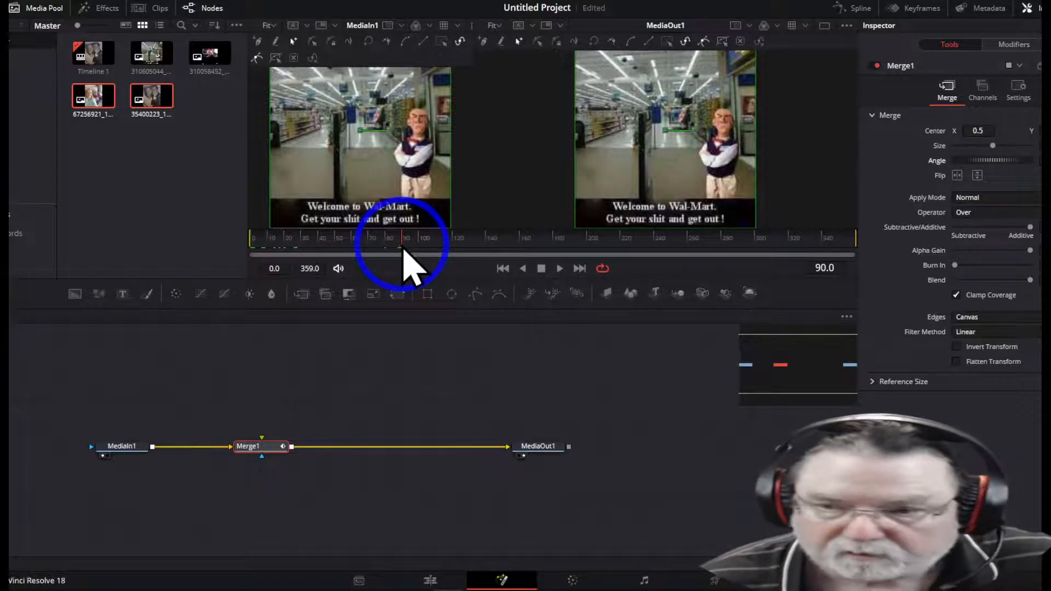
drag(974, 133, 750, 143)
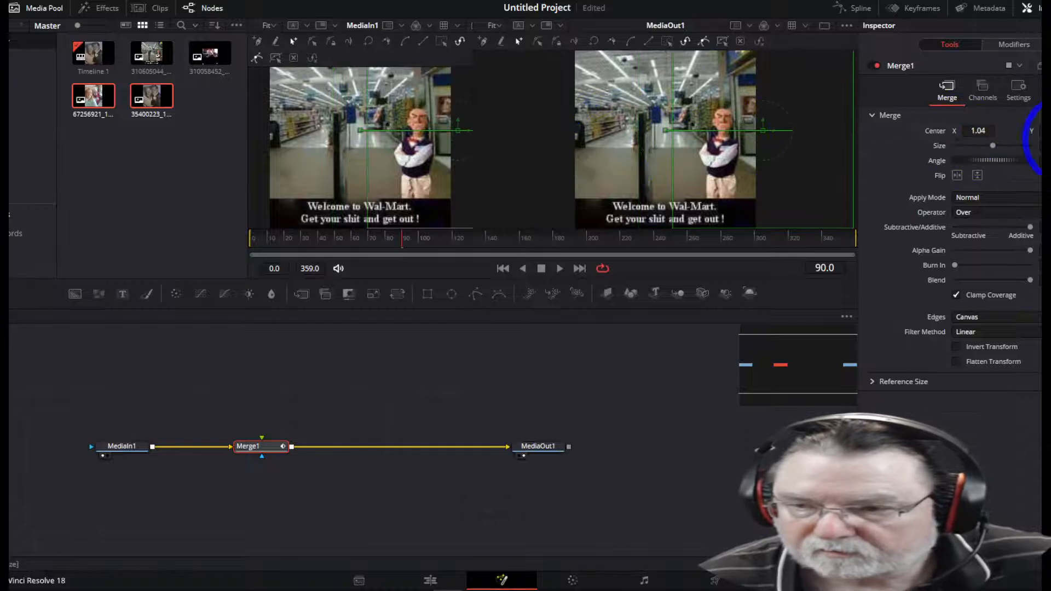
Step: Lower and rotate the Merge1 image at frame 90, and at frame 180 set Center X to 0.246, raise Center Y and adjust the angle
drag(1034, 132, 857, 127)
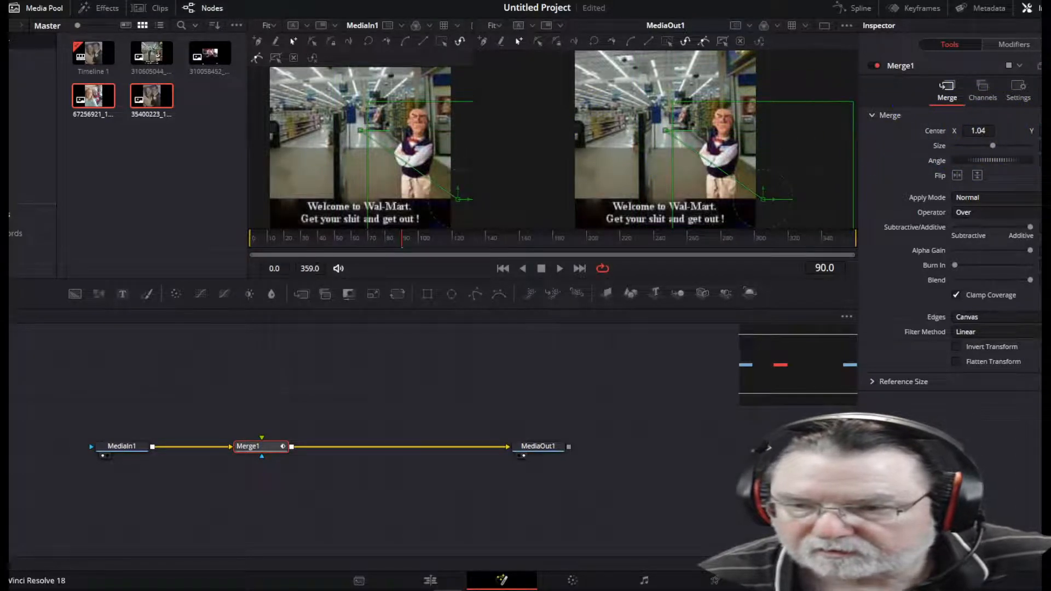
drag(1019, 163, 998, 165)
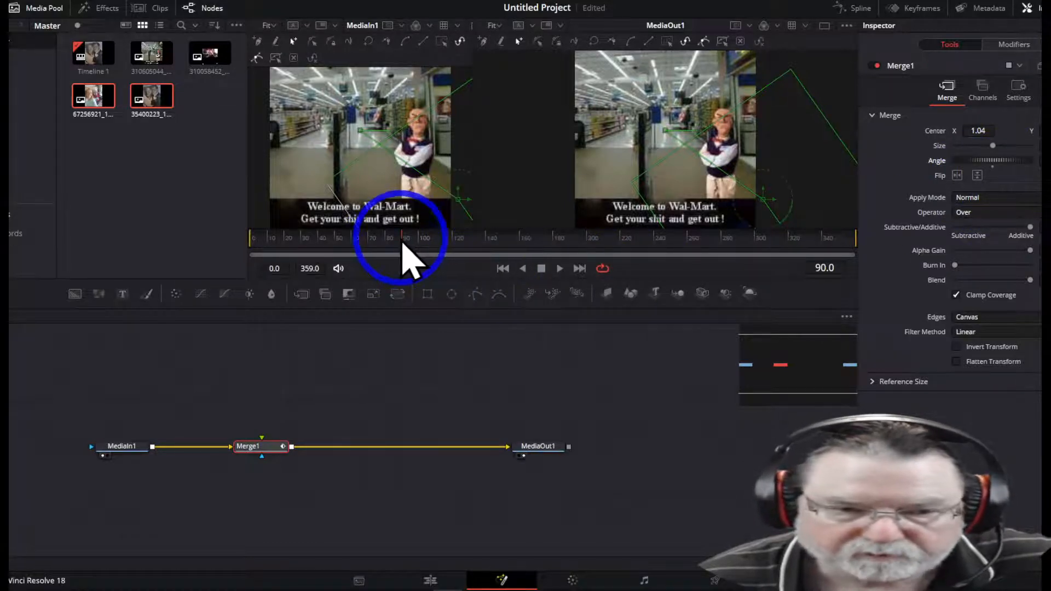
drag(404, 245, 557, 249)
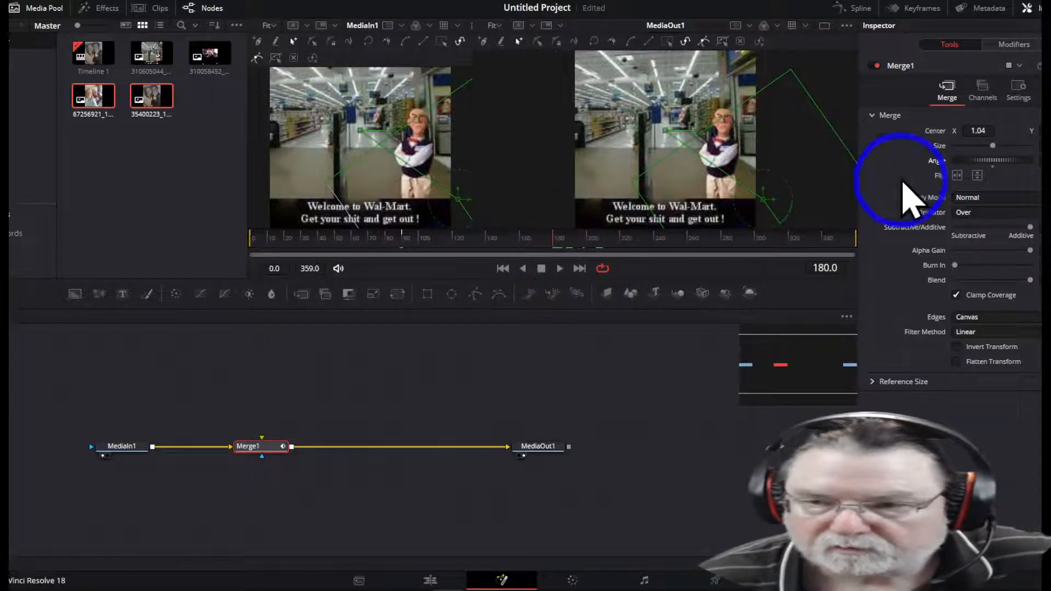
drag(988, 130, 539, 133)
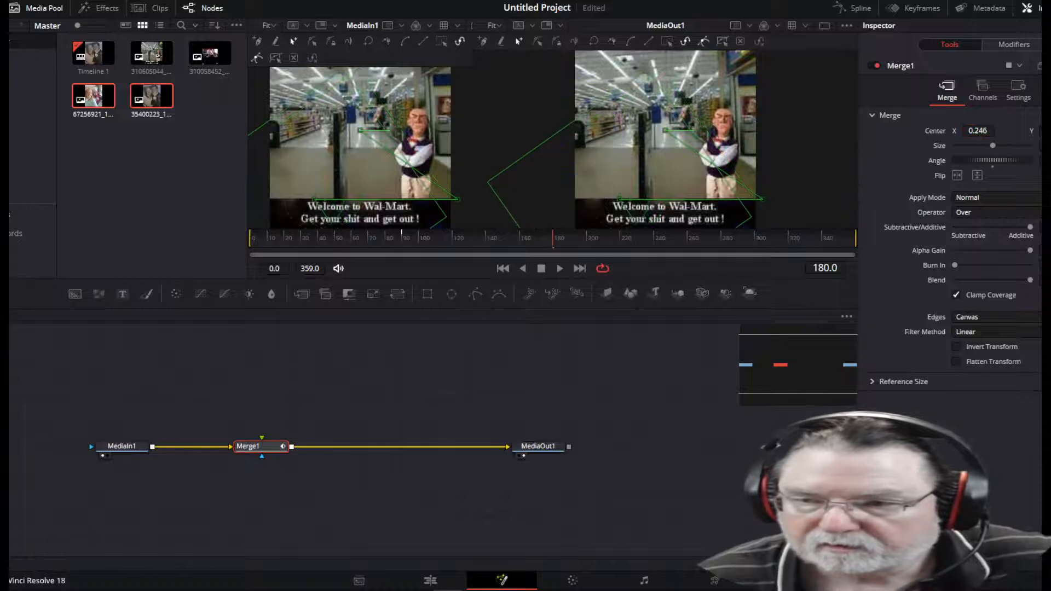
drag(1033, 130, 918, 170)
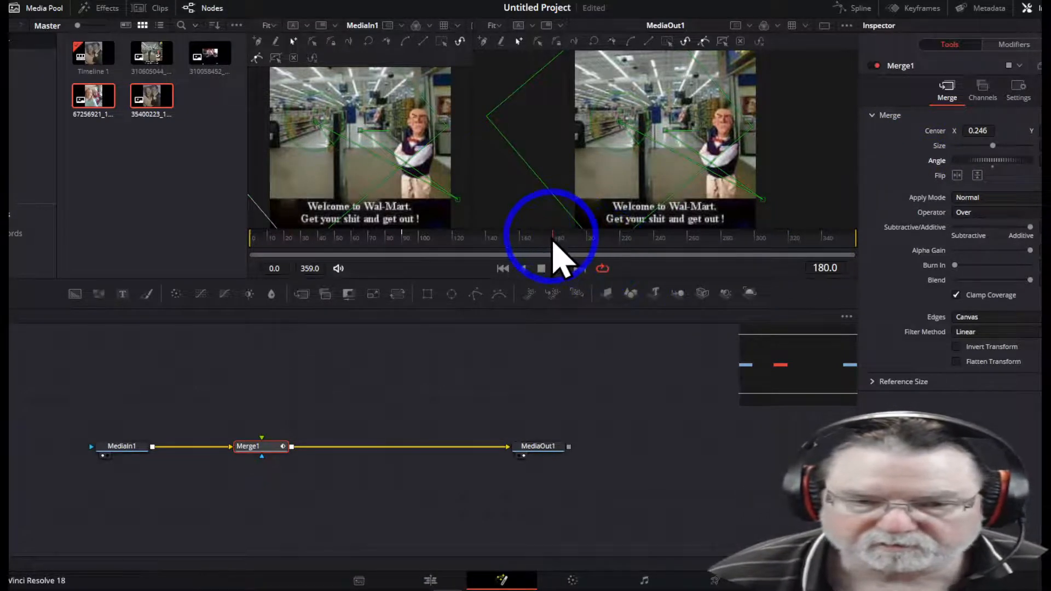
Step: Reset the Merge1 node's center and angle to their defaults at the last frame, 359
drag(553, 245, 857, 255)
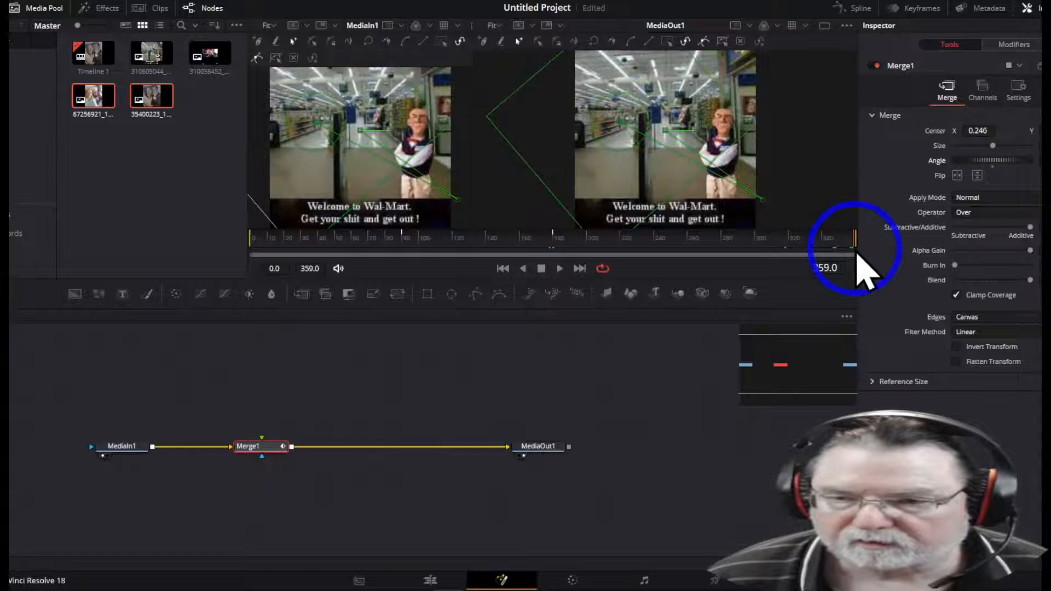
double_click(937, 133)
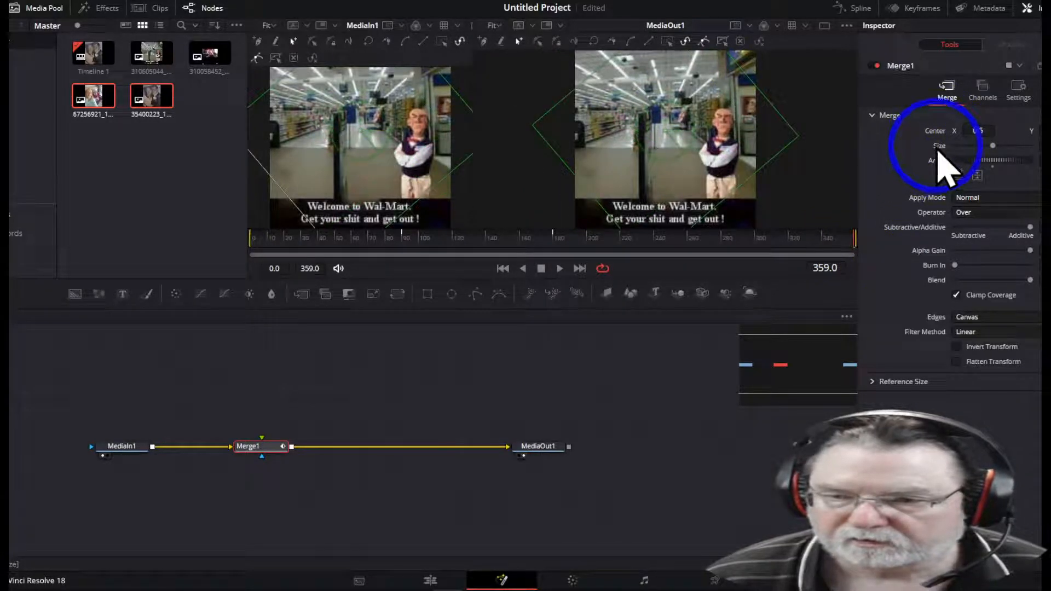
double_click(939, 162)
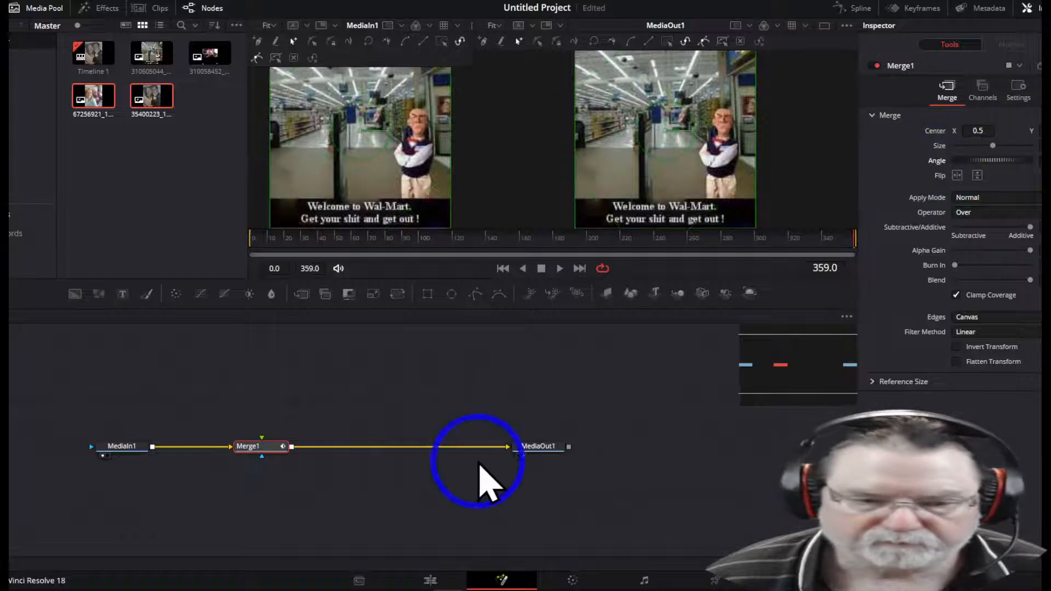
Step: Play the third and fourth clips in the Edit page timeline to check the animation
click(430, 582)
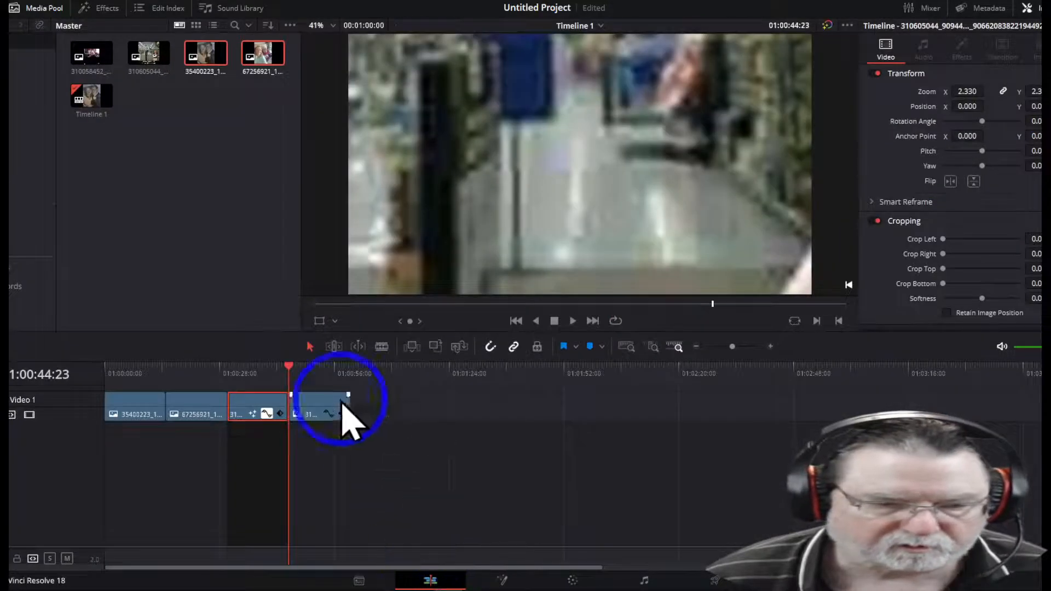
drag(295, 373, 217, 370)
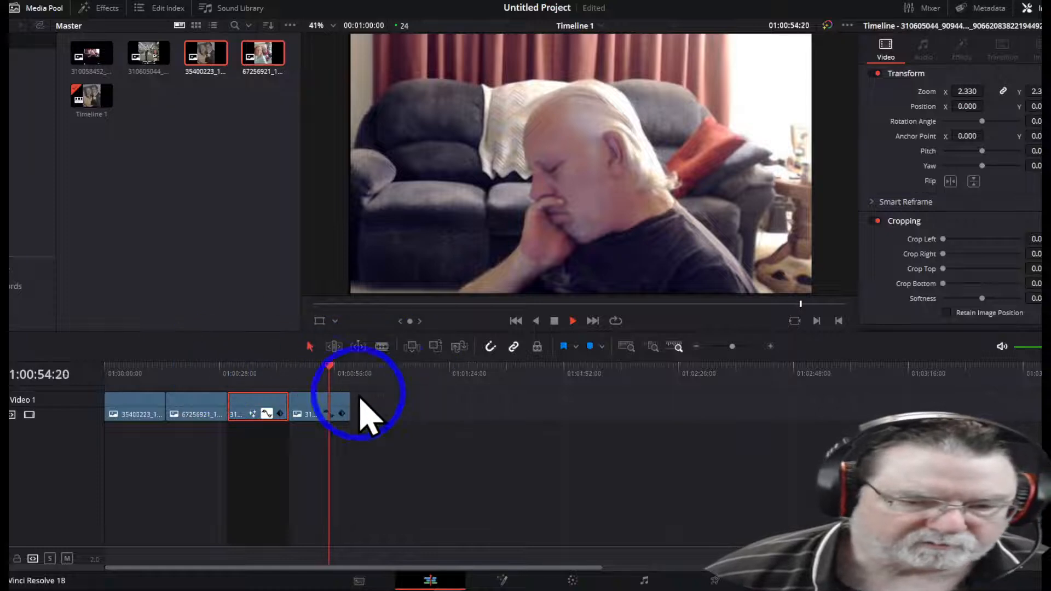
click(554, 321)
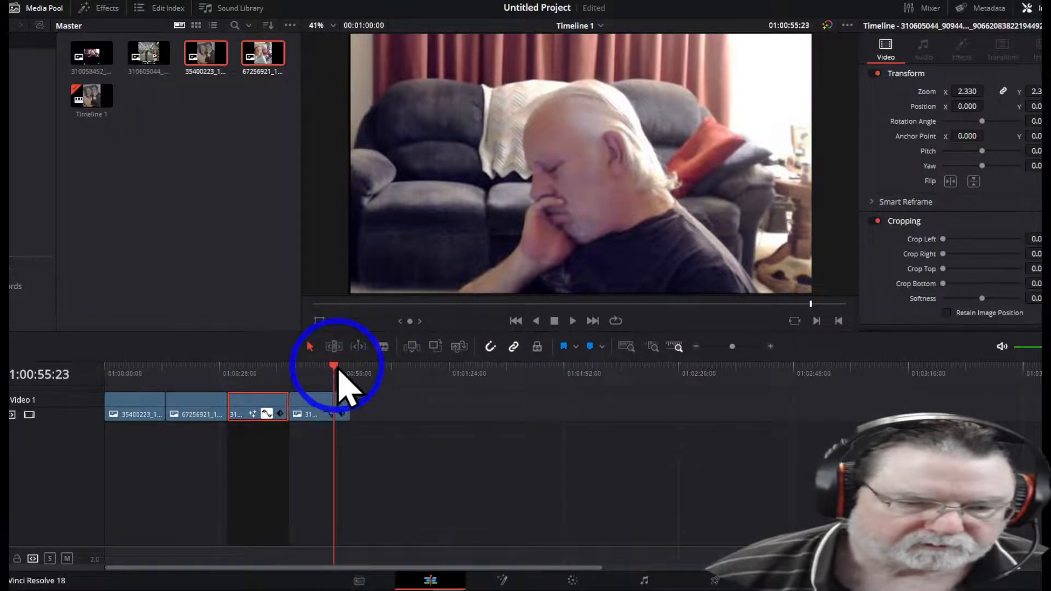
click(245, 366)
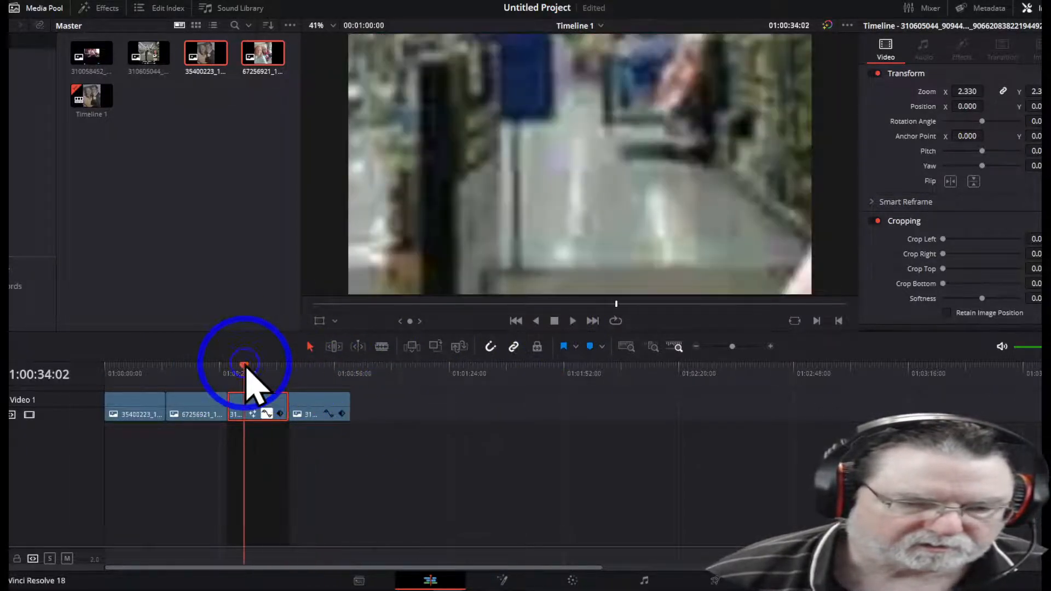
Step: Return to the Fusion page, play back the Merge1 composition to check for movement, and go back to frame 0
click(500, 582)
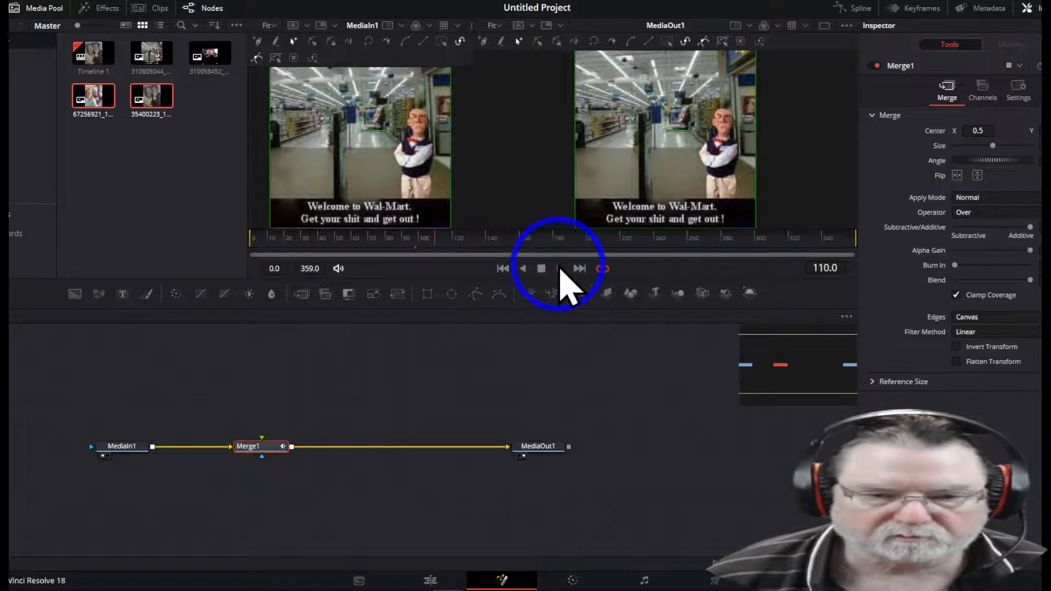
click(503, 268)
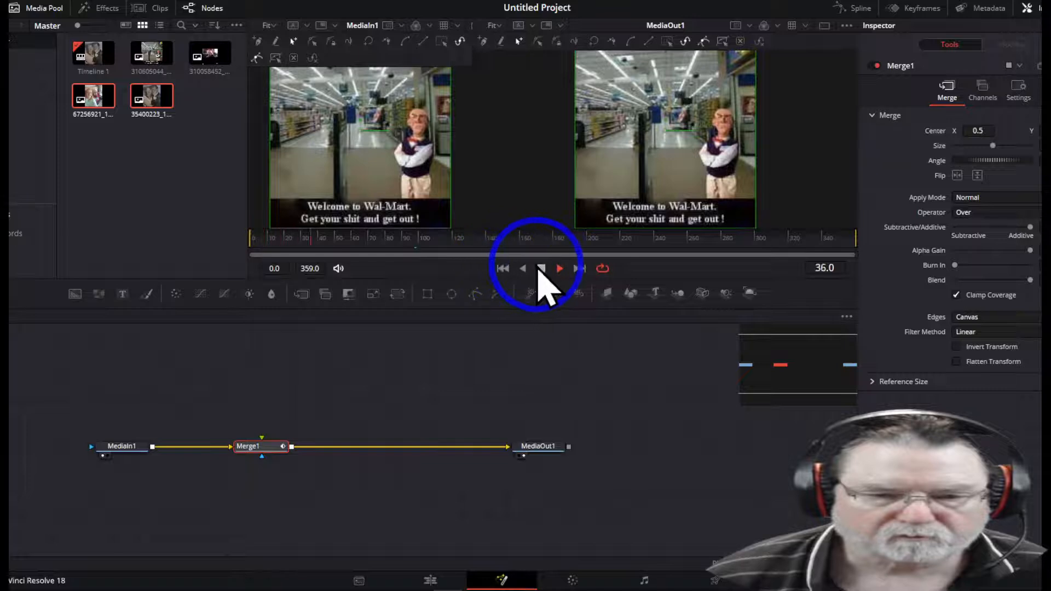
click(542, 269)
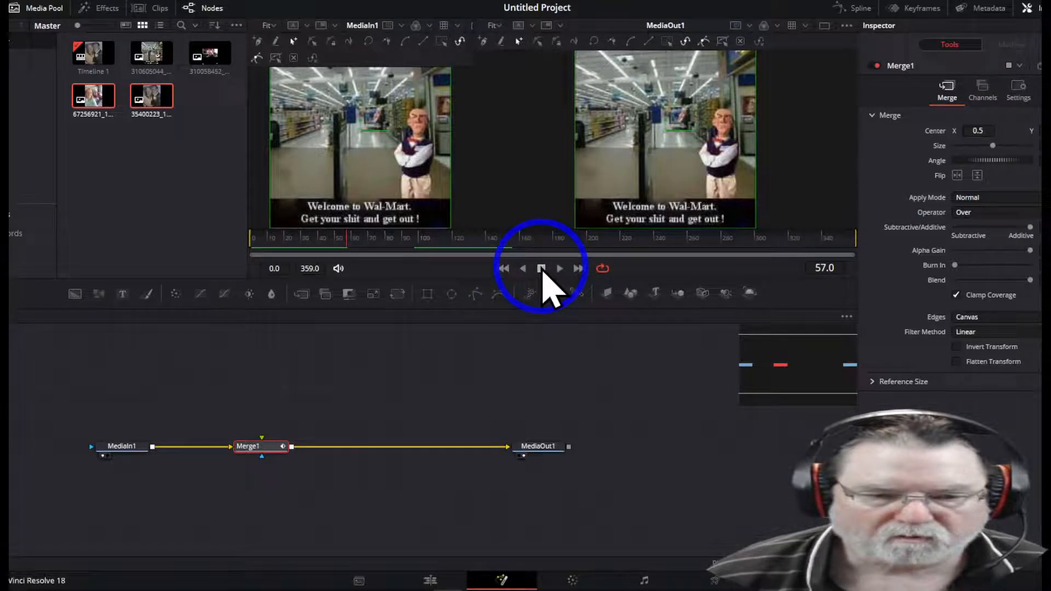
click(559, 268)
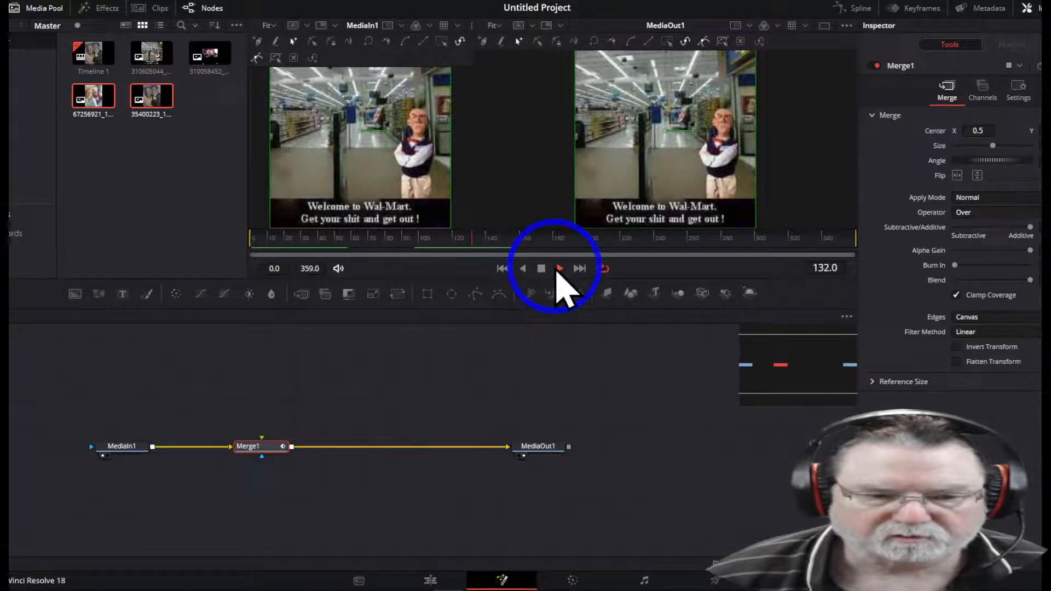
click(262, 450)
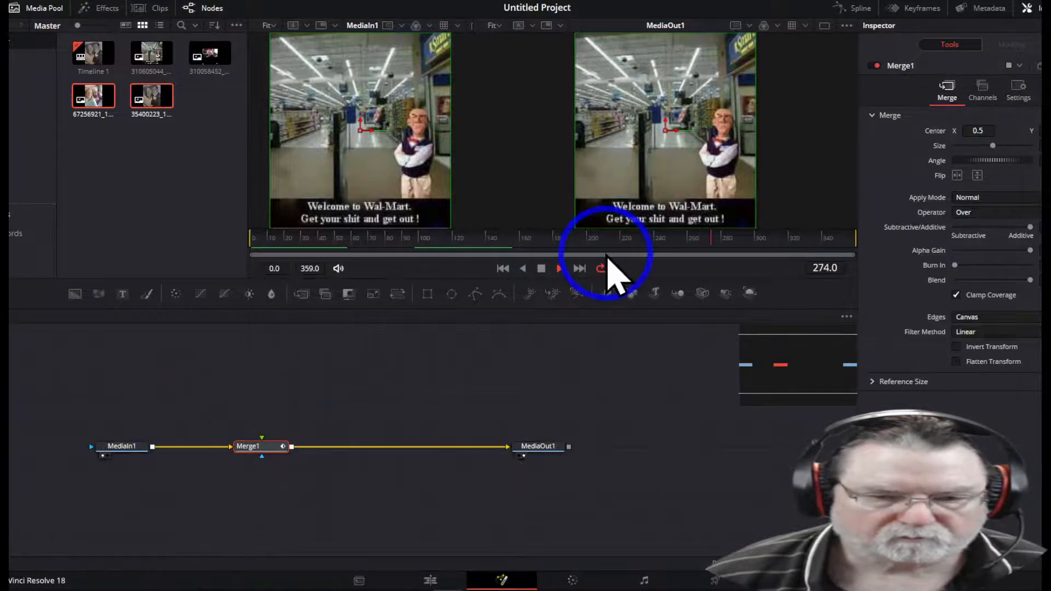
click(542, 270)
click(503, 269)
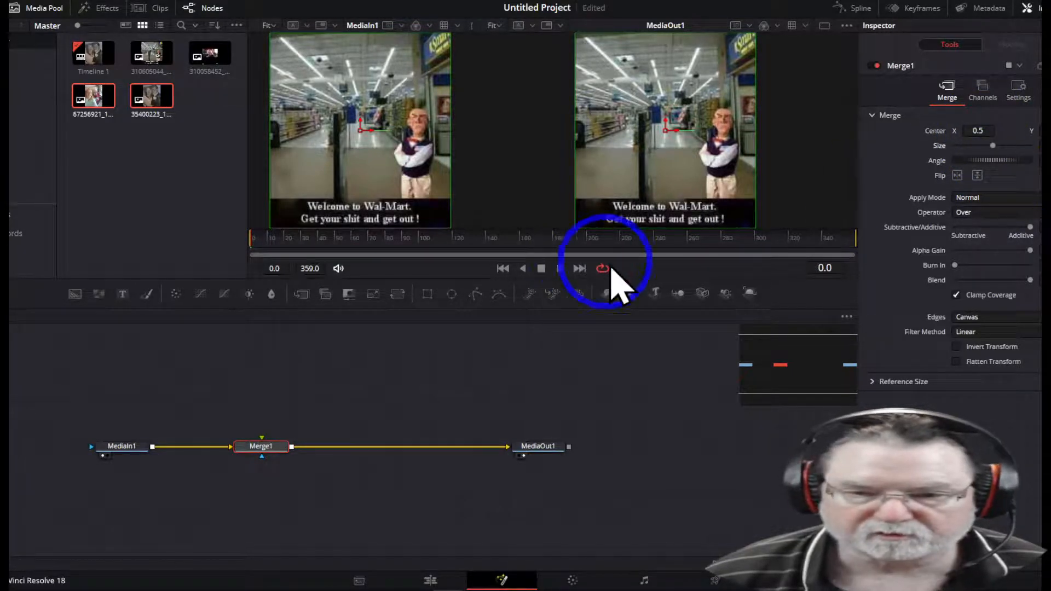
click(502, 267)
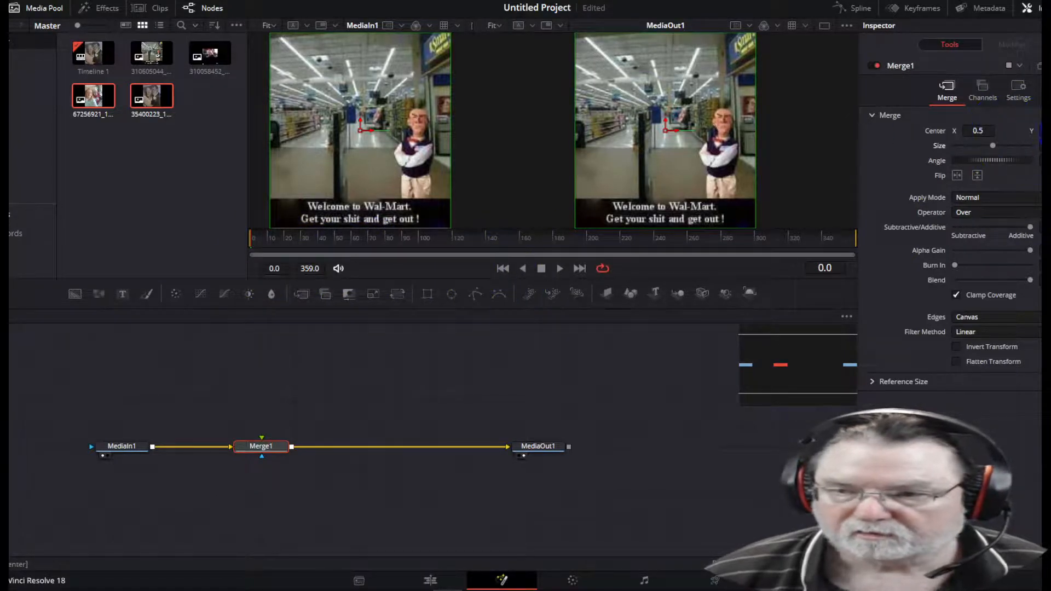
Step: Start keyframing Merge1's center and angle at frame 0, and at frame 90 set Center X to 1.079 and rotate the image slightly
click(1039, 131)
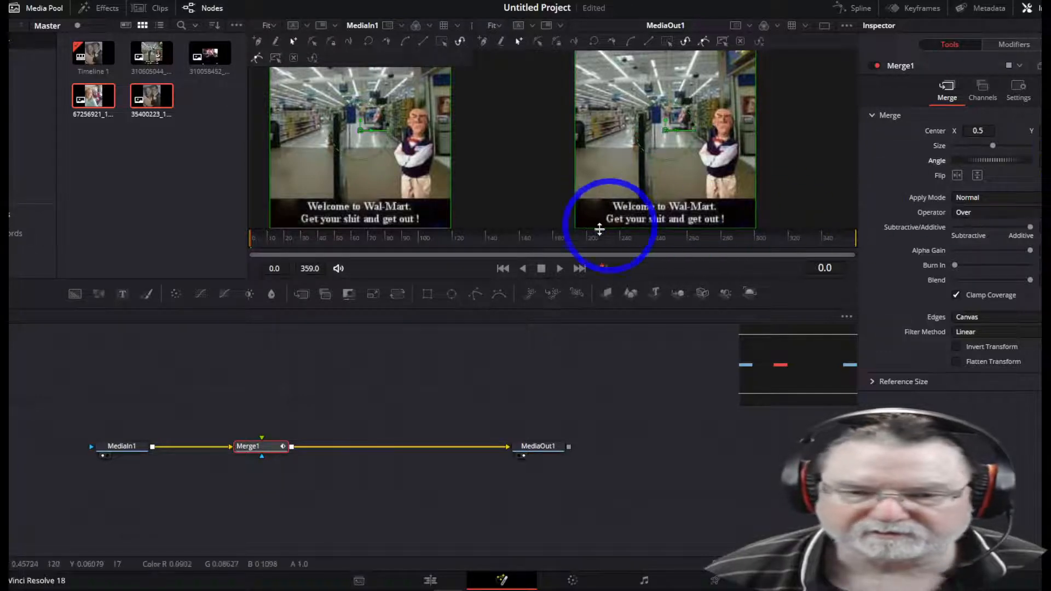
drag(296, 239, 406, 242)
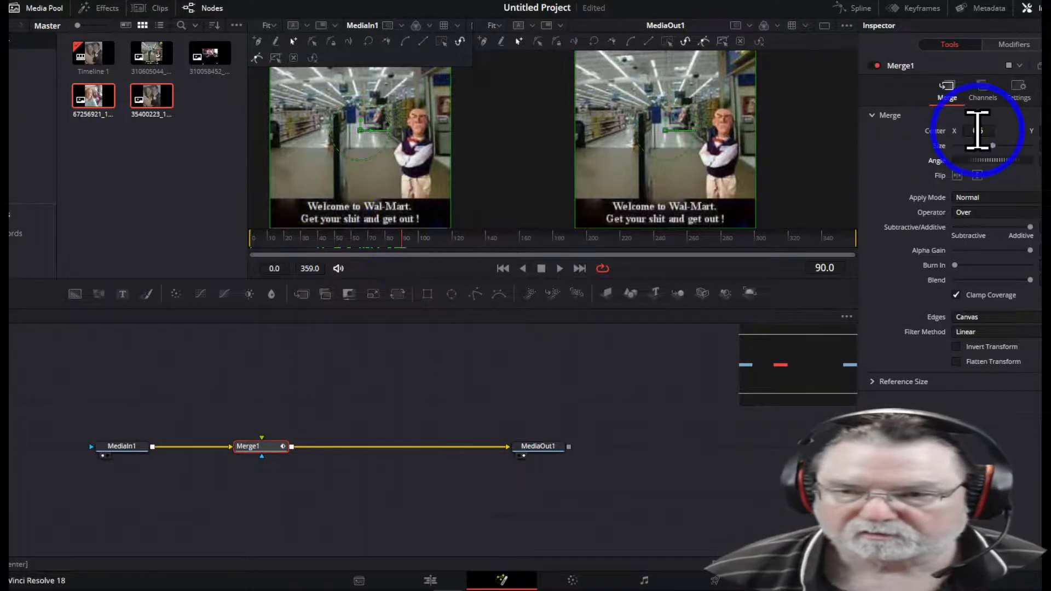
drag(974, 129, 775, 132)
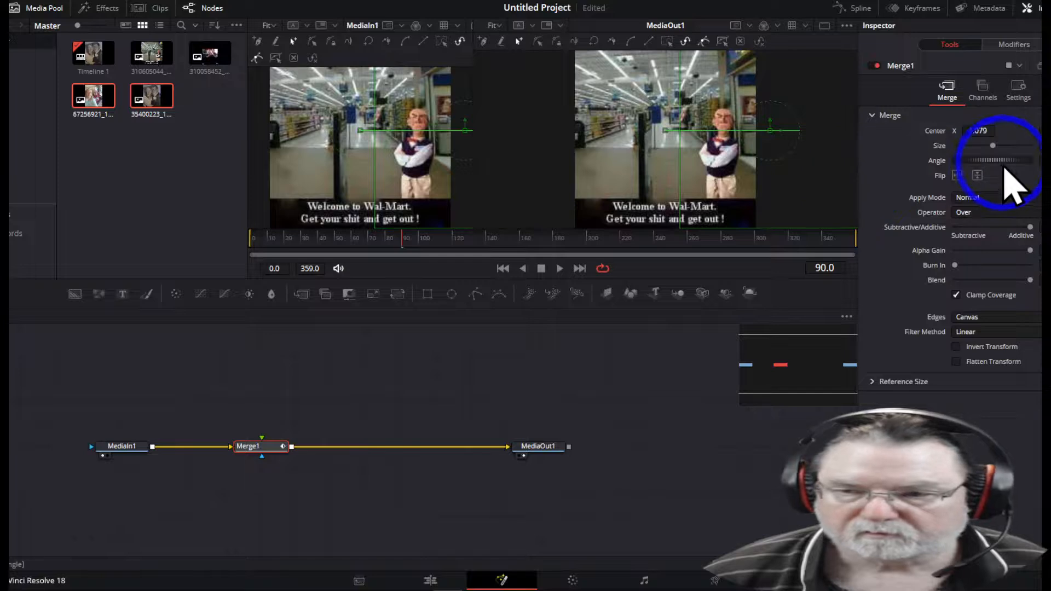
drag(1007, 165, 557, 248)
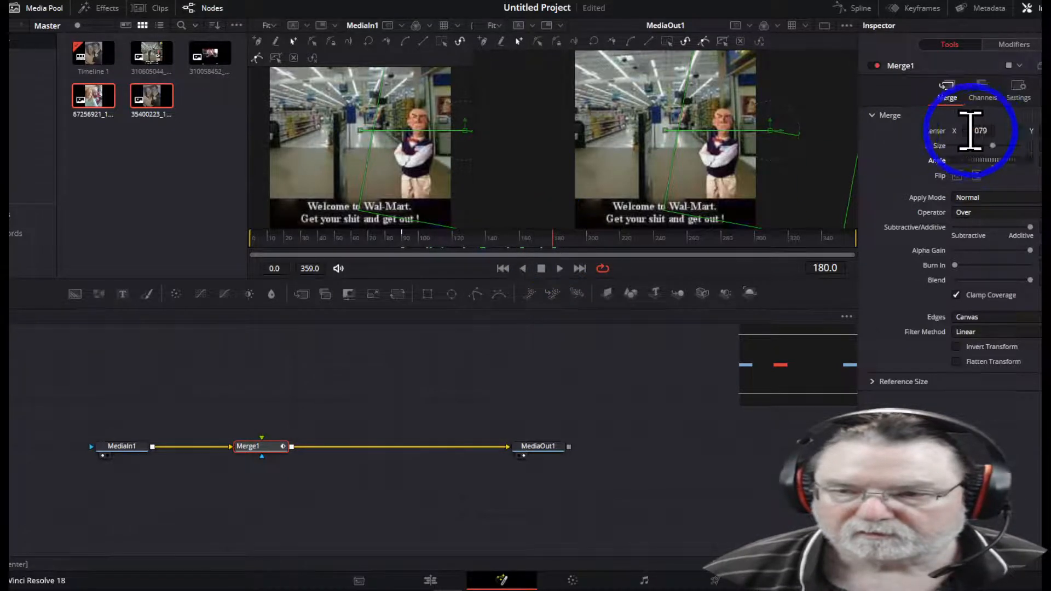
Step: Set Merge1's Center X to 1.477 with more rotation at frame 180, and to 0.517 with a straightened angle at frame 358
drag(1000, 163, 659, 113)
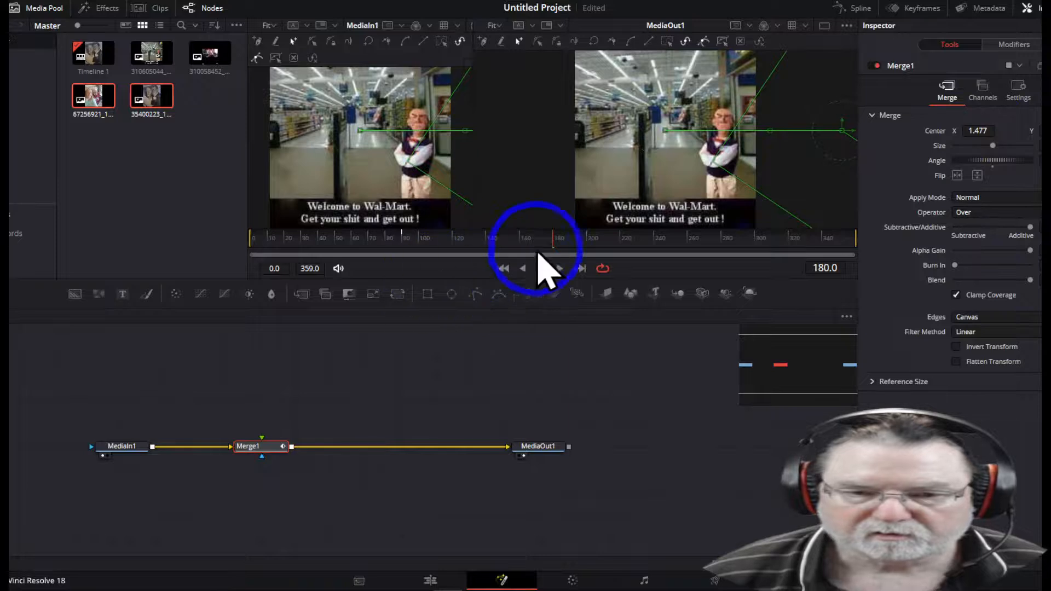
drag(554, 240, 854, 239)
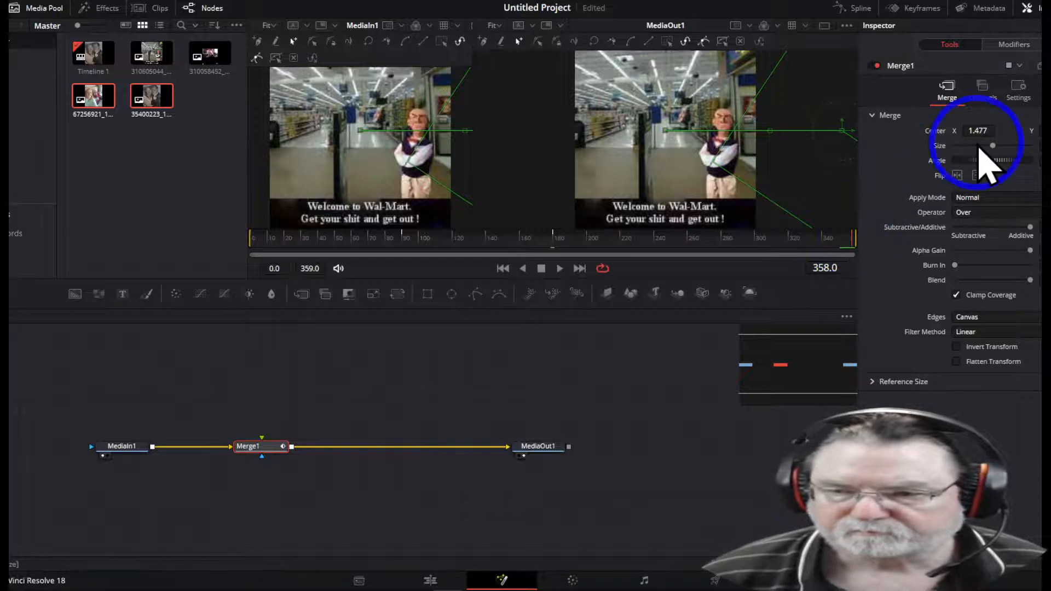
drag(985, 133, 415, 122)
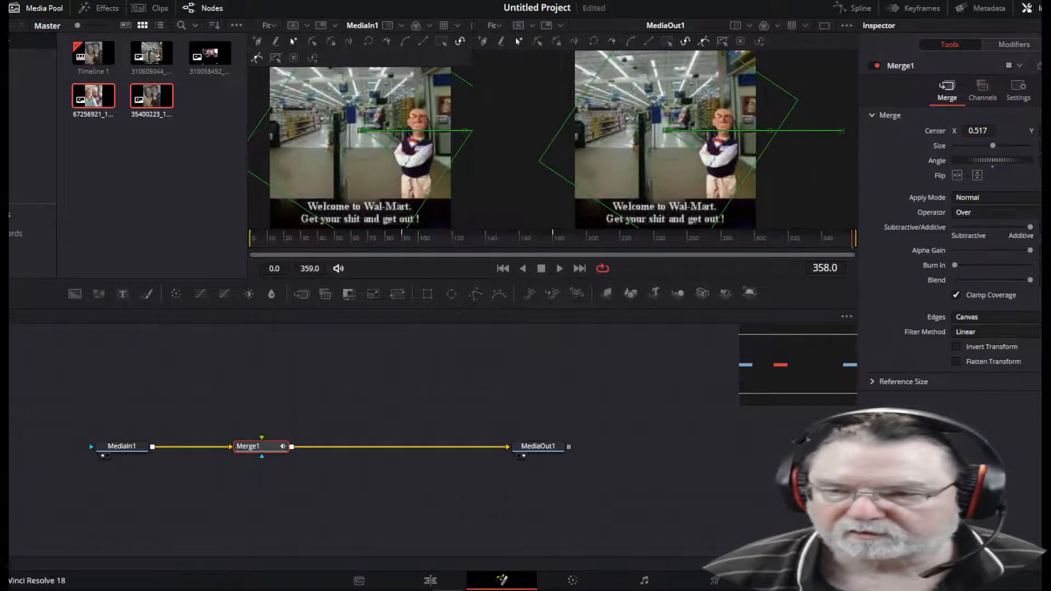
click(993, 166)
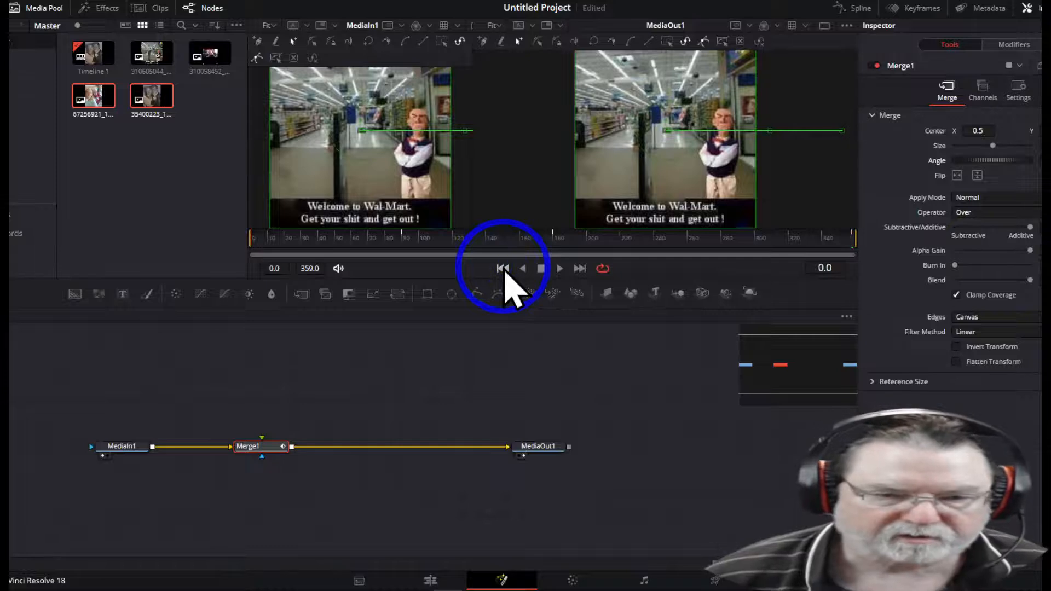
Step: Play the keyframed Merge1 animation from frame 0 in Fusion, and play the third clip in the Edit page timeline
key(space)
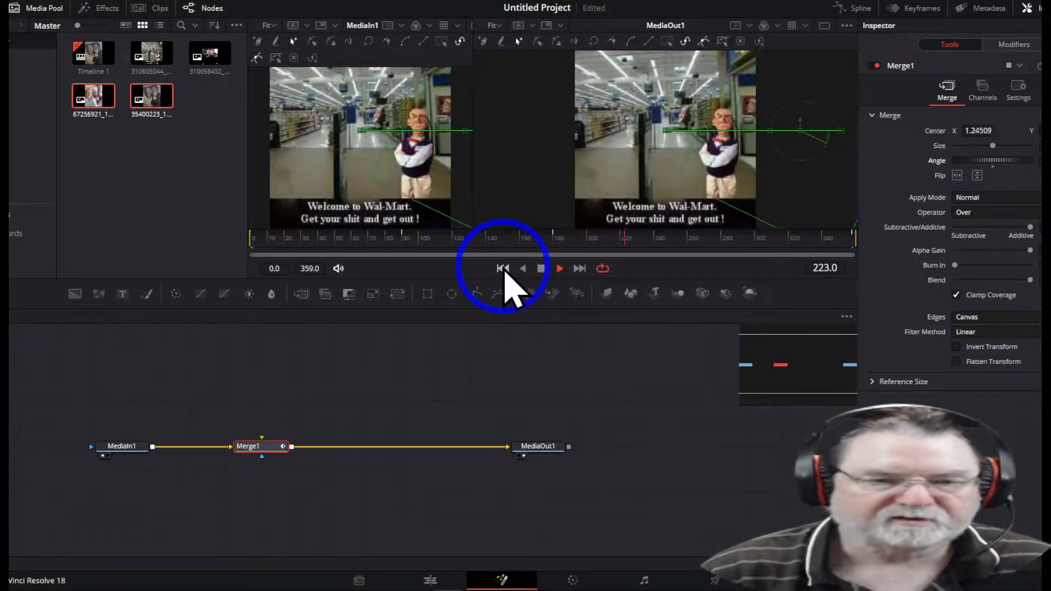
click(542, 269)
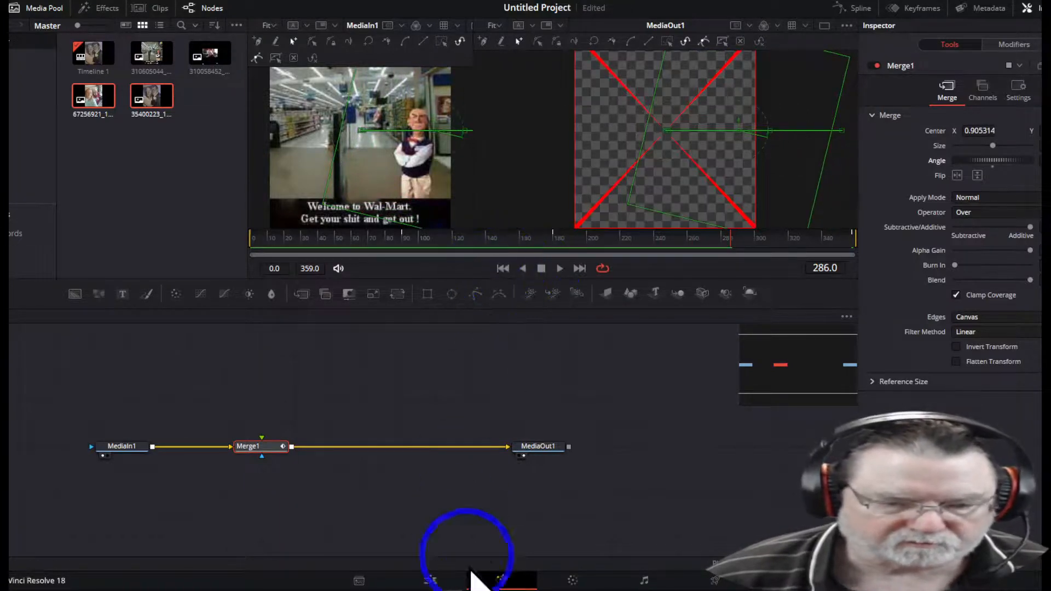
click(431, 581)
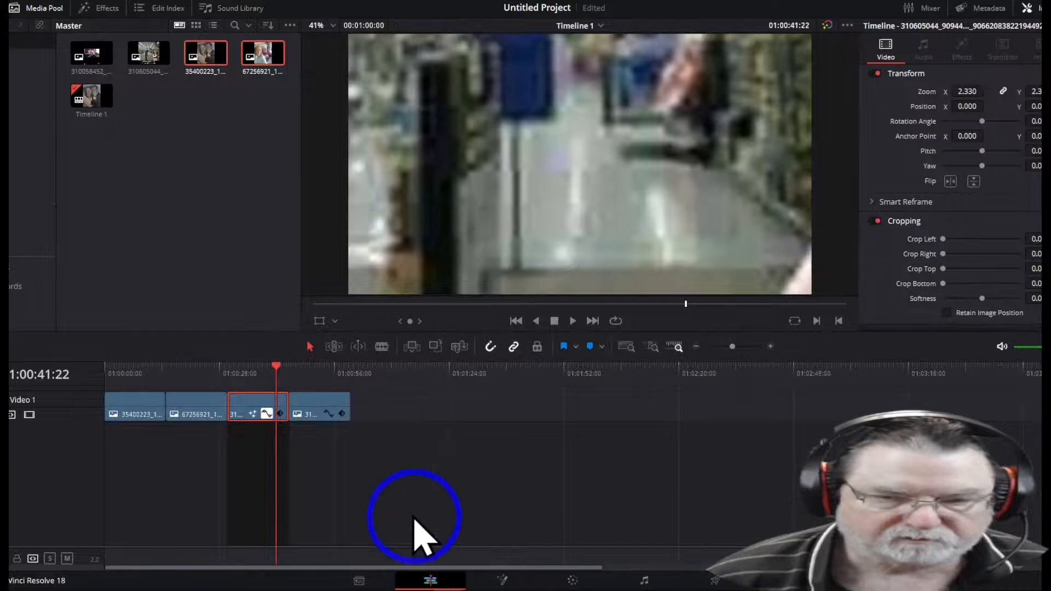
drag(276, 365, 225, 378)
key(space)
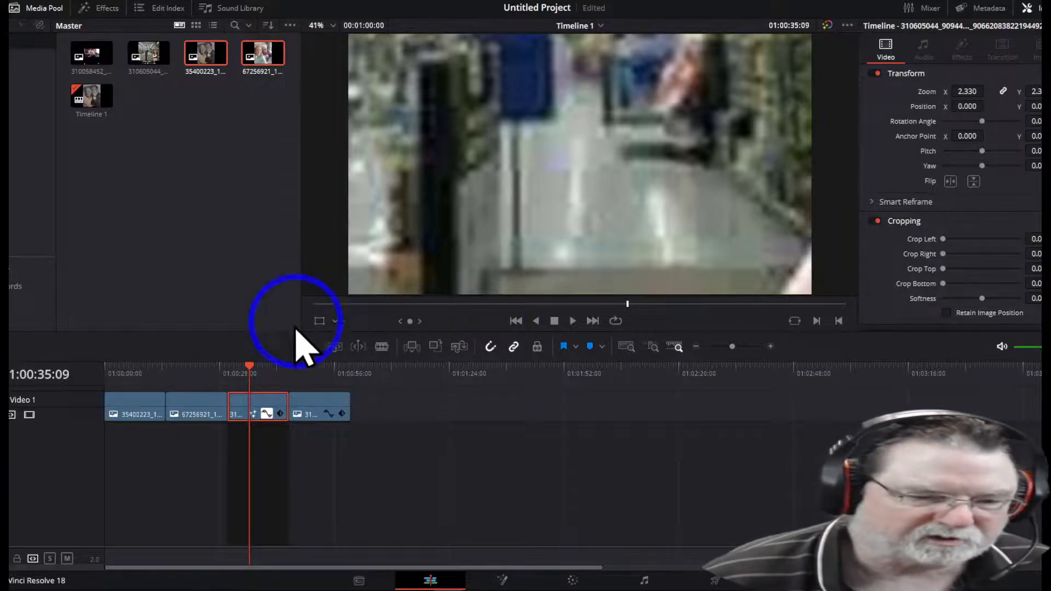
Step: From the timeline start, set the project's input scaling for mismatched resolution files to center crop with no resizing and save
drag(253, 376, 105, 378)
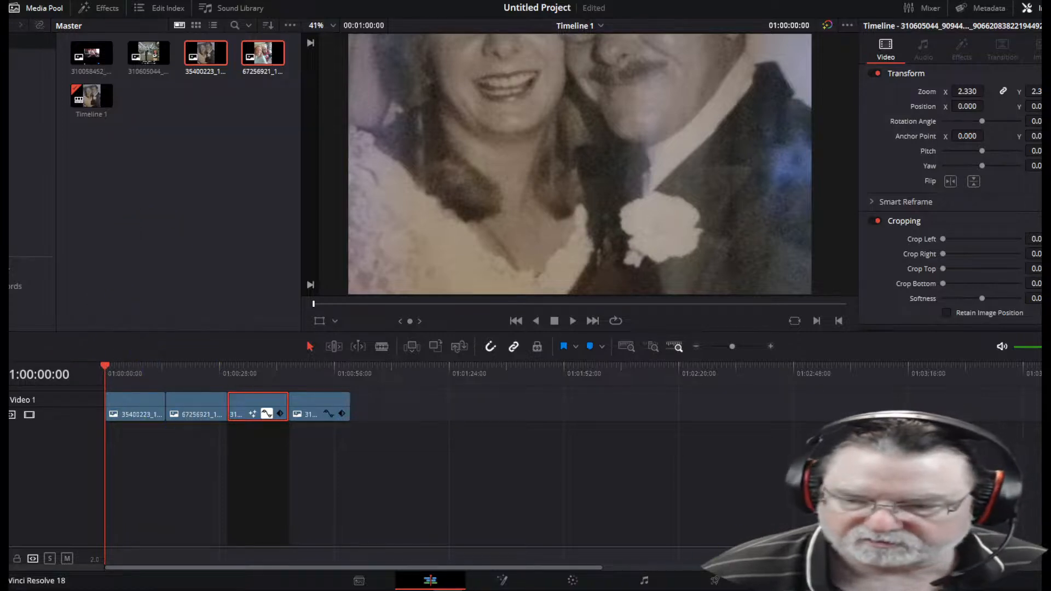
key(shift+9)
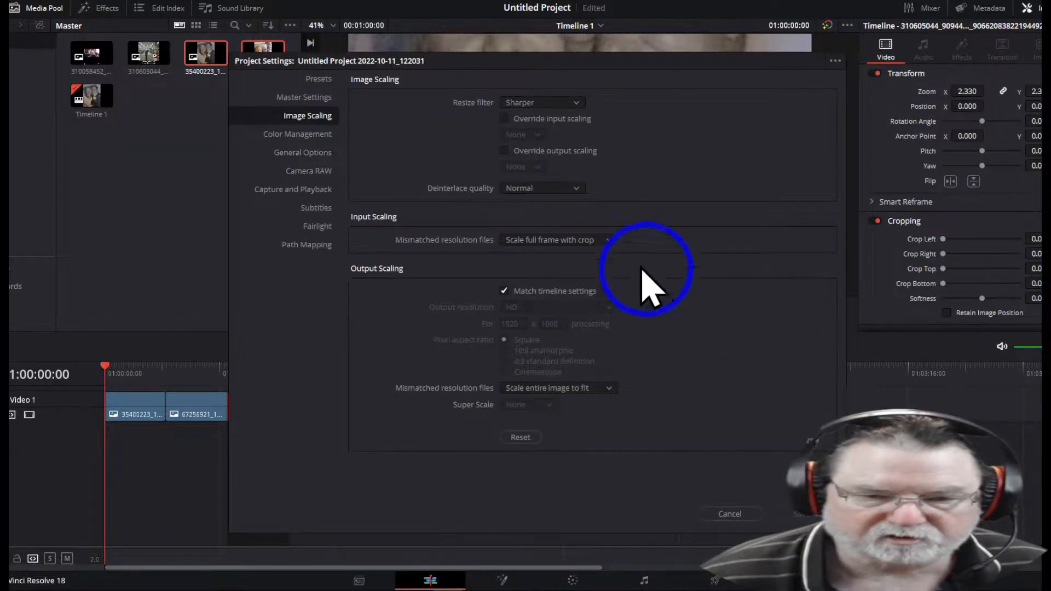
click(611, 241)
click(563, 255)
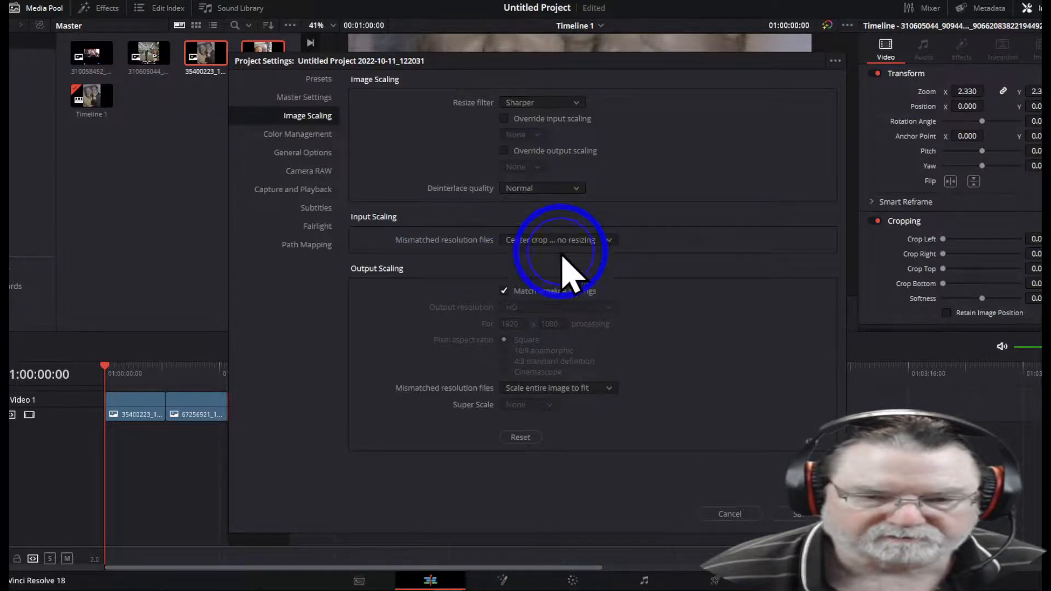
click(798, 511)
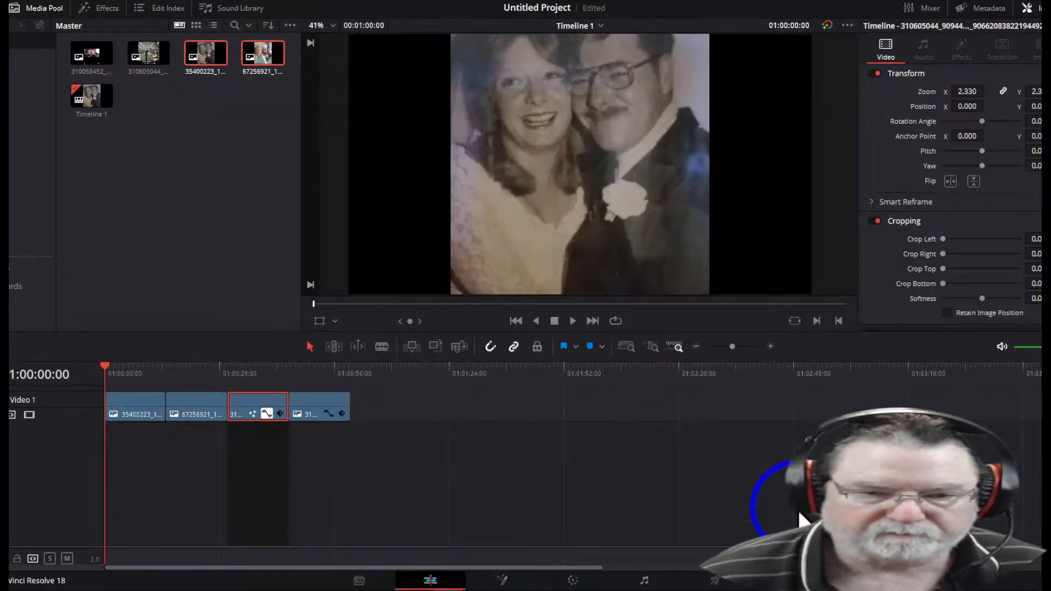
mouse_move(107, 370)
mouse_down()
mouse_move(313, 392)
mouse_move(146, 394)
mouse_move(160, 399)
mouse_move(294, 397)
mouse_move(92, 377)
mouse_up()
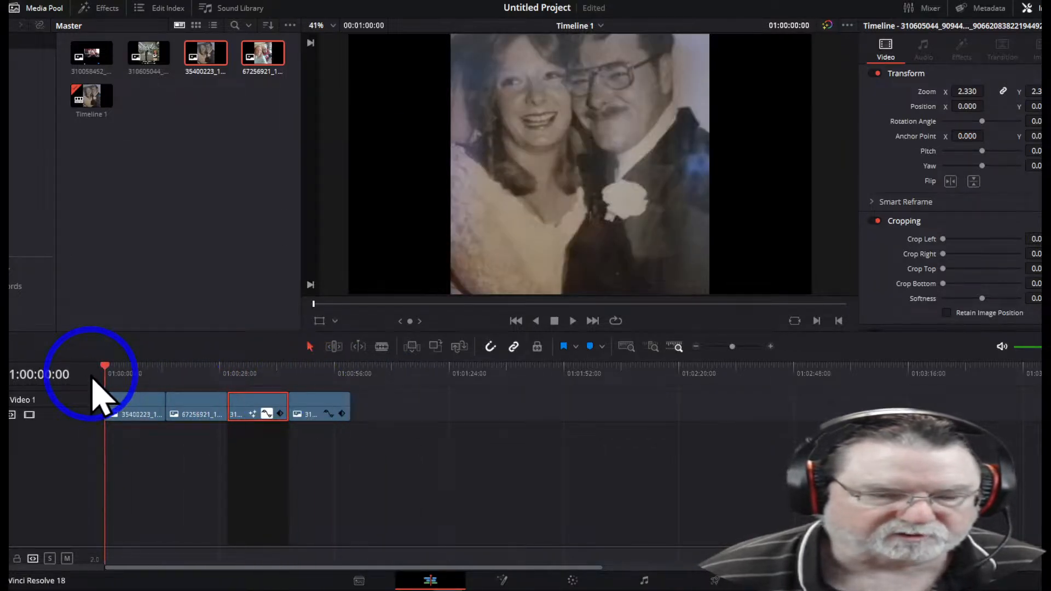